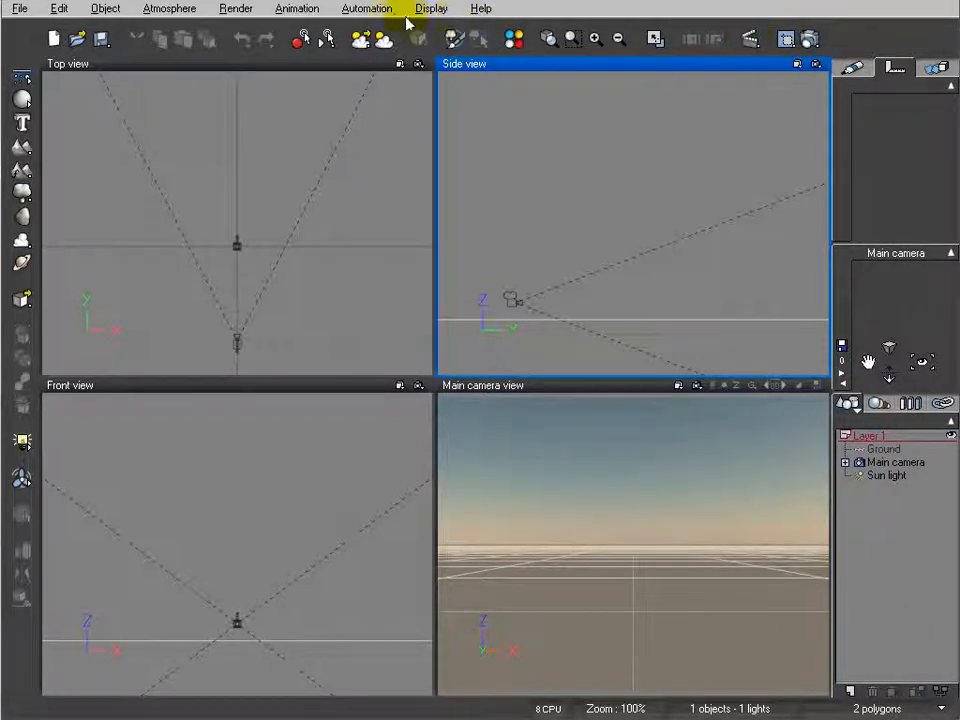
- Show the animation timeline and close the Animation Setup Wizard
left_click(430, 9)
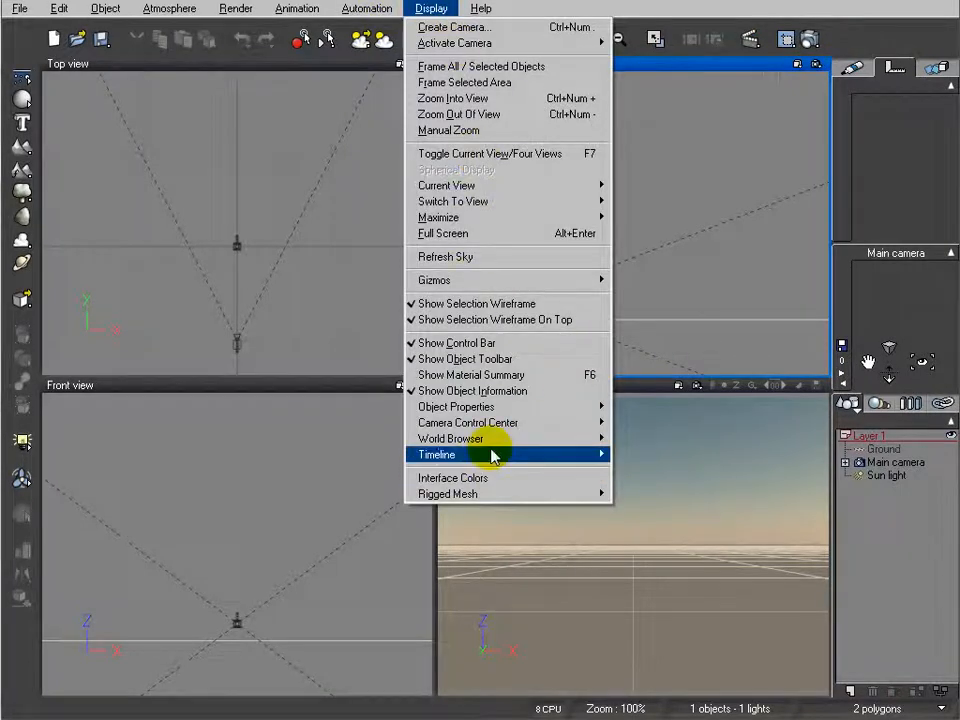
mouse_move(538, 452)
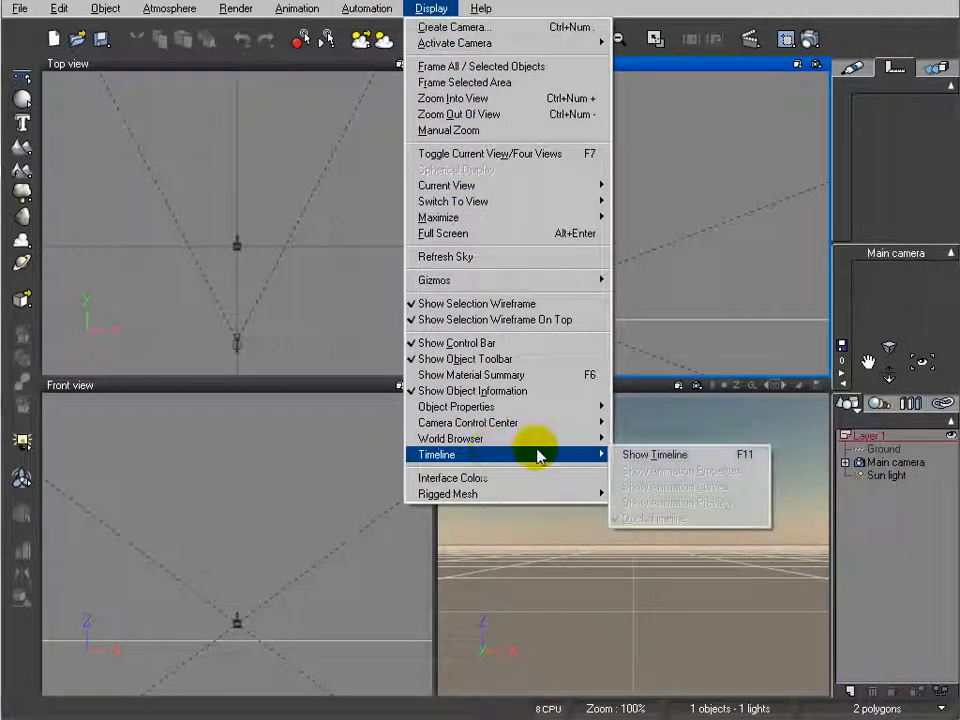
left_click(742, 456)
left_click_drag(475, 75, 555, 92)
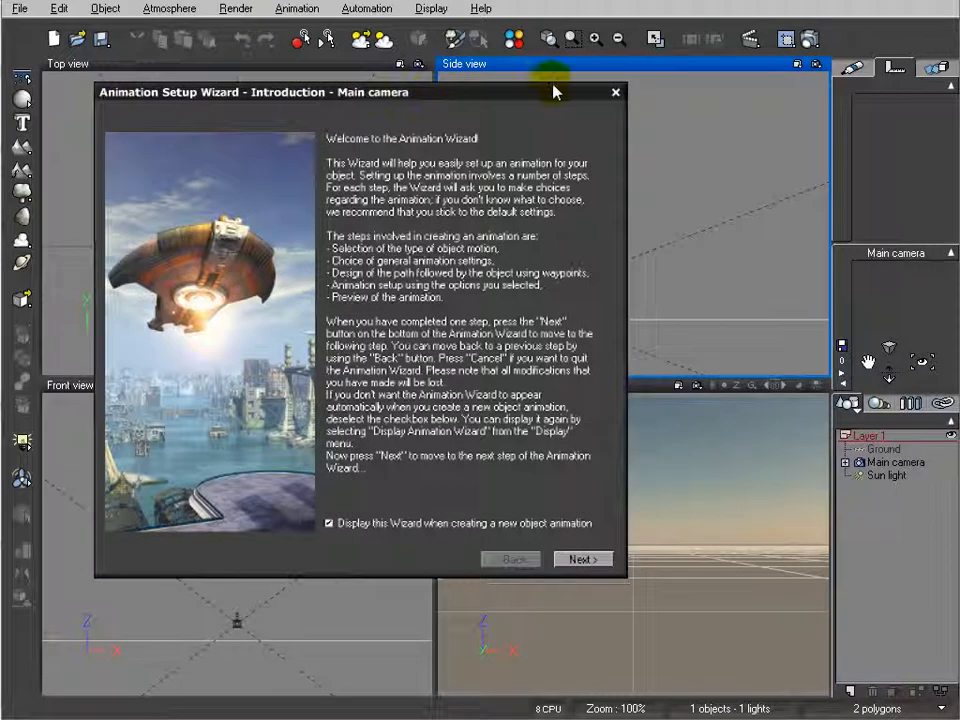
left_click(615, 94)
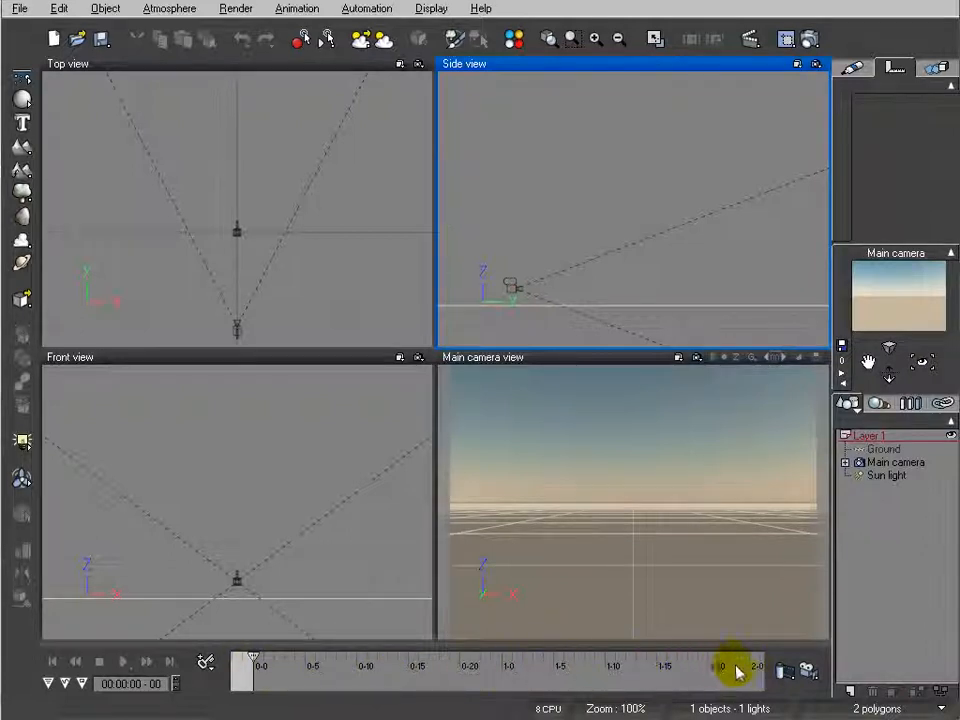
left_click_drag(693, 670, 513, 673)
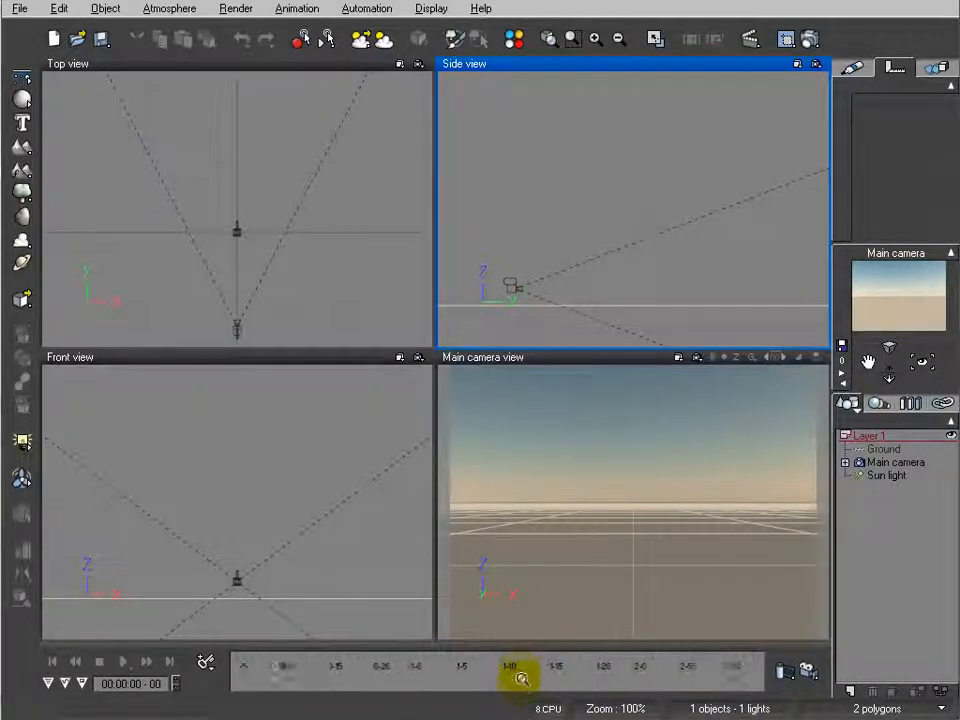
left_click_drag(522, 639, 524, 697)
left_click_drag(489, 656, 458, 603)
mouse_move(405, 664)
left_mouse_down()
mouse_move(392, 669)
mouse_move(435, 675)
mouse_move(403, 671)
left_mouse_up()
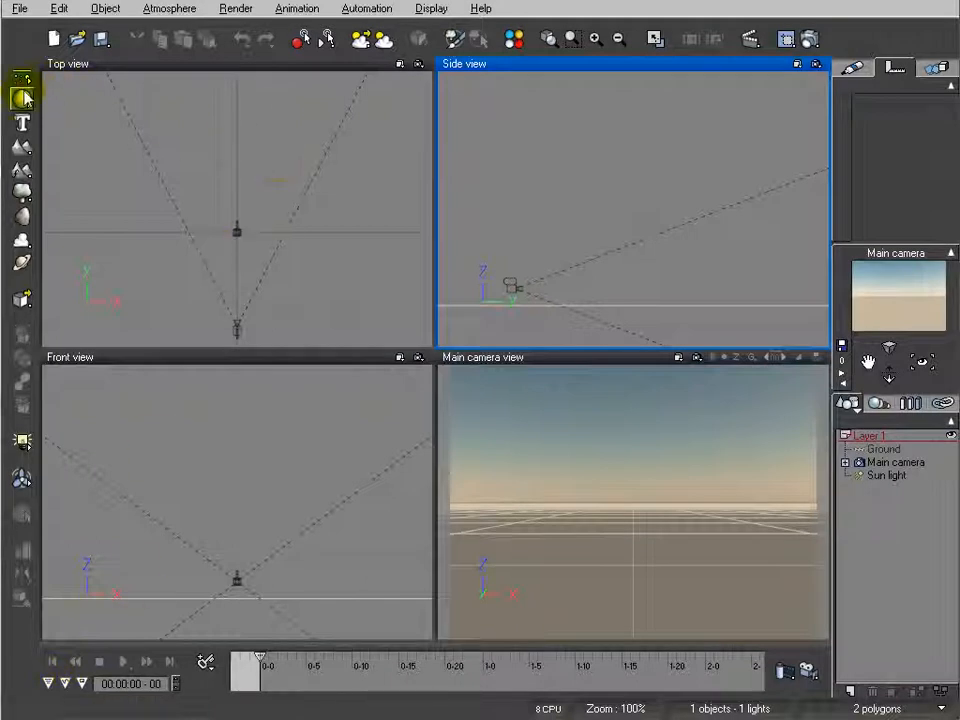
- Create a sphere at about X -6.5 m, Y 4.5 m, Z 3 m and keyframe all its properties at time 0
left_click(22, 97)
left_click(221, 171)
left_click_drag(251, 193, 189, 186)
left_click(647, 206)
left_click_drag(647, 206, 666, 261)
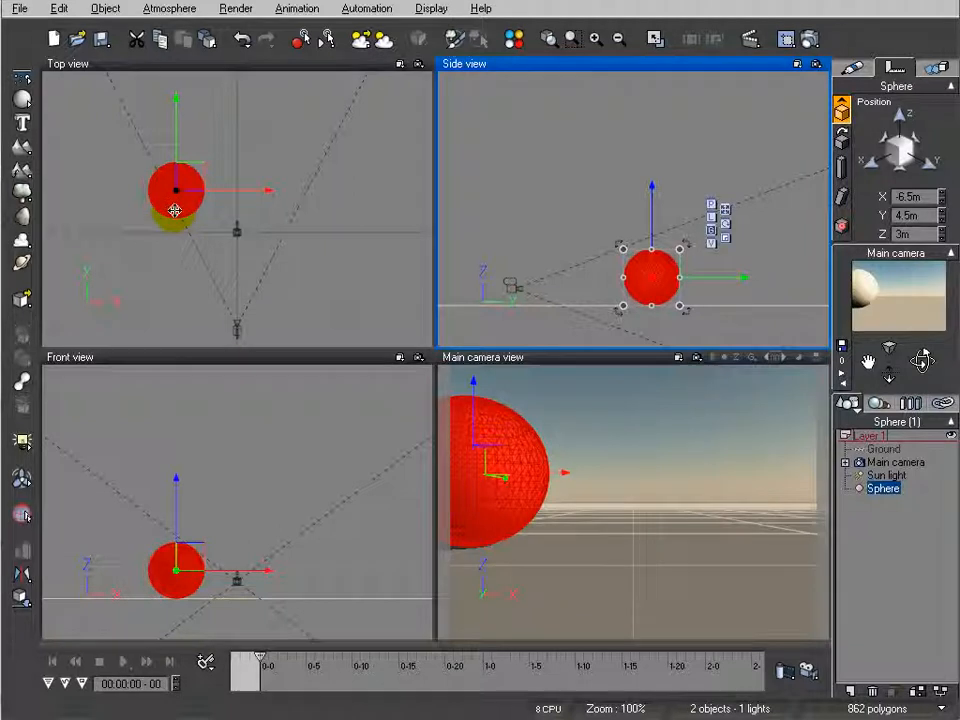
left_click(206, 664)
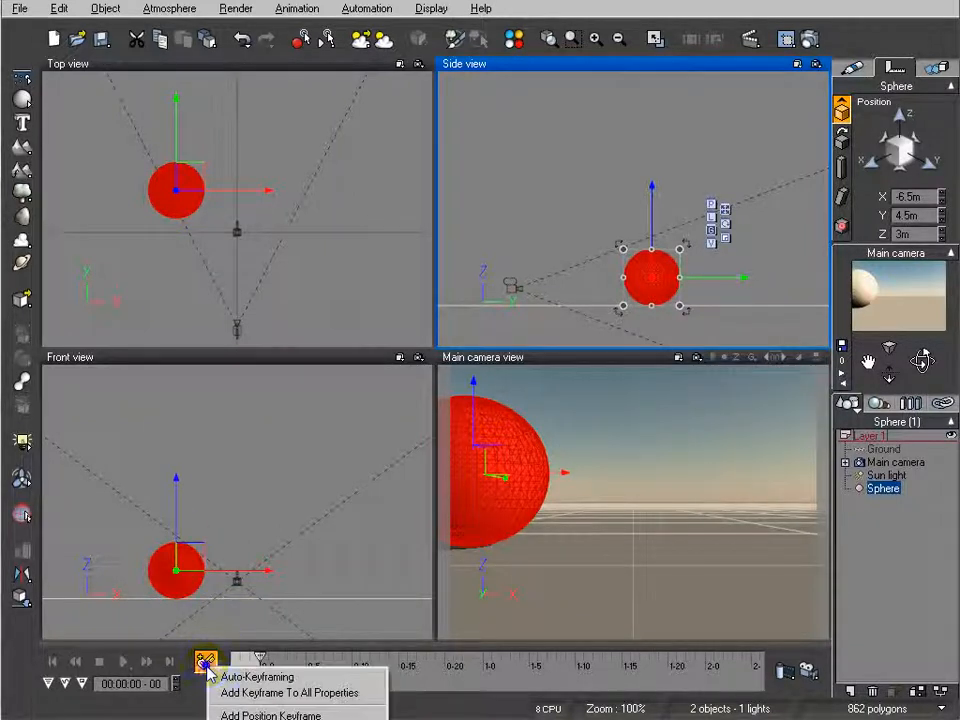
left_click(268, 693)
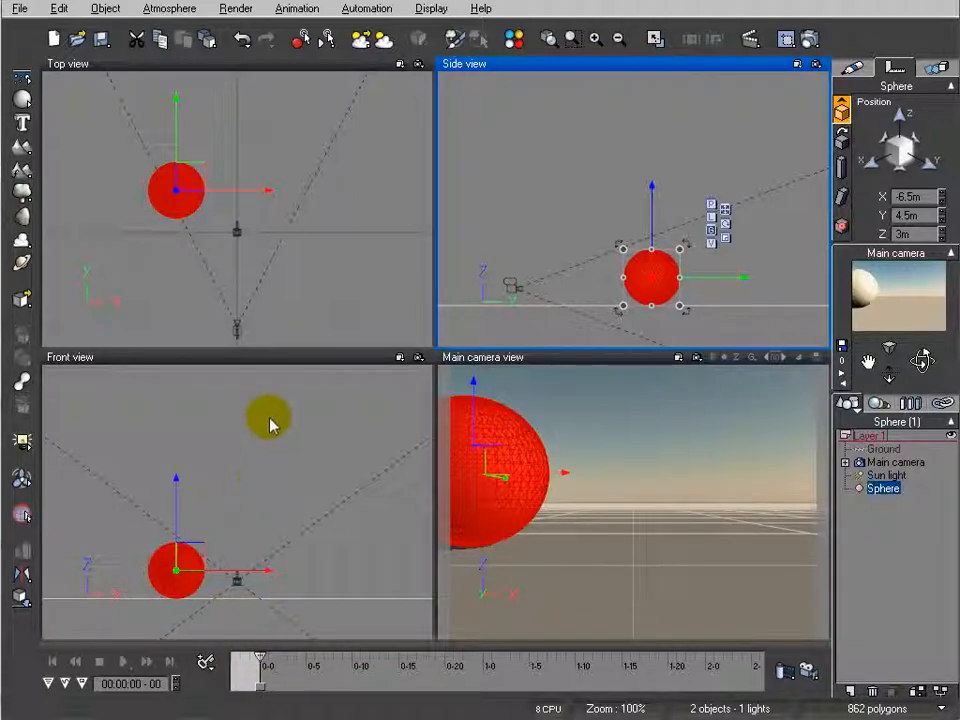
- At 1 second, move the sphere to about X 6.5 m, Y 4.4 m and add a keyframe to all properties
left_click(258, 665)
mouse_move(476, 660)
left_mouse_down()
mouse_move(493, 656)
mouse_move(475, 638)
left_mouse_up()
left_click_drag(189, 176, 312, 177)
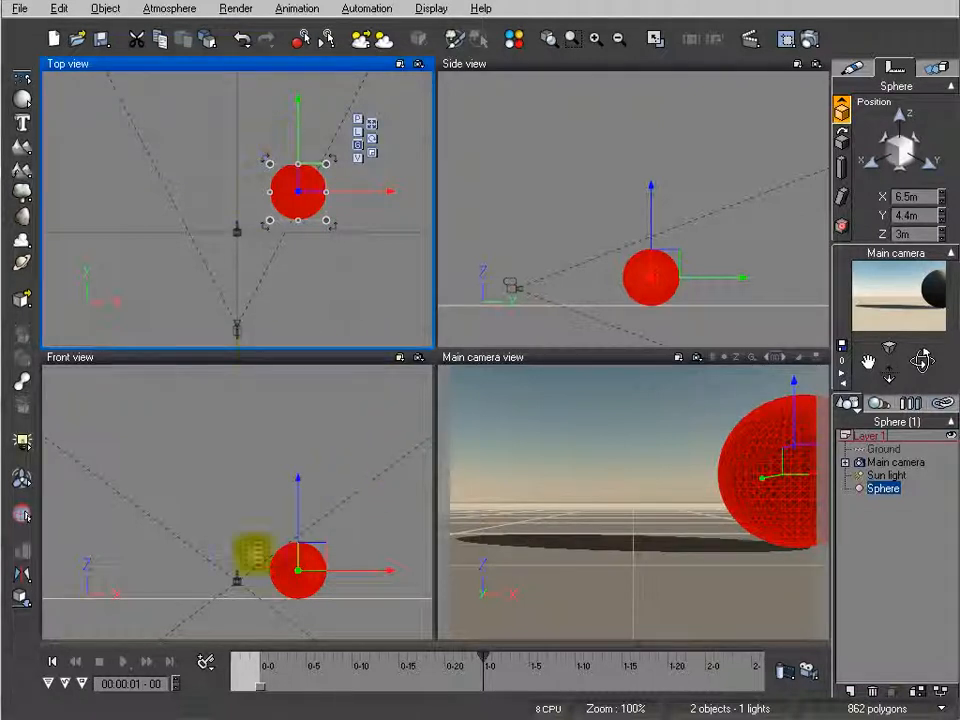
right_click(203, 665)
left_click(306, 691)
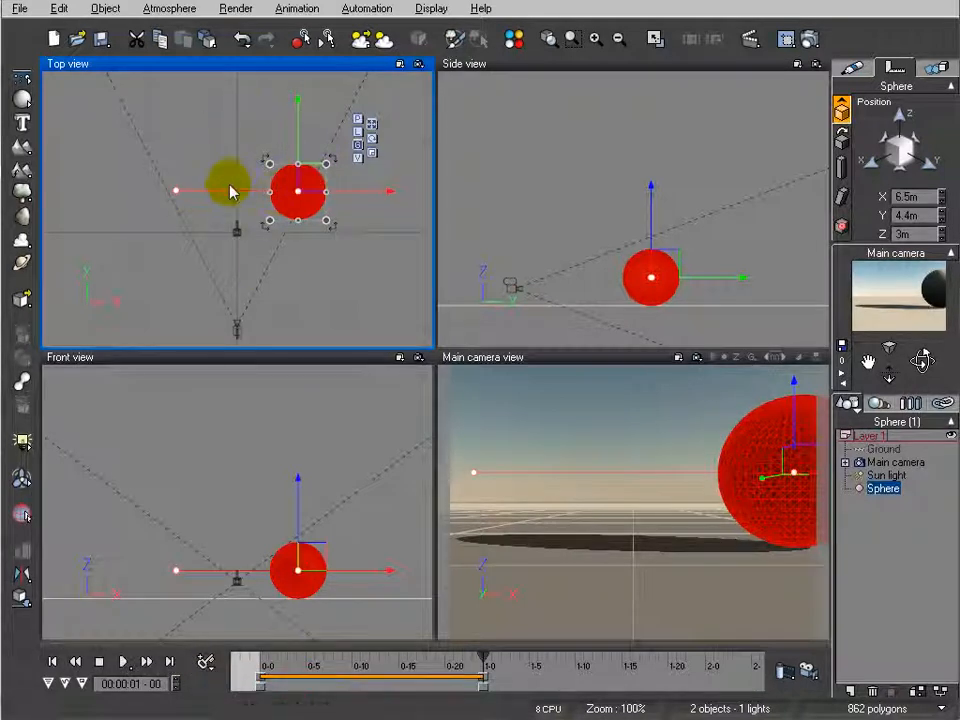
- Try moving the sphere off its keyframed positions at frames 11 and 12 without adding a keyframe, scrubbing the timeline in between
left_click_drag(483, 657, 361, 657)
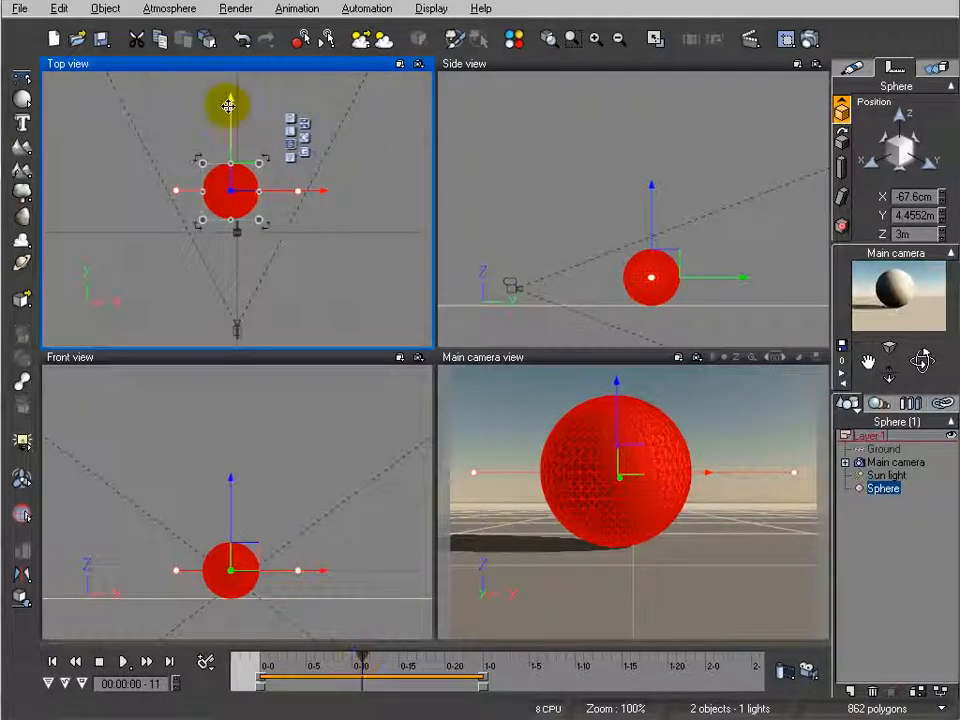
left_click_drag(244, 187, 263, 155)
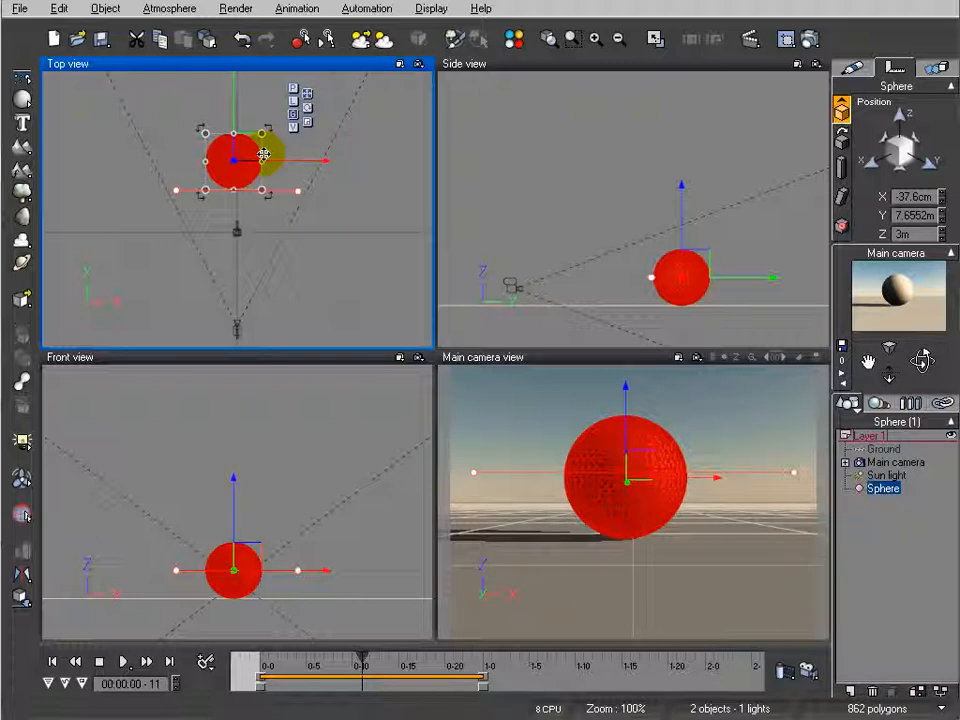
left_click(328, 658)
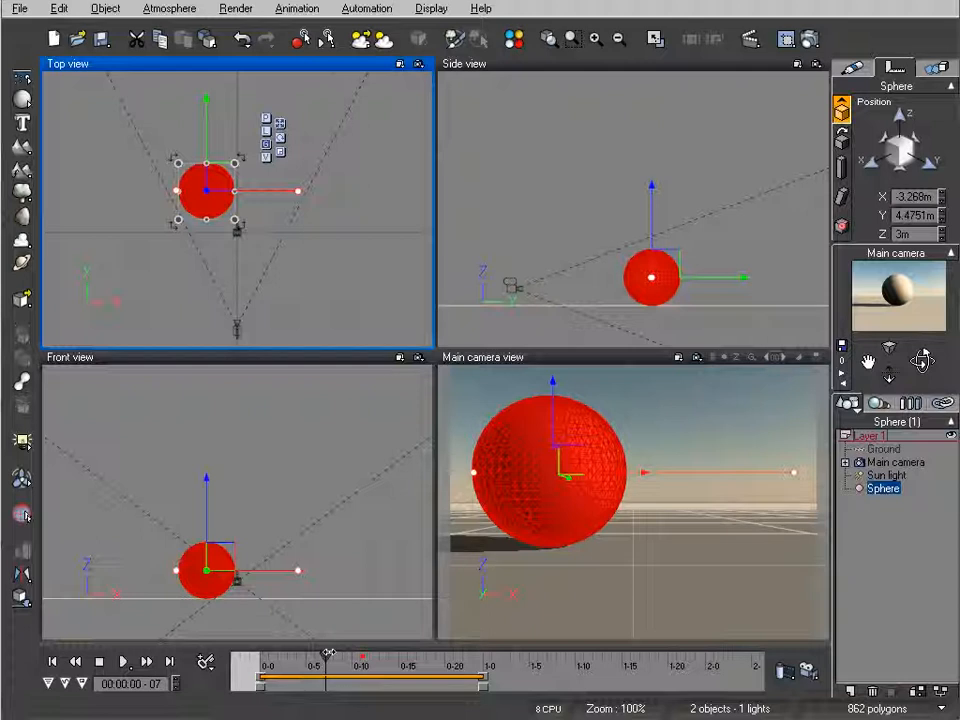
left_click_drag(327, 652, 400, 651)
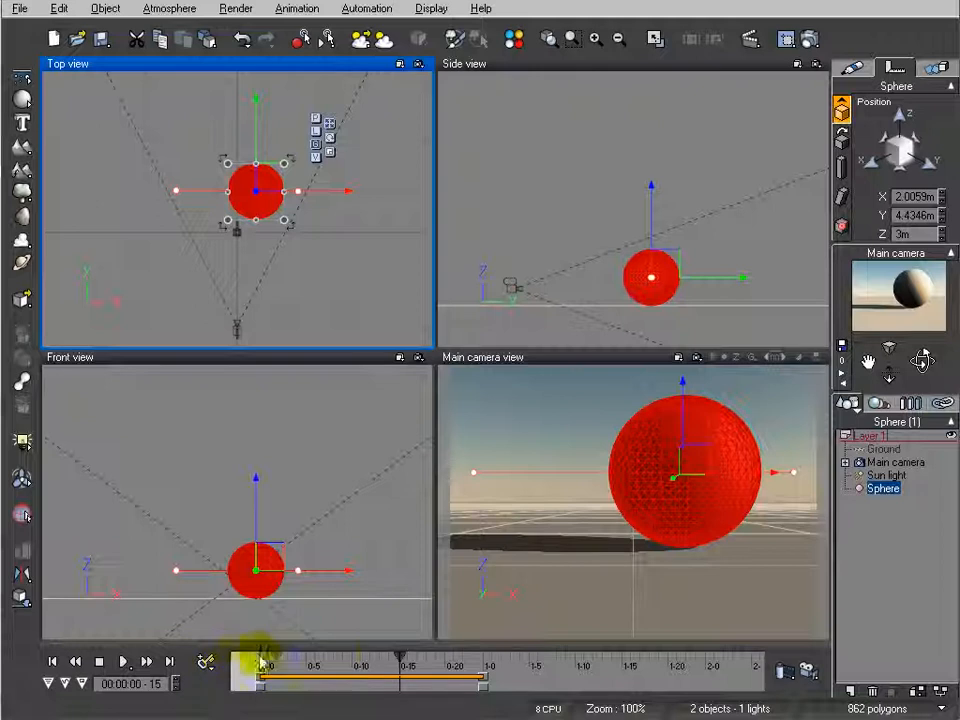
left_click_drag(398, 653, 371, 648)
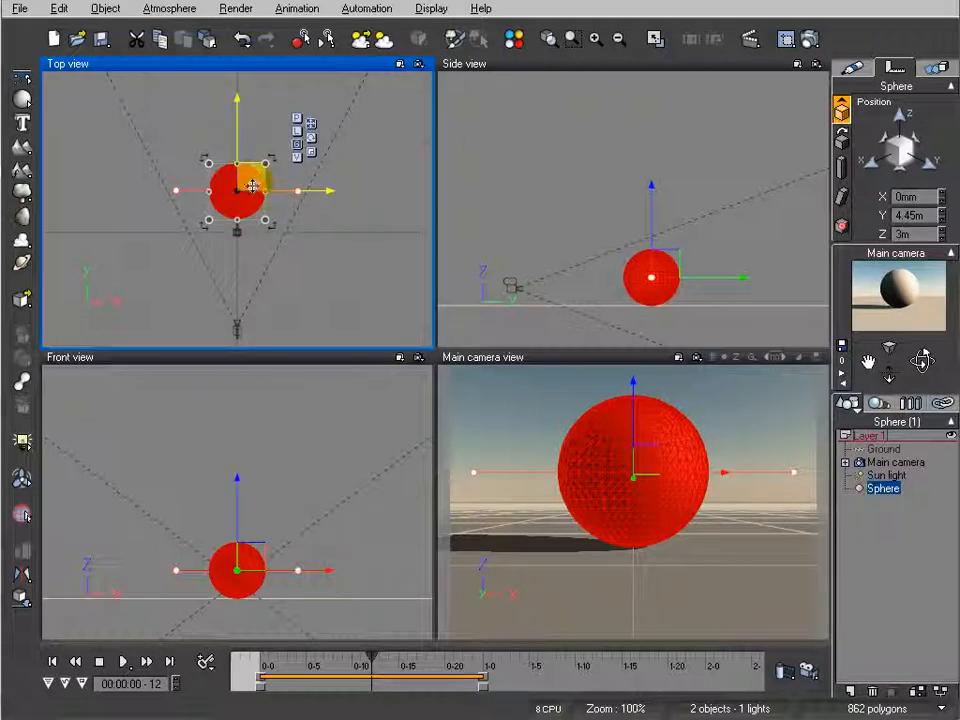
left_click_drag(255, 179, 213, 180)
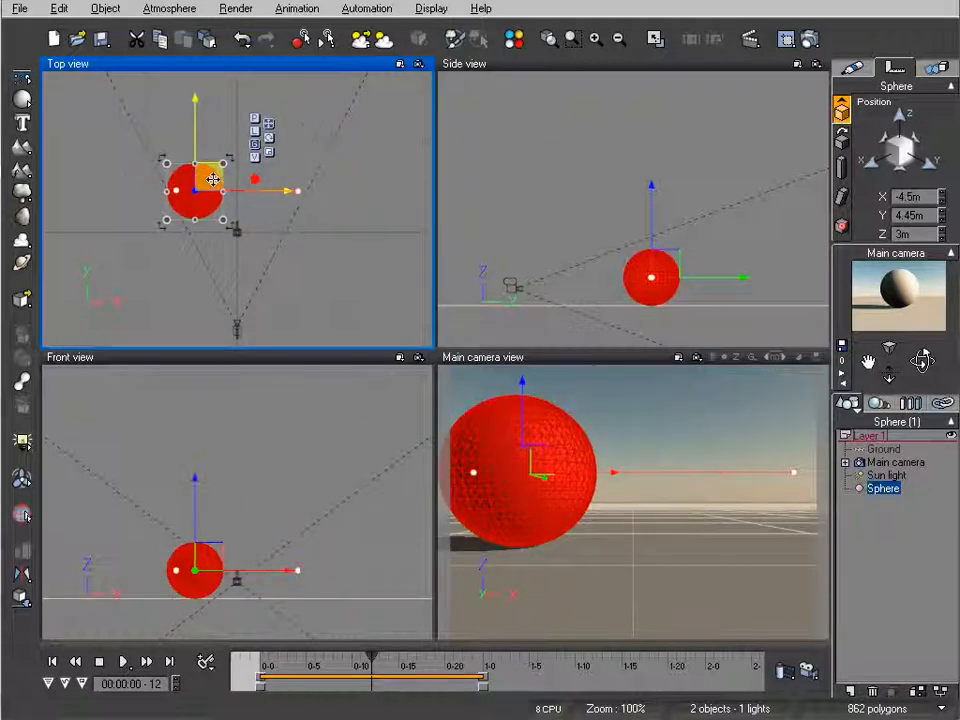
- Show the timeline's animation properties and curve graph, with the sphere's list of animated properties expanded
left_click(50, 682)
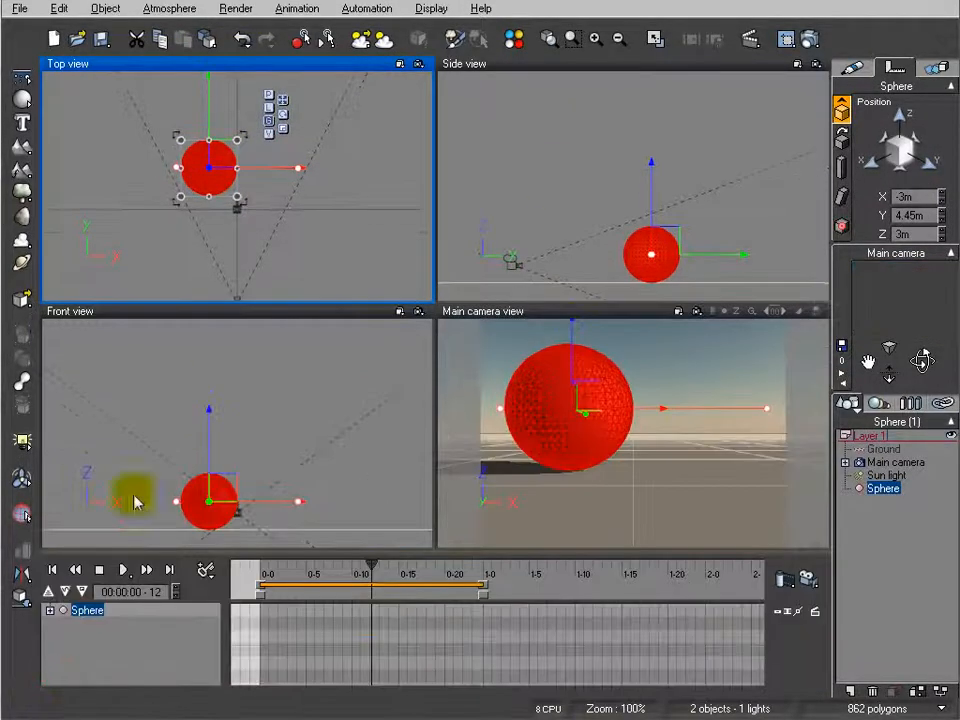
left_click(50, 610)
left_click(64, 623)
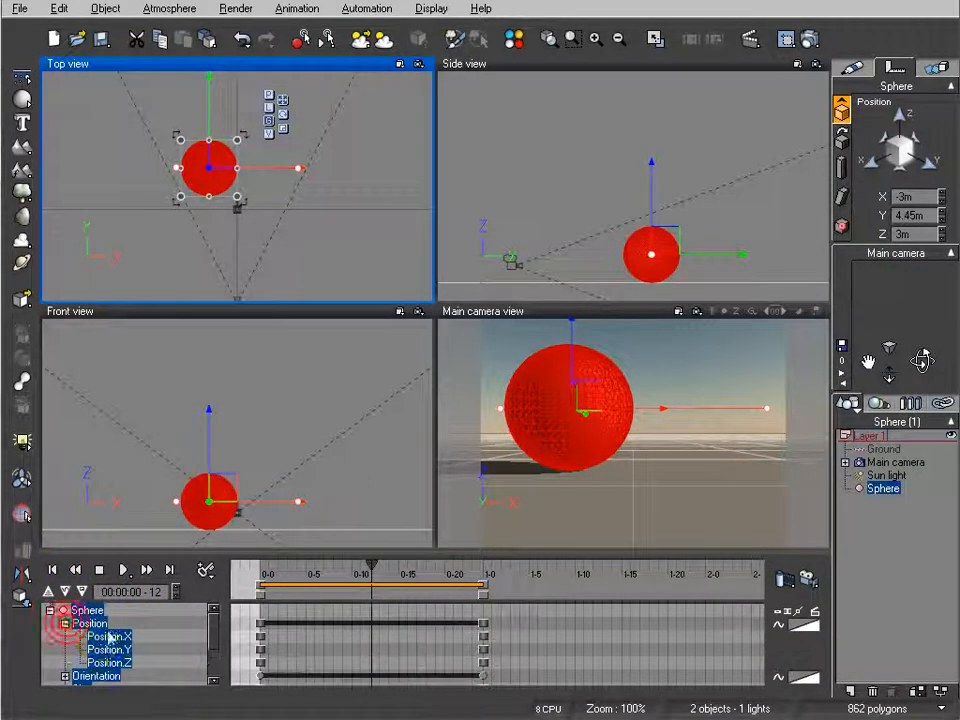
left_click(64, 623)
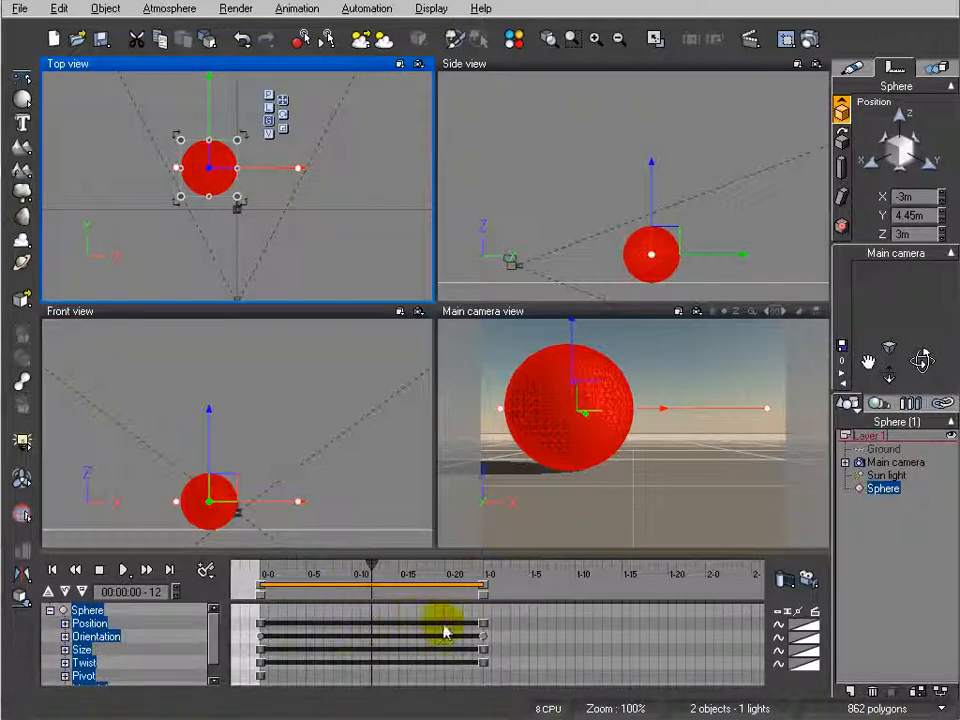
left_click(64, 592)
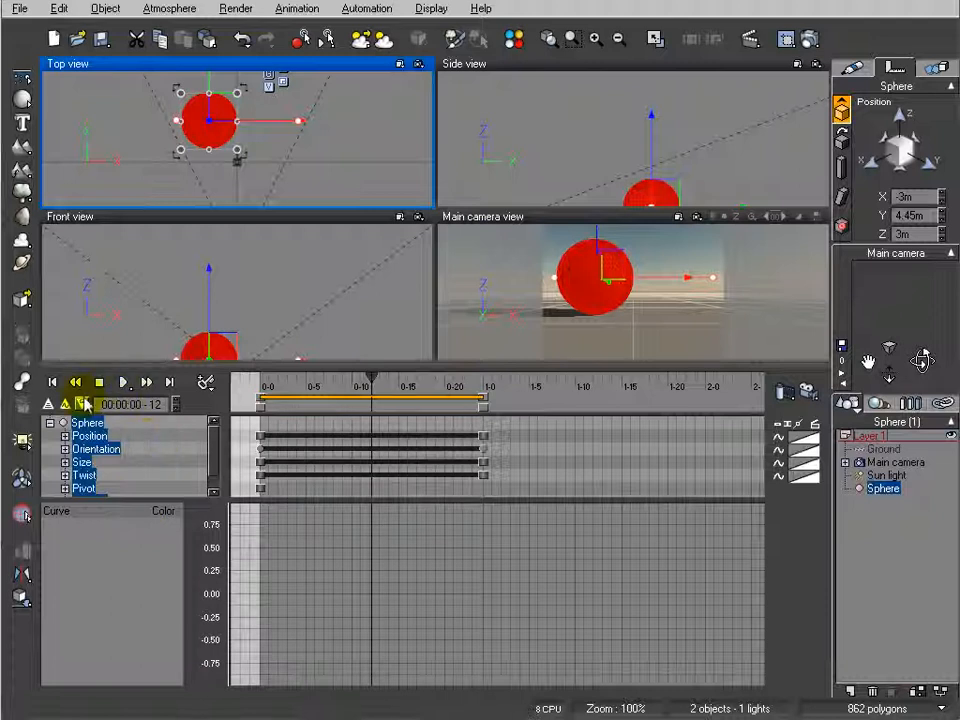
- Show the animation preview thumbnails, return to the first frame, and hide the preview again
left_click(85, 403)
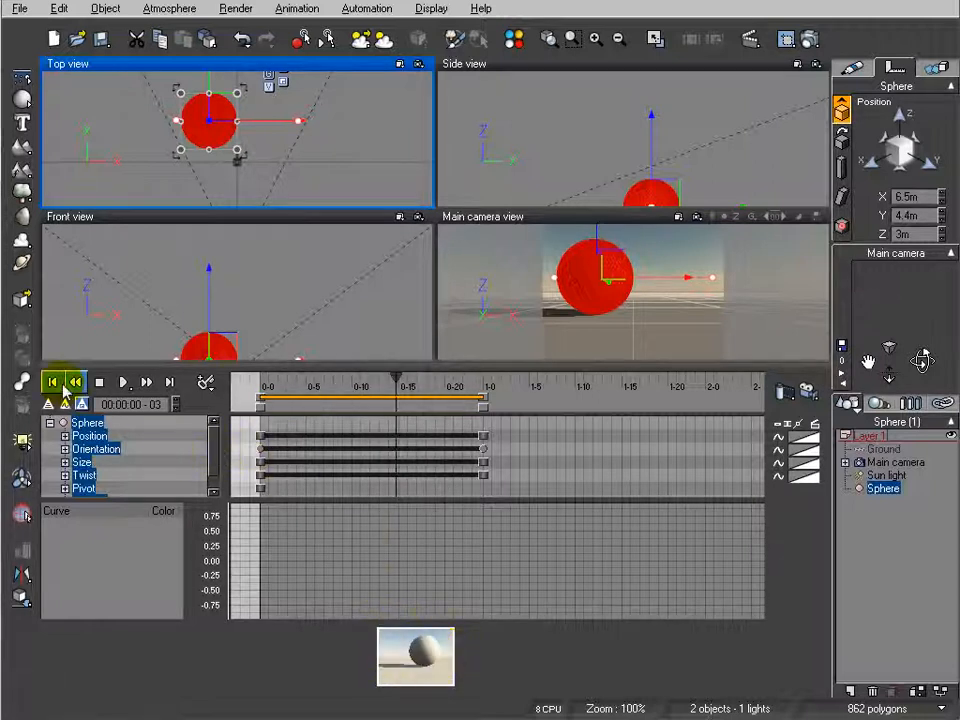
left_click(83, 403)
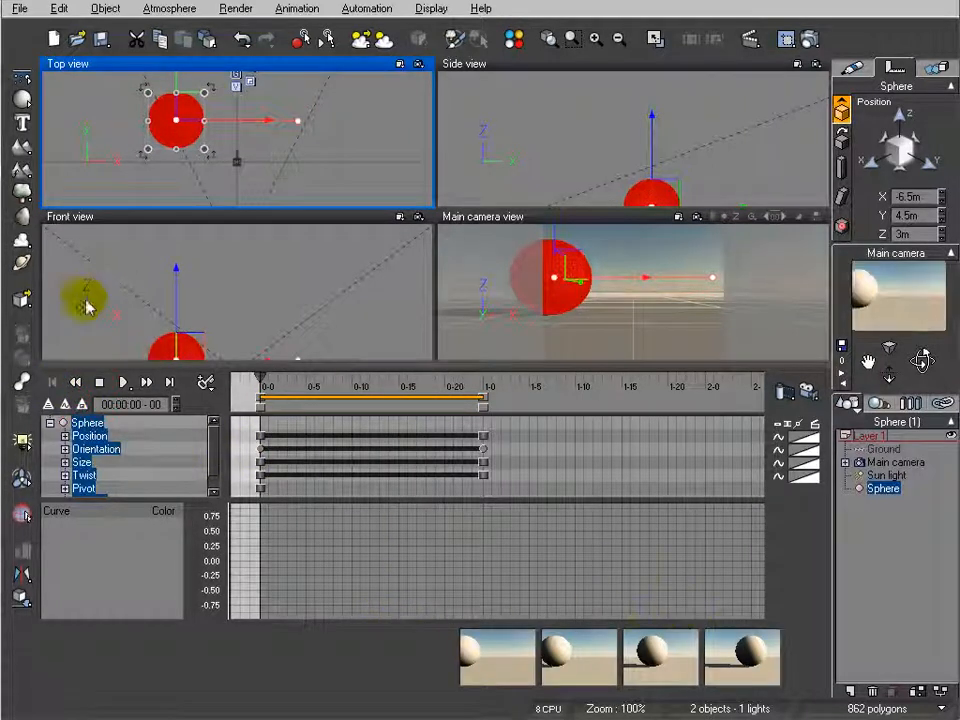
left_click(83, 403)
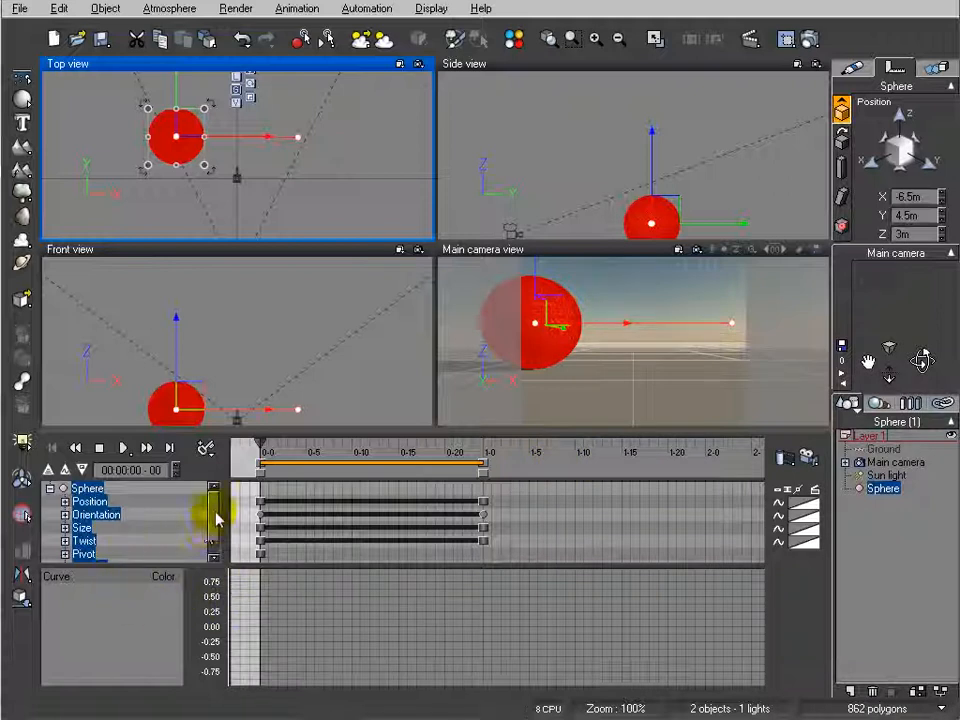
- Display the sphere's Position.X curve and select its first keyframe
left_click(65, 501)
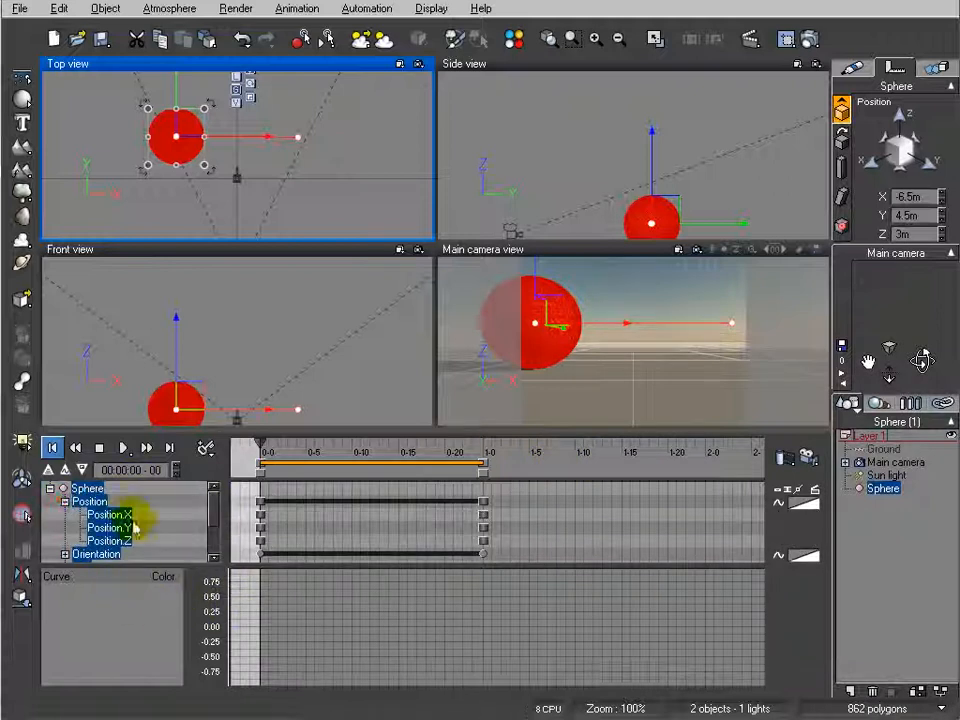
left_click(108, 514)
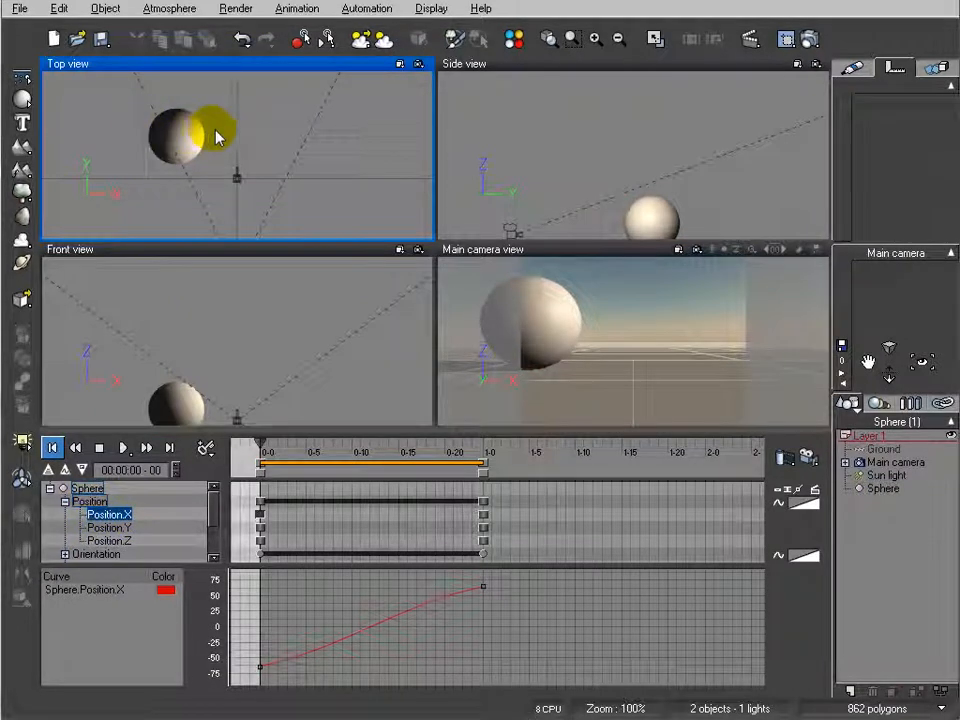
left_click(258, 515)
- Scrub from the first frame to frame 13 to examine how the sphere's motion follows the Position.X curve
mouse_move(261, 441)
left_mouse_down()
mouse_move(463, 441)
mouse_move(268, 441)
left_mouse_up()
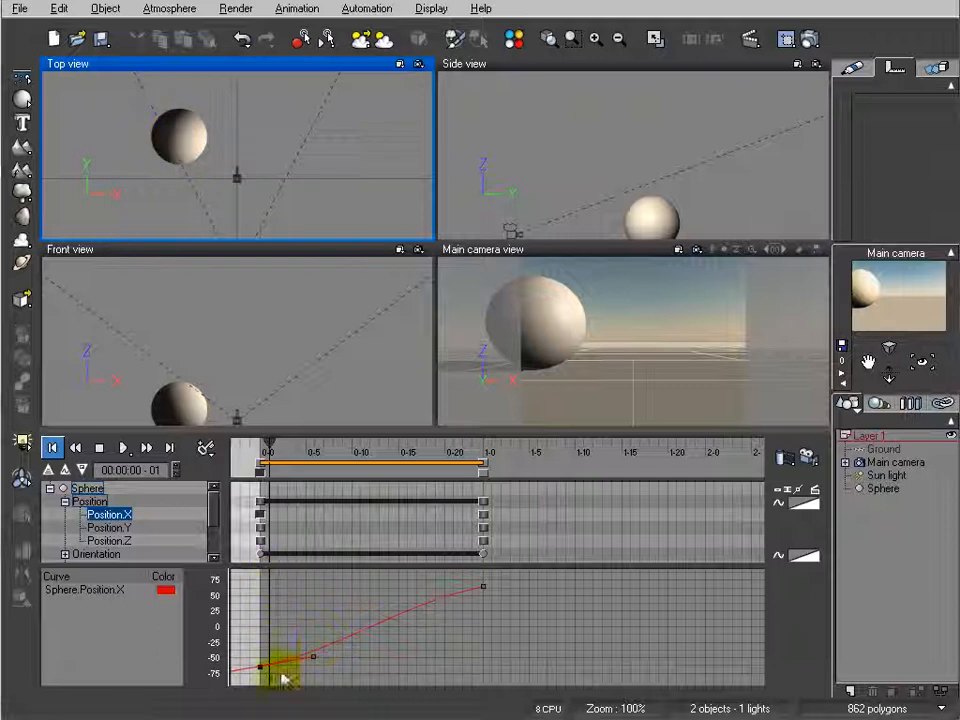
left_click_drag(269, 447, 279, 447)
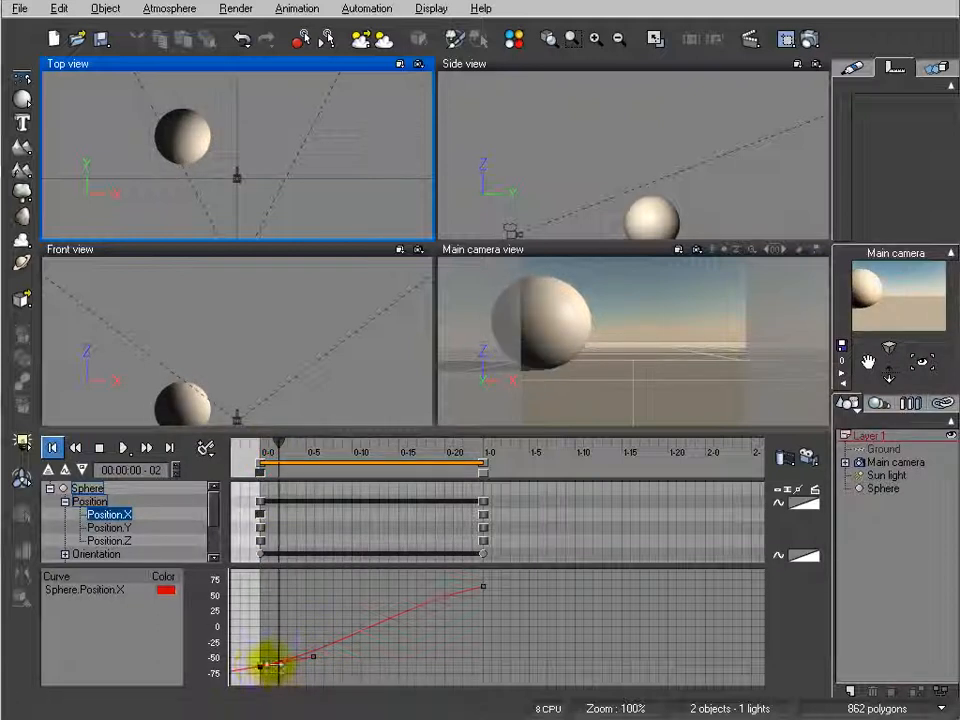
mouse_move(285, 444)
left_mouse_down()
mouse_move(469, 444)
mouse_move(381, 444)
left_mouse_up()
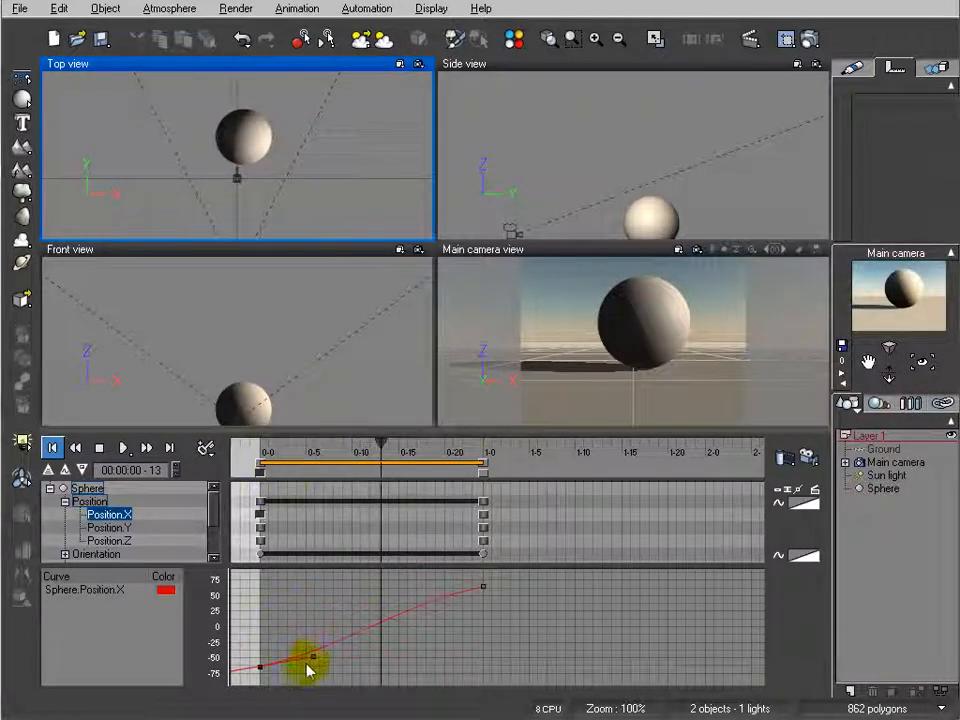
- Flatten and lengthen the first keyframe's tangent on the Position.X curve for a slow start
left_click(258, 668)
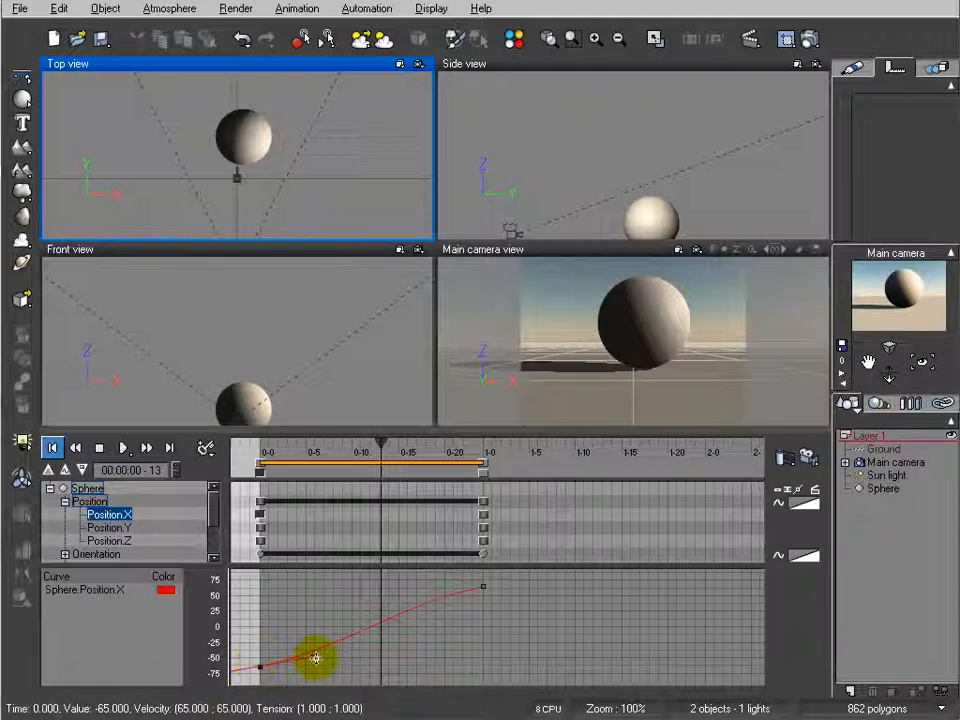
left_click_drag(331, 656, 338, 651)
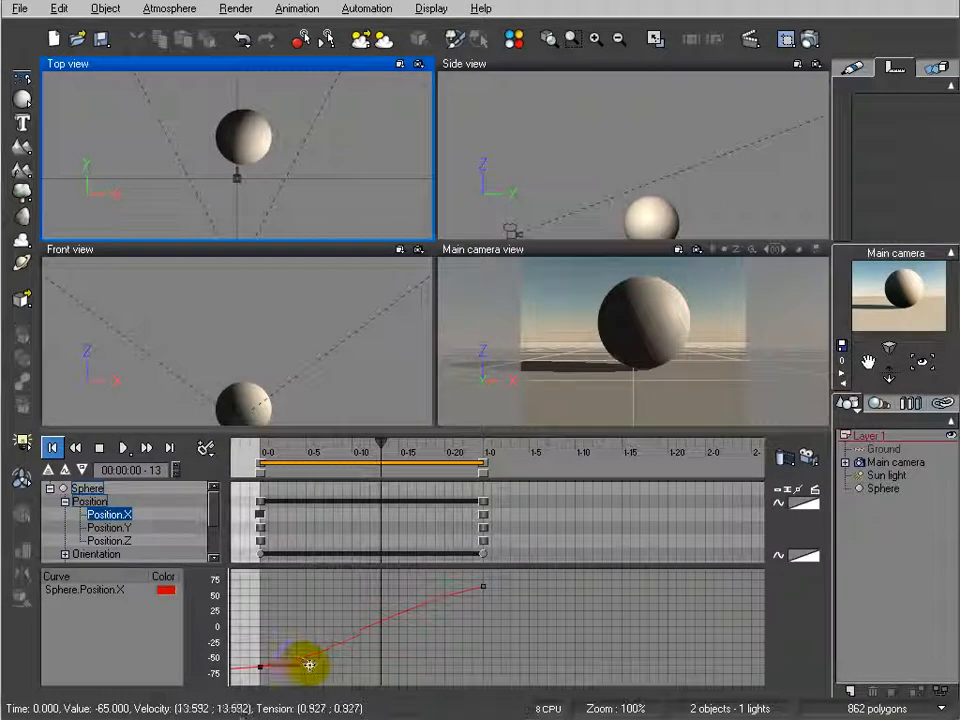
left_click_drag(304, 663, 304, 668)
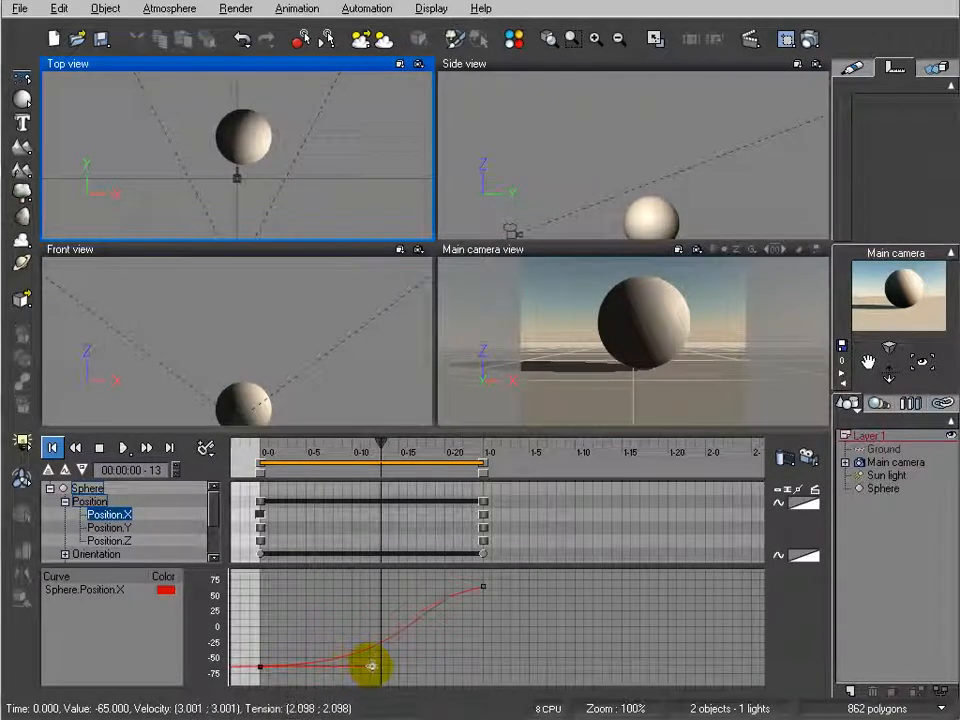
left_click_drag(370, 666, 334, 665)
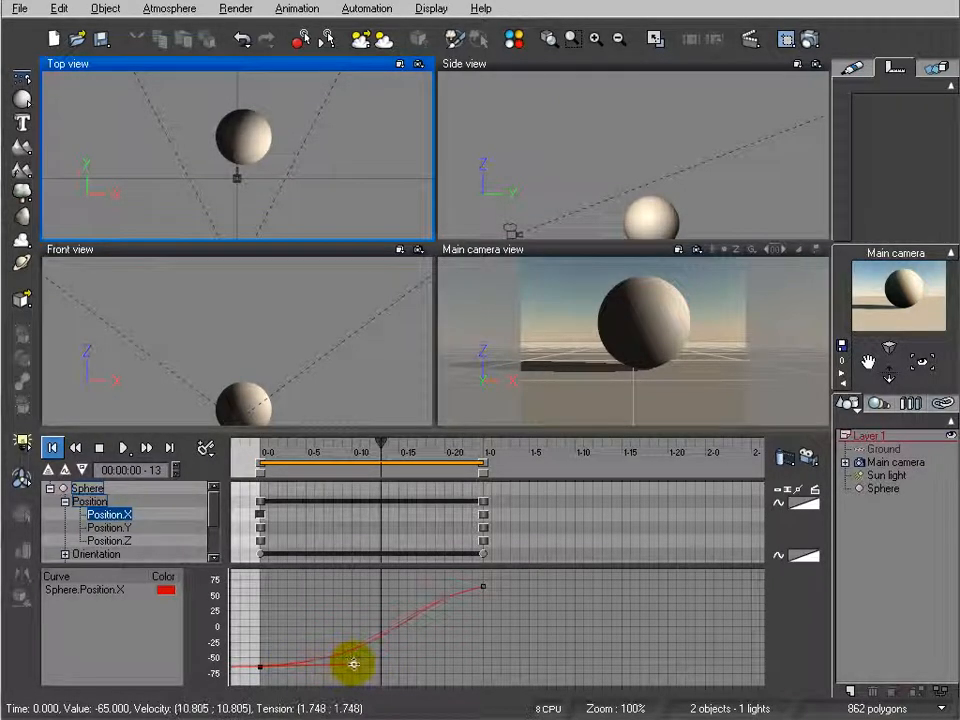
- Steepen the first keyframe's tangent on the Position.X curve for a fast start and scrub back to frame 1
left_click_drag(365, 661, 272, 596)
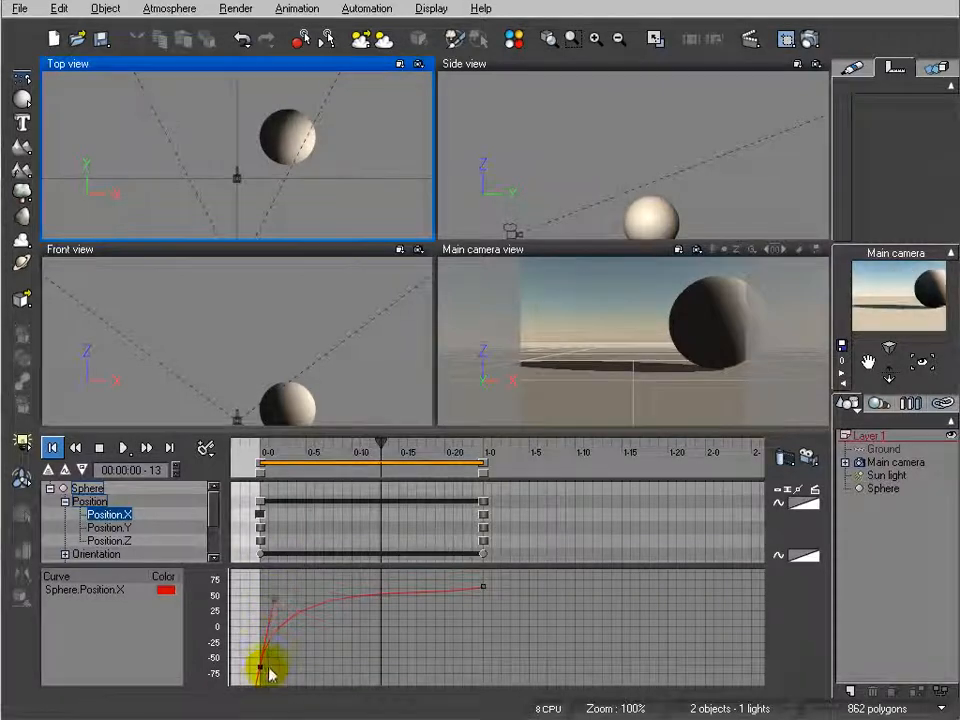
left_click_drag(382, 440, 264, 446)
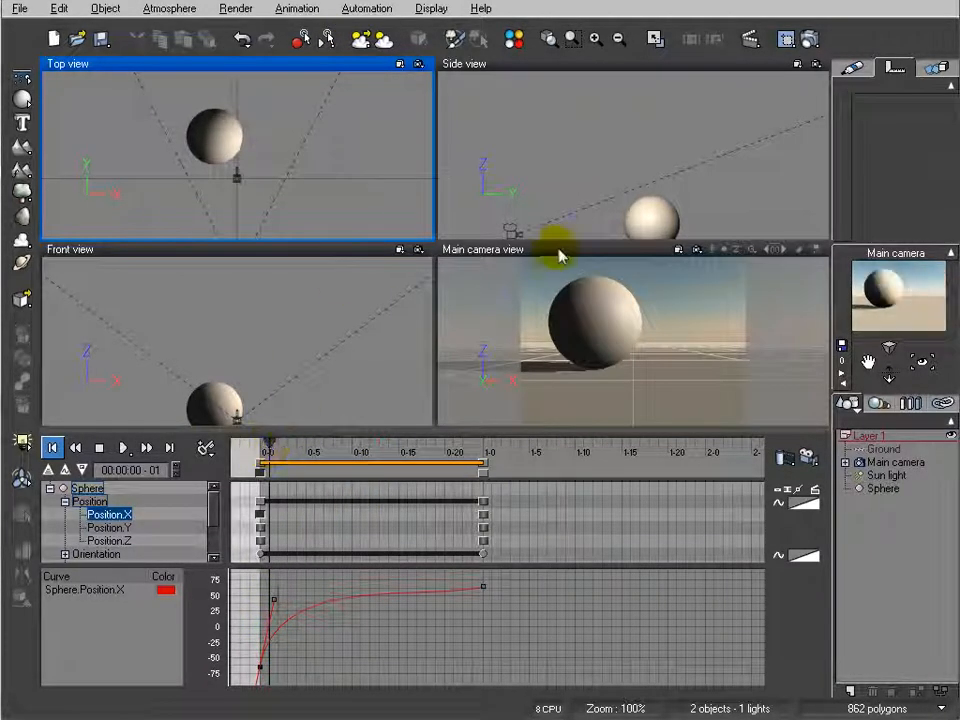
- Play the animation in the Main camera view to examine the sphere's fast start
left_click(560, 257)
left_click(122, 448)
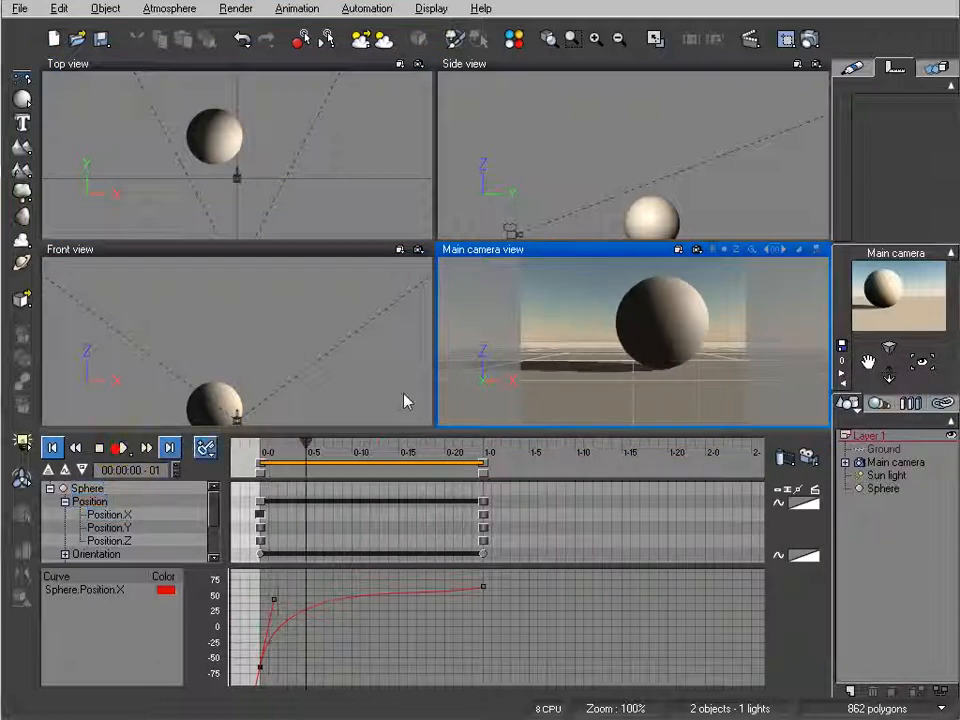
left_click(540, 343)
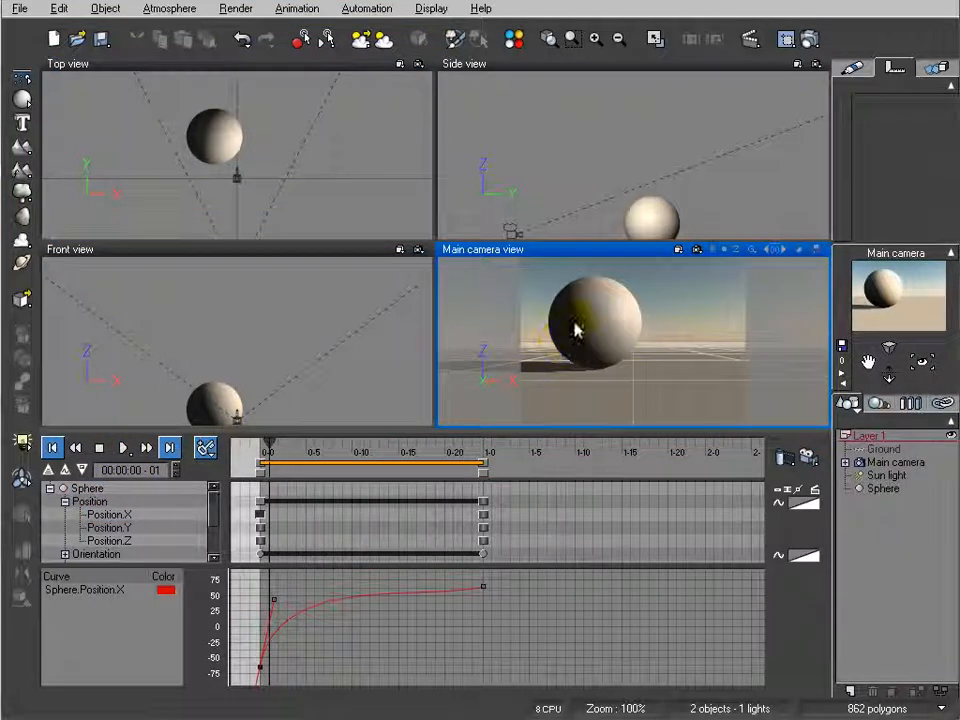
left_click(122, 448)
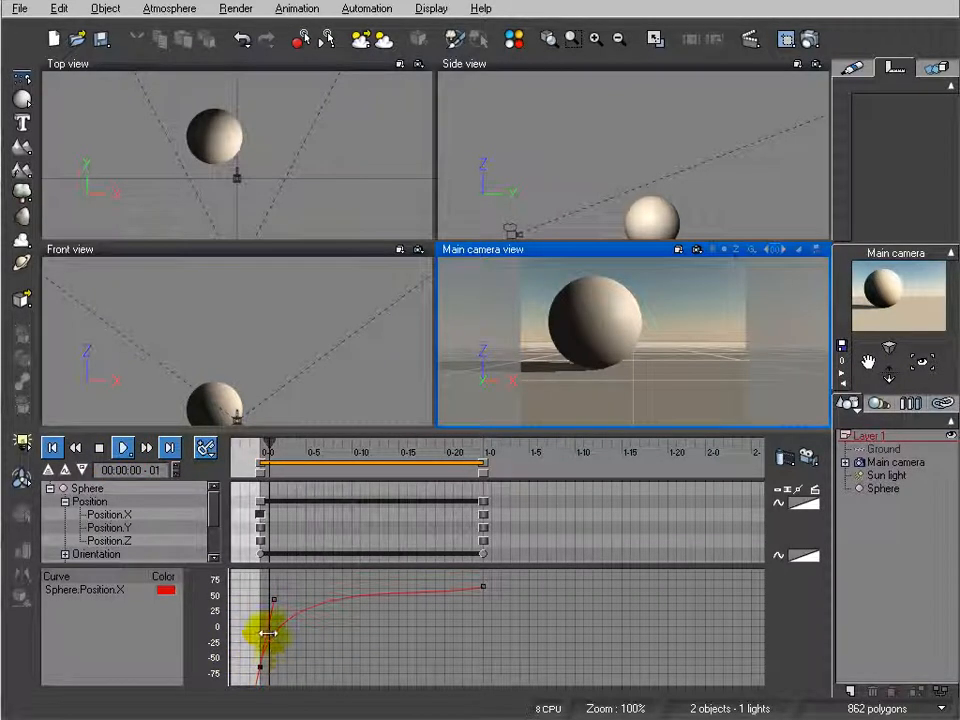
- Flatten the tangents of the first and last Position.X keyframes for a gradual start and stop, and play the animation
left_click_drag(274, 601, 315, 671)
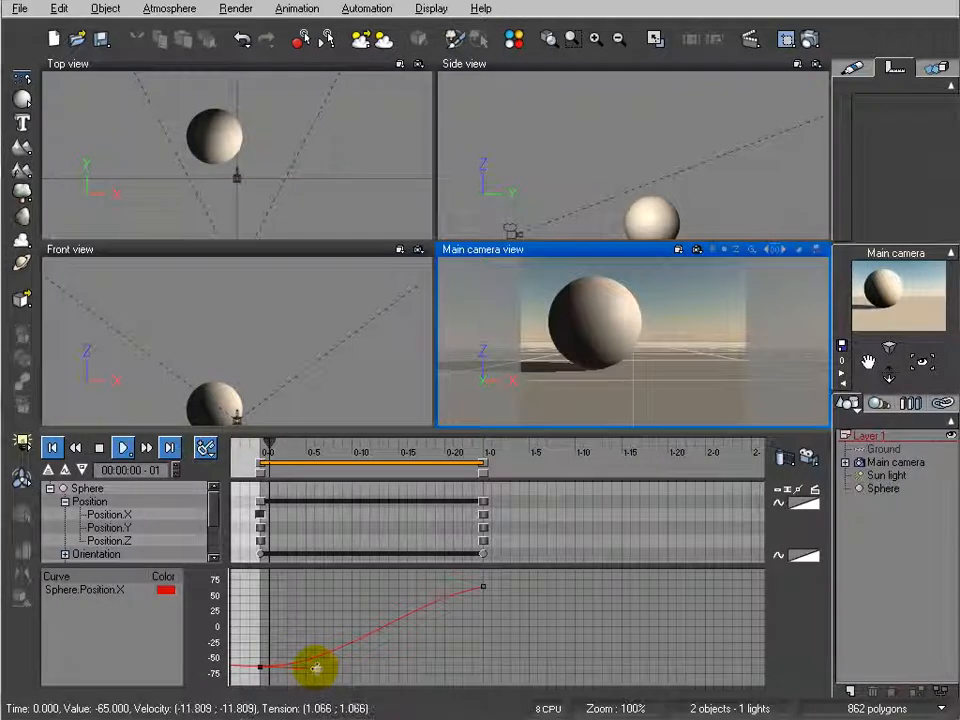
left_click(483, 587)
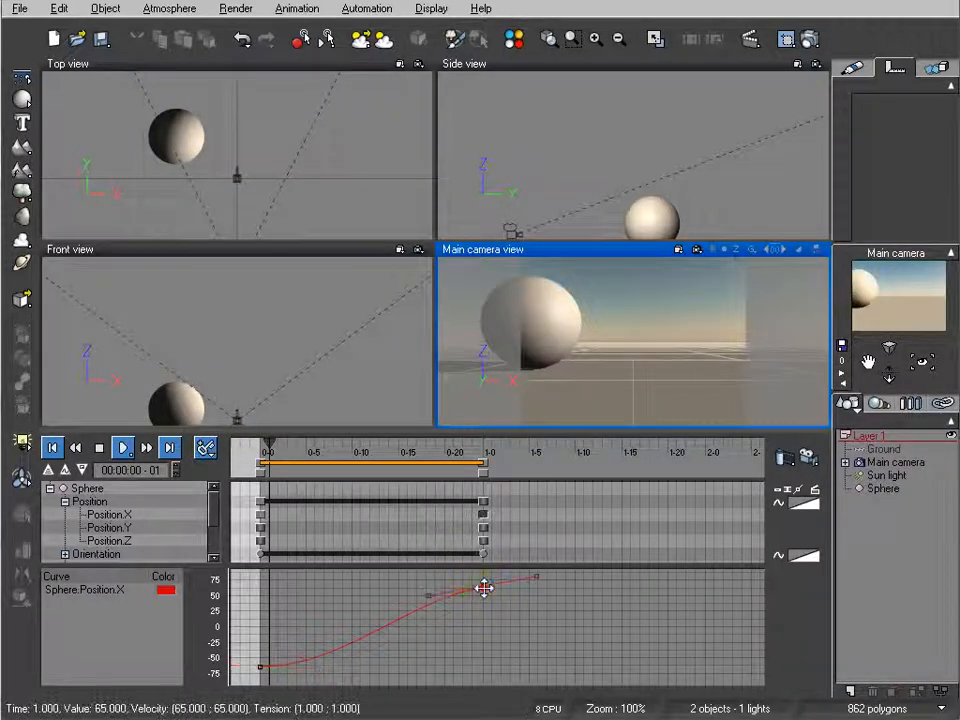
left_click_drag(426, 595, 422, 575)
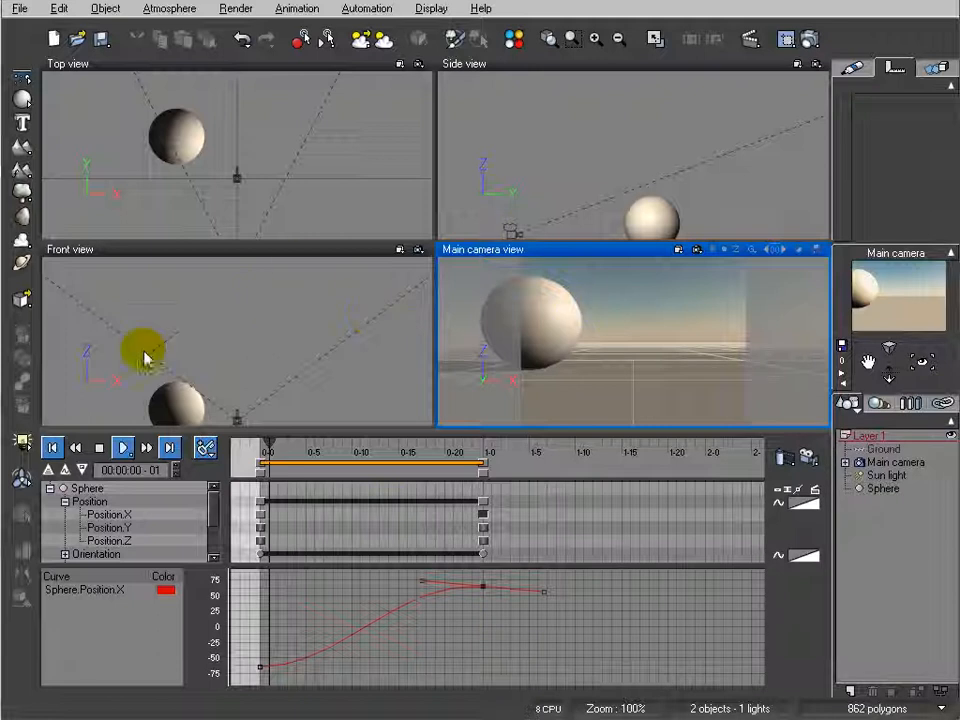
left_click(121, 448)
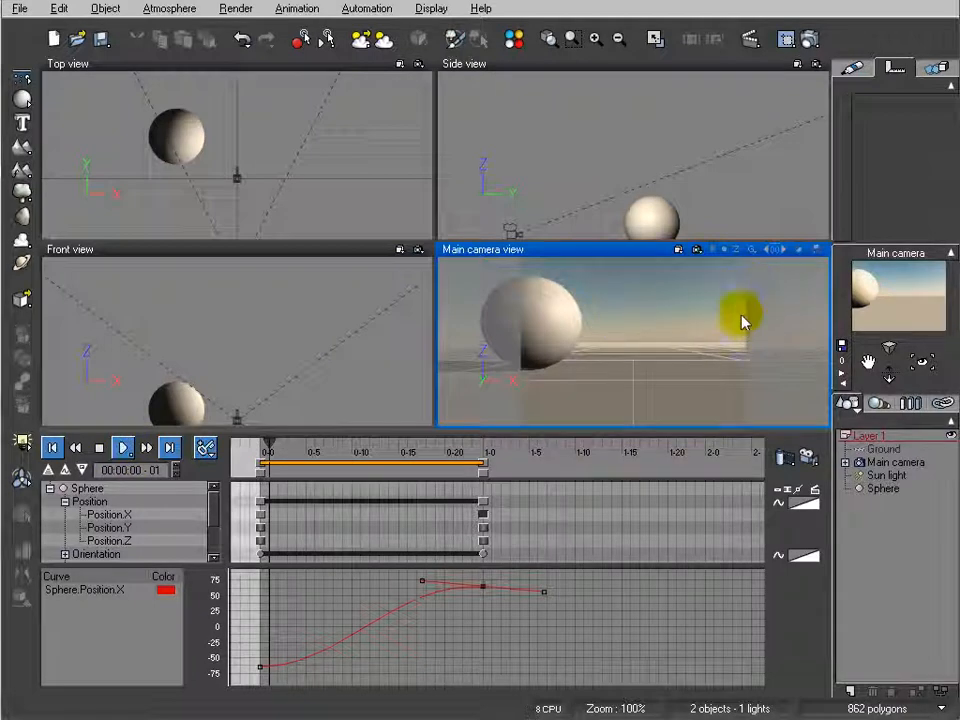
- Steepen the last Position.X keyframe's tangent downward so the curve overshoots before the end, and play the animation
left_click(421, 580)
left_click_drag(421, 580, 483, 584)
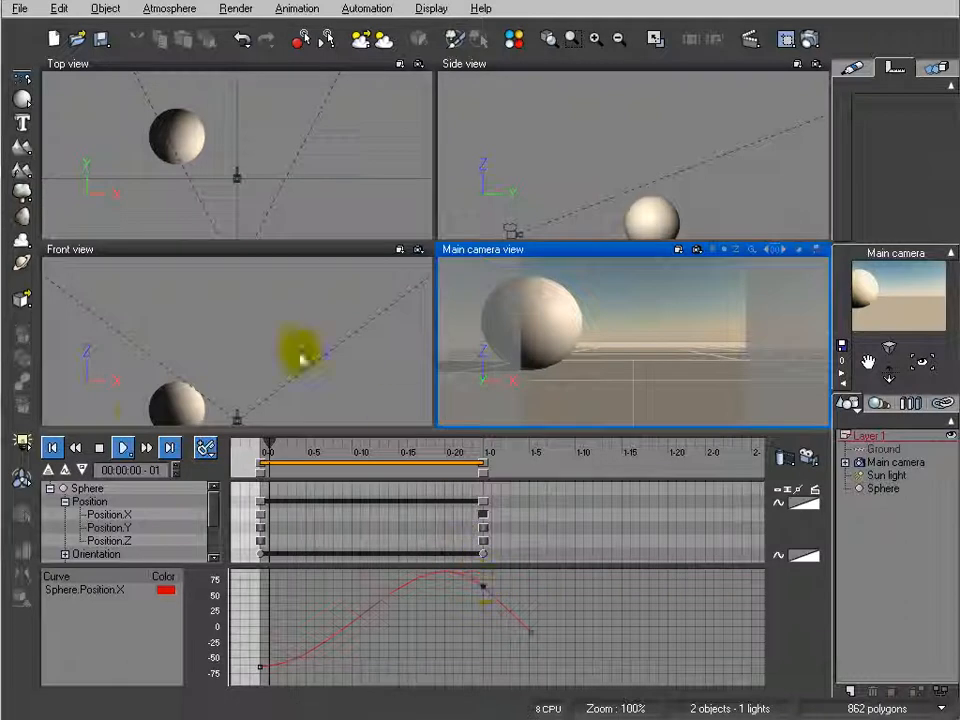
left_click(121, 449)
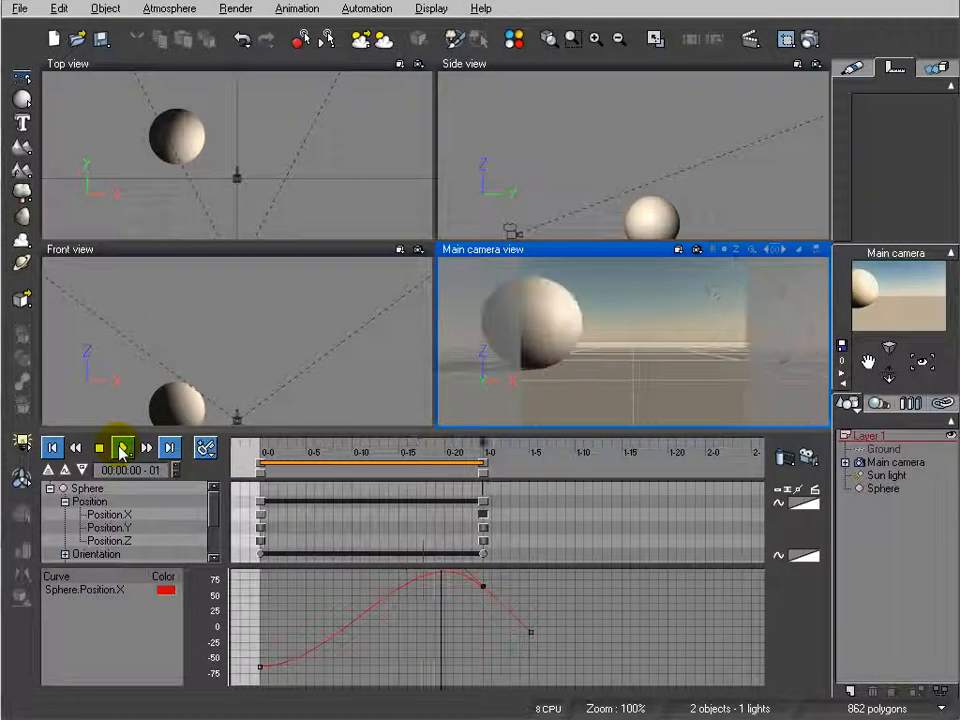
left_click(714, 326)
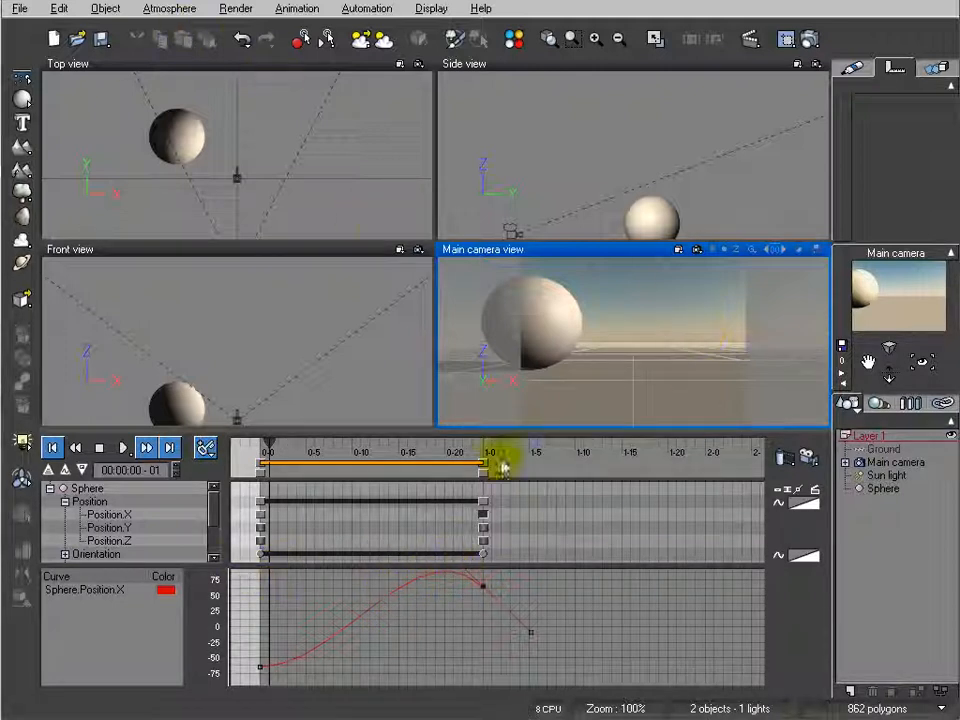
- Select the sphere in the Top view and scrub to frames 17, 22 and 16 to examine how it overshoots its end position
left_click(168, 129)
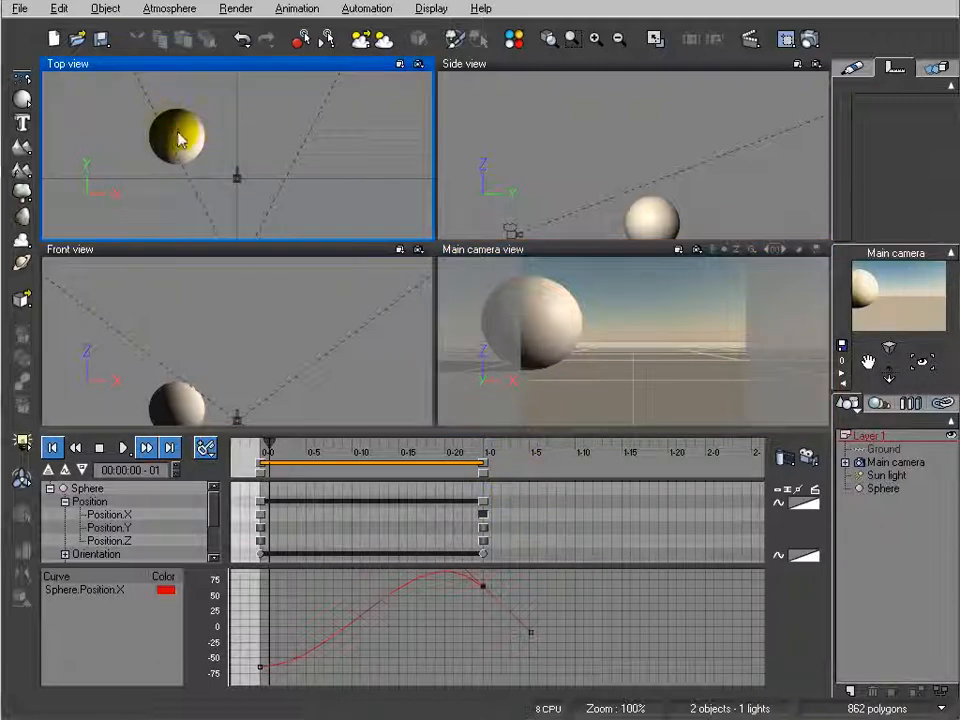
left_click(178, 138)
left_click_drag(314, 137, 336, 166)
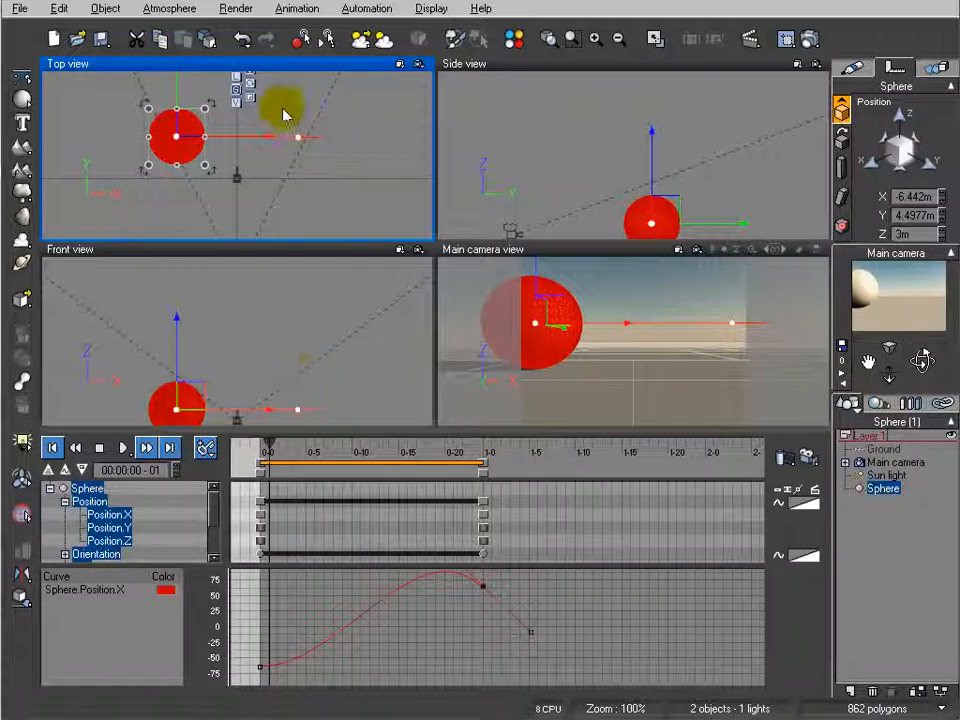
left_click_drag(268, 447, 417, 443)
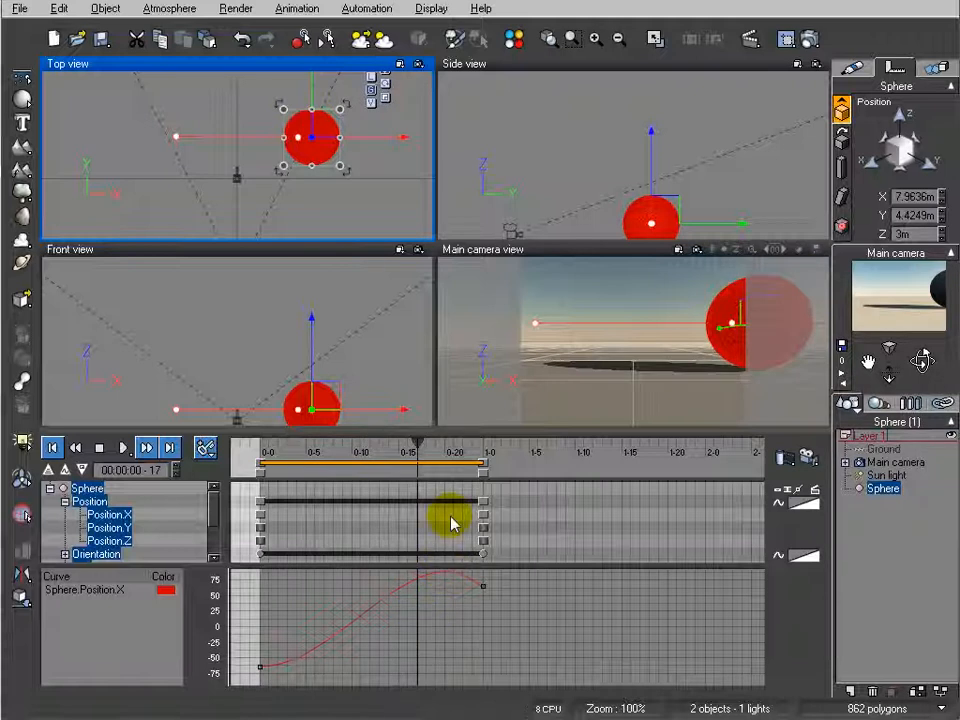
left_click_drag(415, 442, 464, 444)
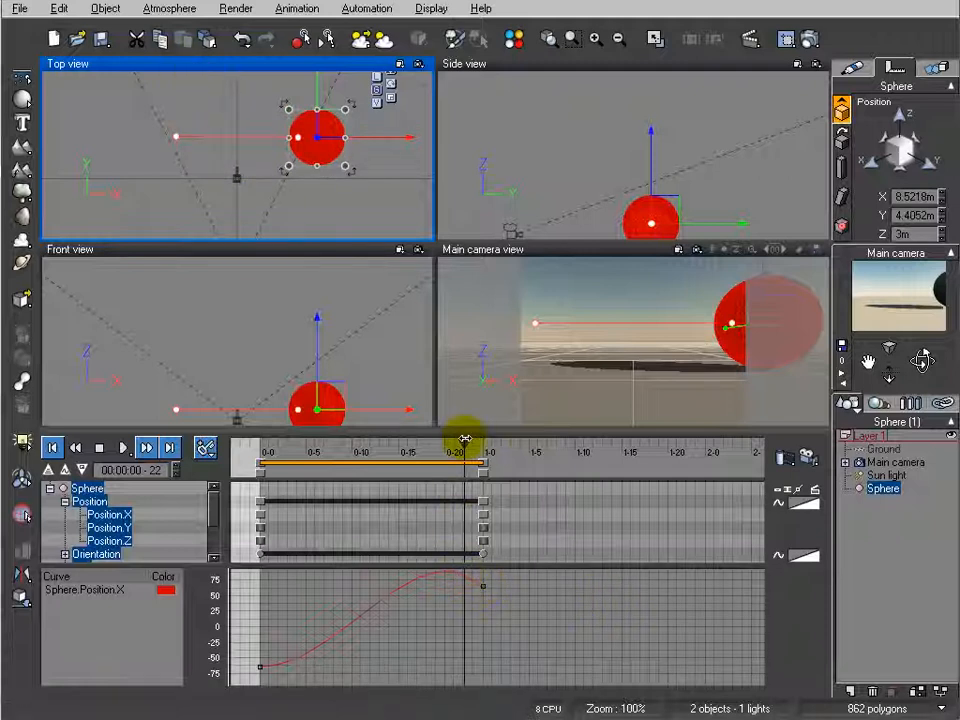
left_click_drag(462, 438, 408, 439)
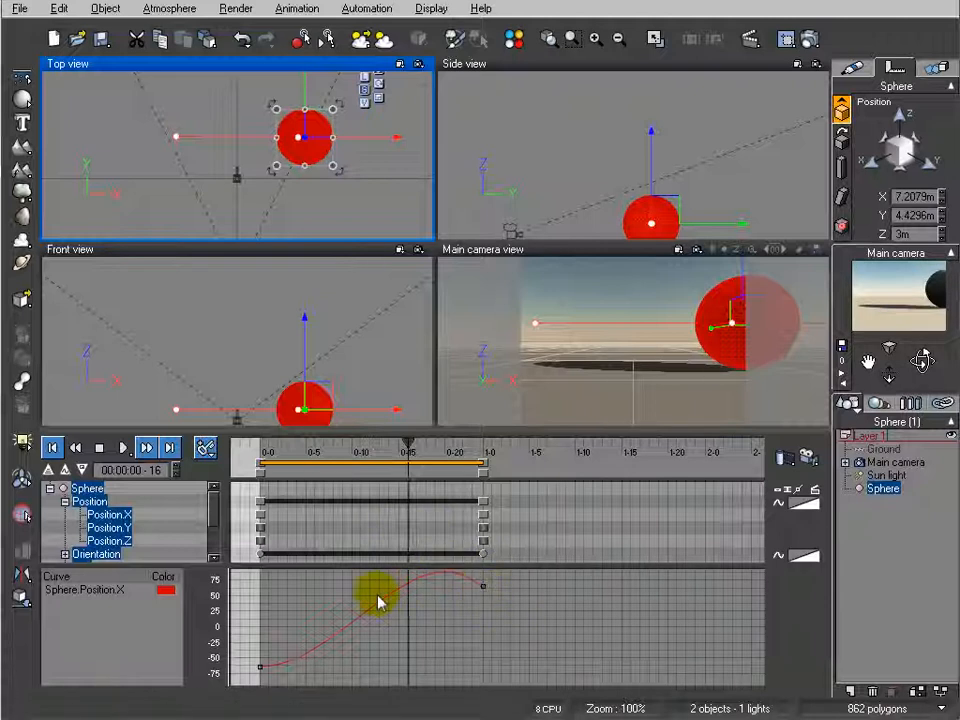
- Add a keyframe at about 0.55 s on the Position.X curve, and shorten and flatten the last keyframe's tangent
left_click_drag(393, 593, 417, 584)
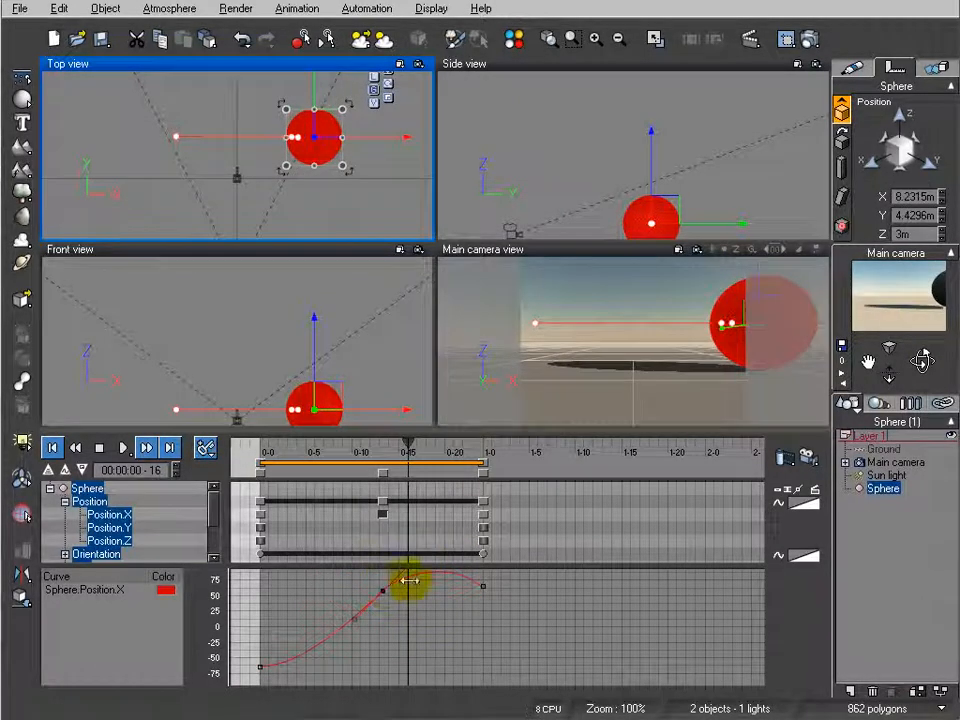
left_click(481, 587)
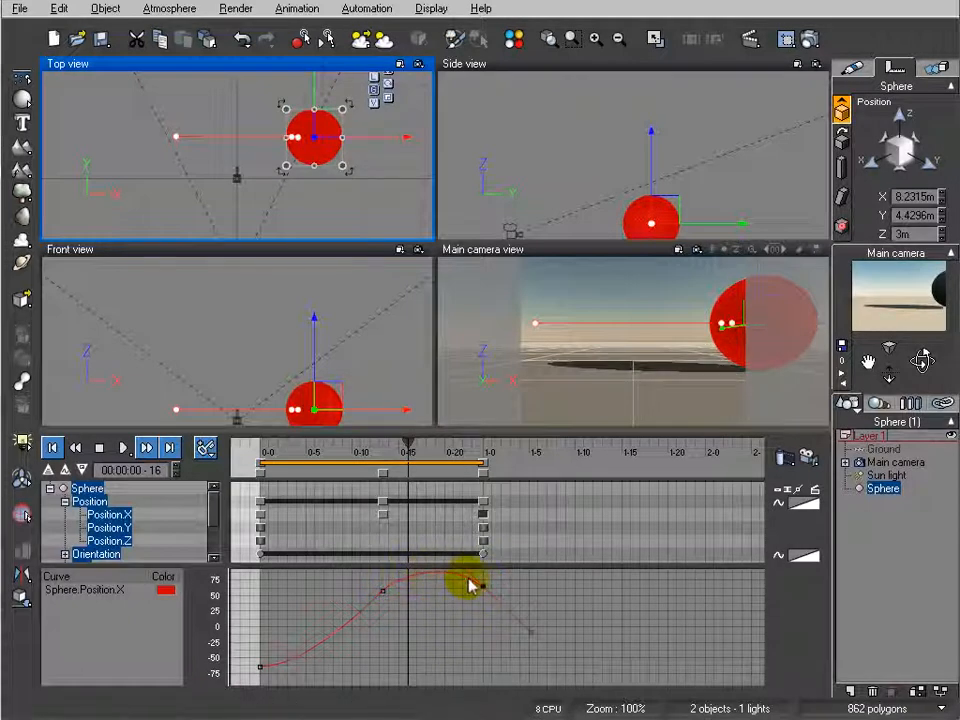
left_click_drag(525, 628, 530, 603)
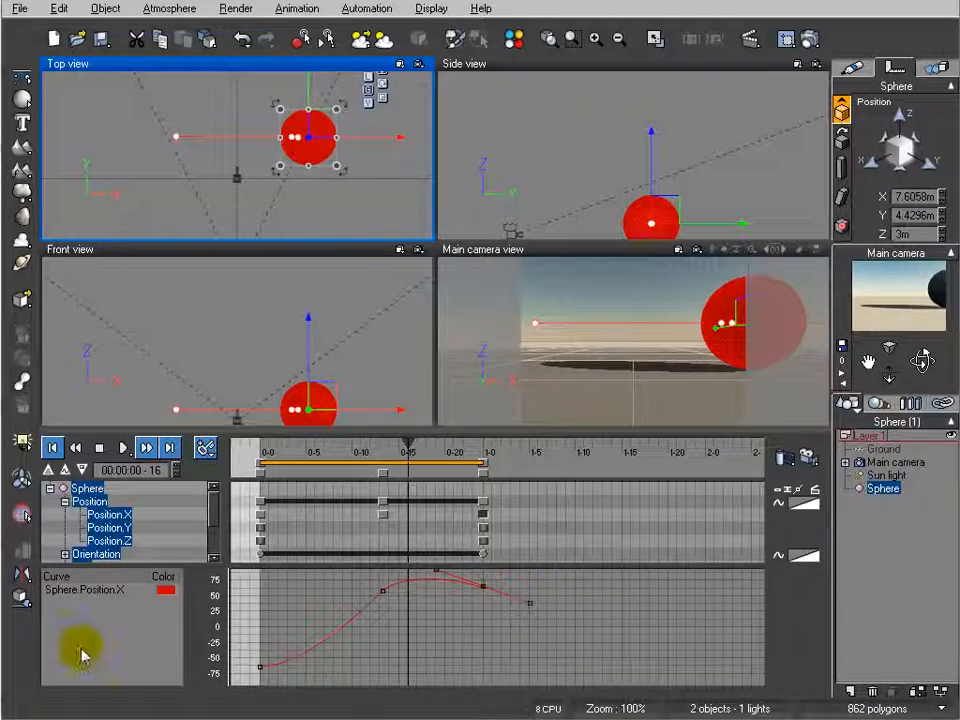
left_click(435, 572)
mouse_move(435, 577)
left_mouse_down()
mouse_move(414, 568)
mouse_move(452, 575)
left_mouse_up()
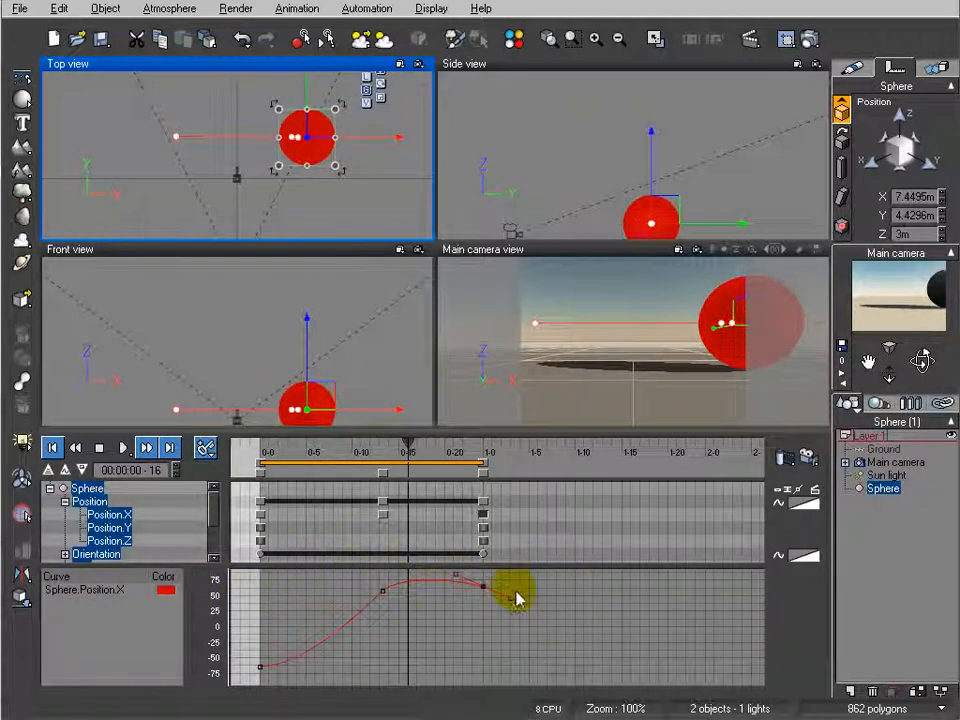
left_click(512, 600)
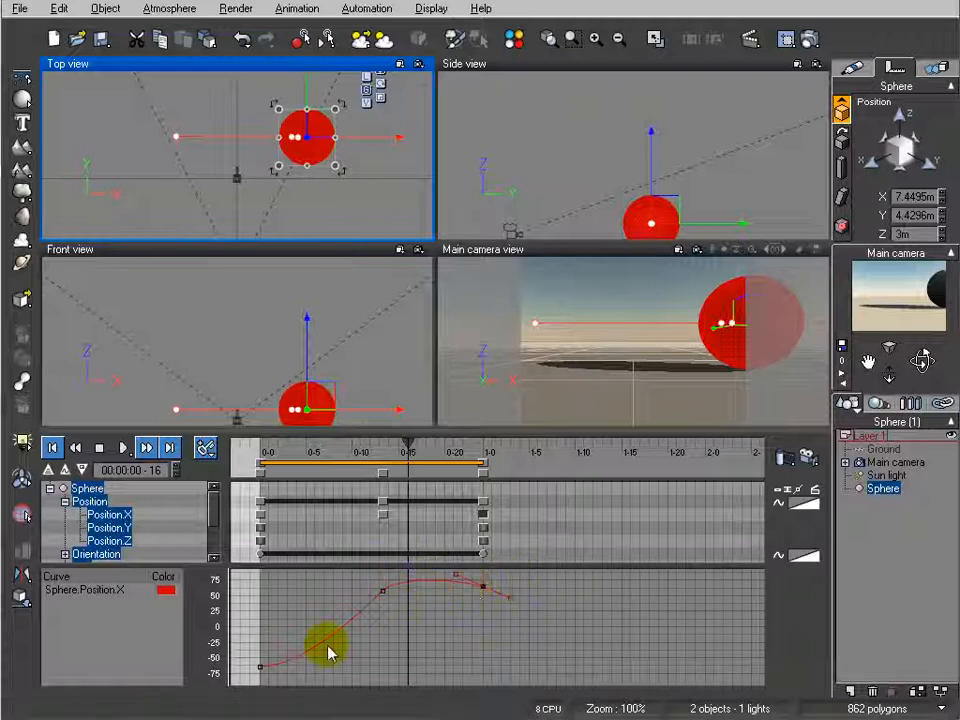
- Set the first Position.X keyframe to Linear and pull its tangent into a longer, gentler upward slope
left_click(258, 667)
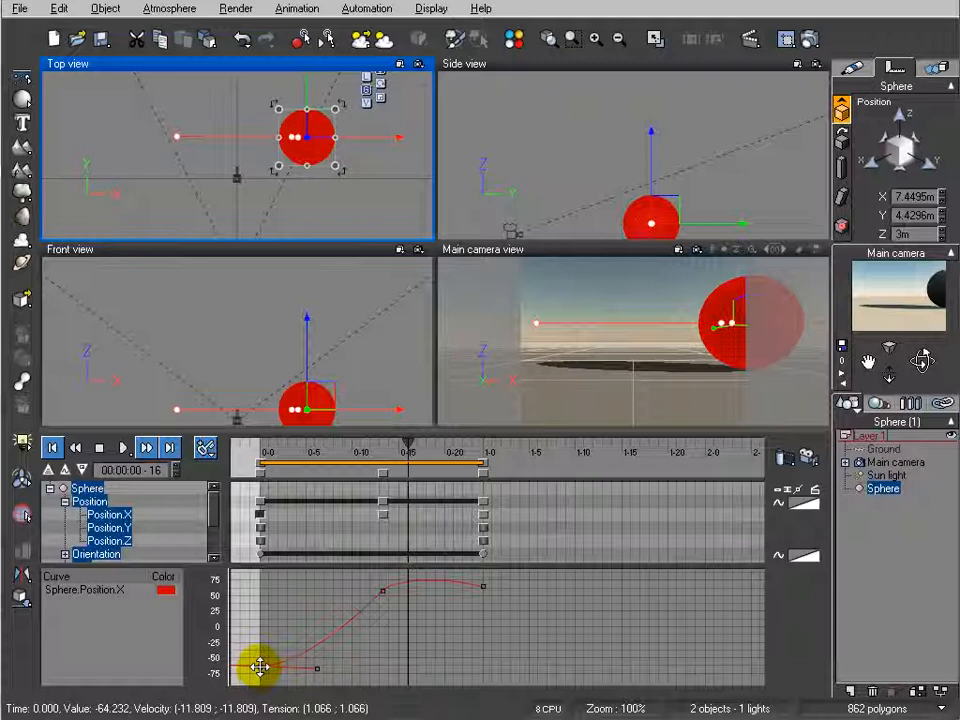
right_click(261, 670)
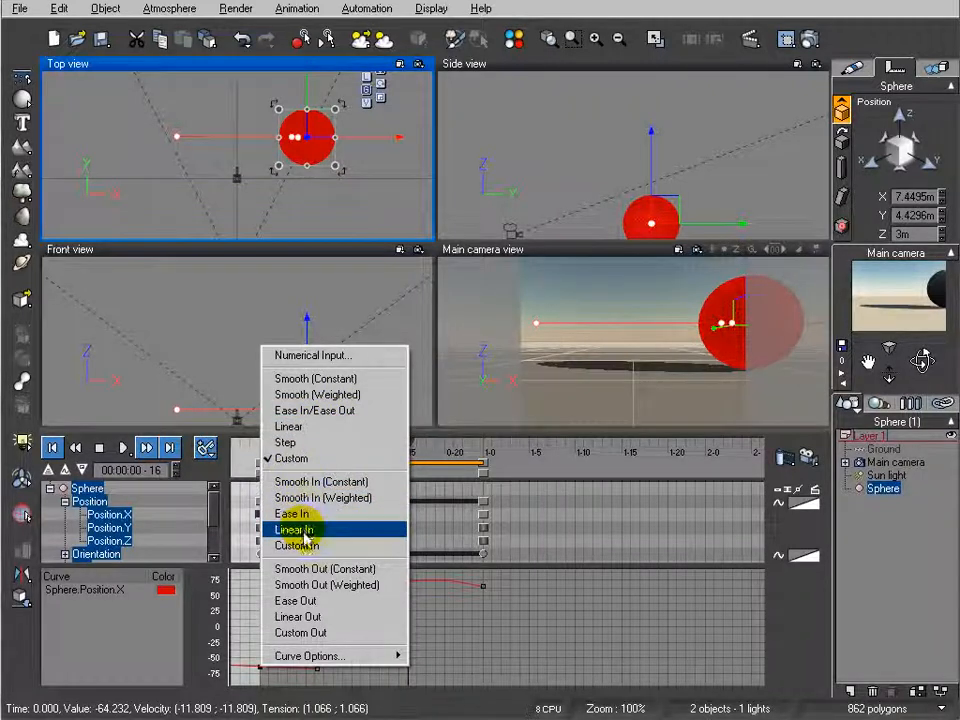
mouse_move(307, 657)
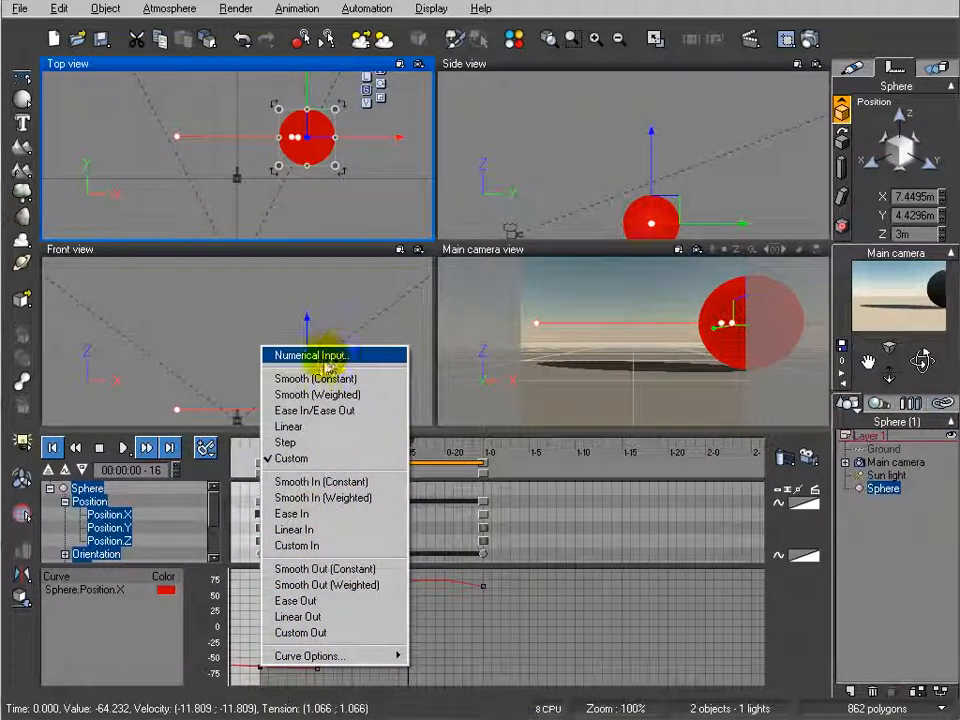
left_click(297, 428)
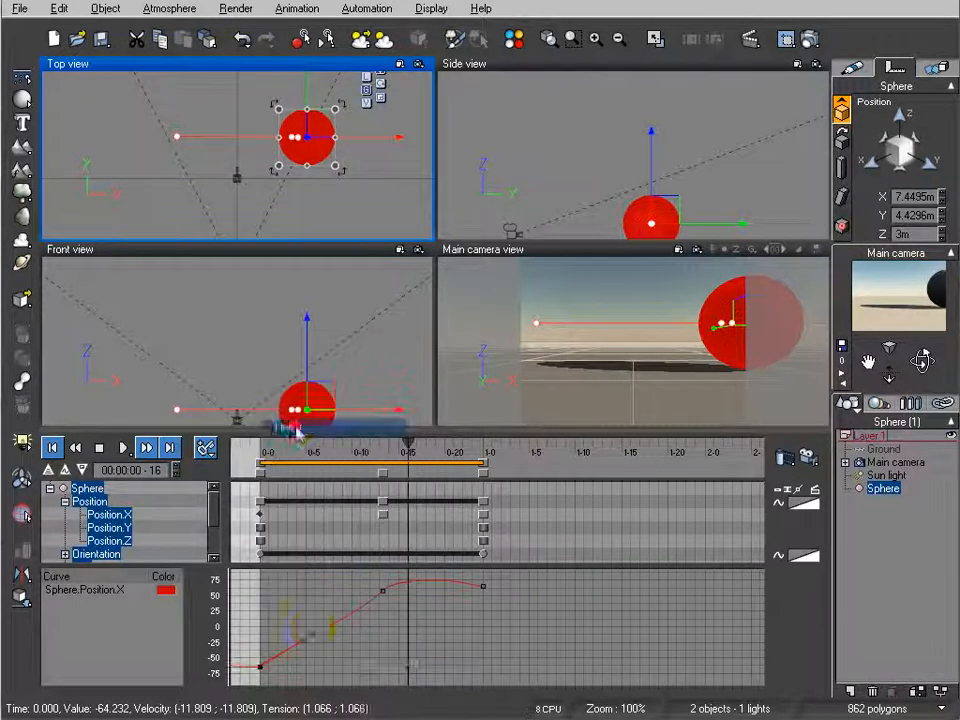
left_click_drag(311, 636, 349, 617)
- Raise the middle Position.X keyframe to a value of about 67 and set its interpolation to Linear
left_click(382, 590)
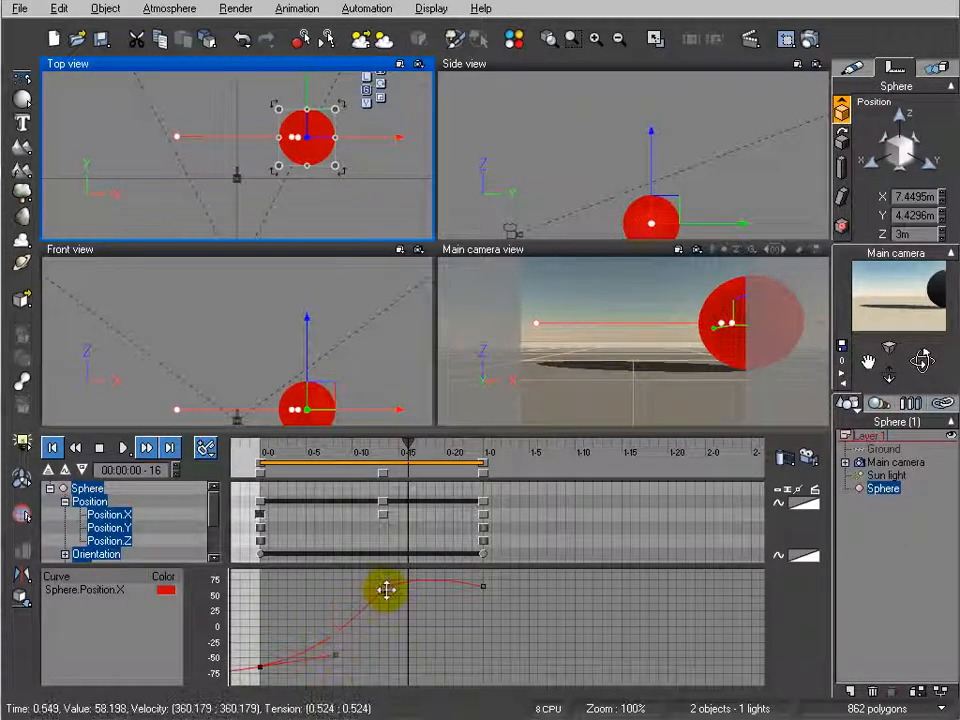
mouse_move(393, 587)
left_mouse_down()
mouse_move(349, 617)
mouse_move(396, 636)
mouse_move(349, 625)
mouse_move(349, 649)
mouse_move(428, 586)
mouse_move(377, 589)
mouse_move(408, 575)
left_mouse_up()
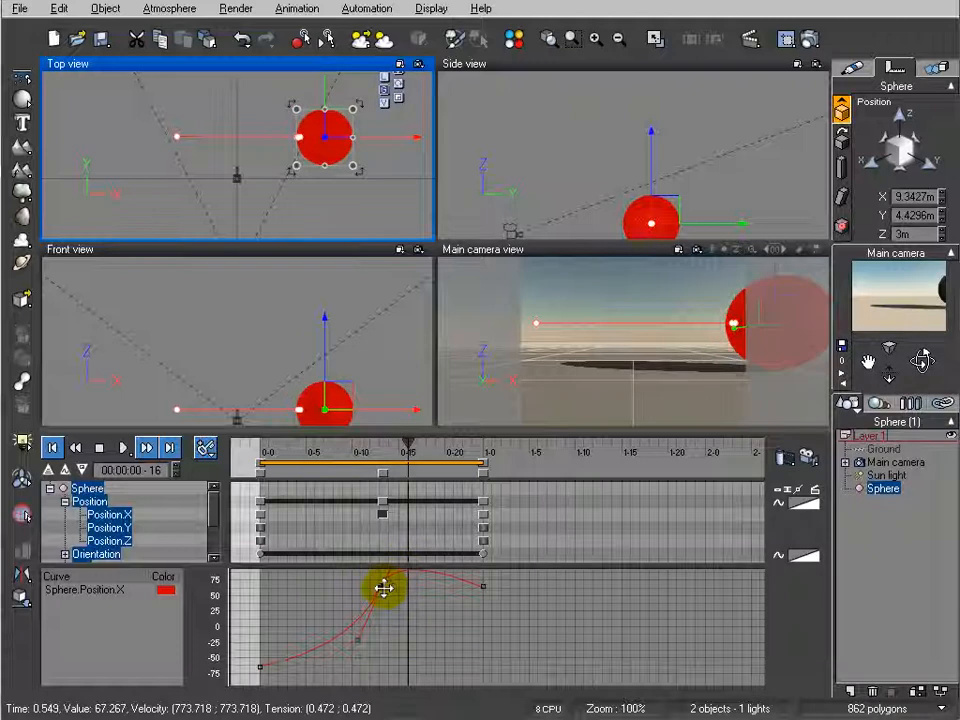
right_click(381, 587)
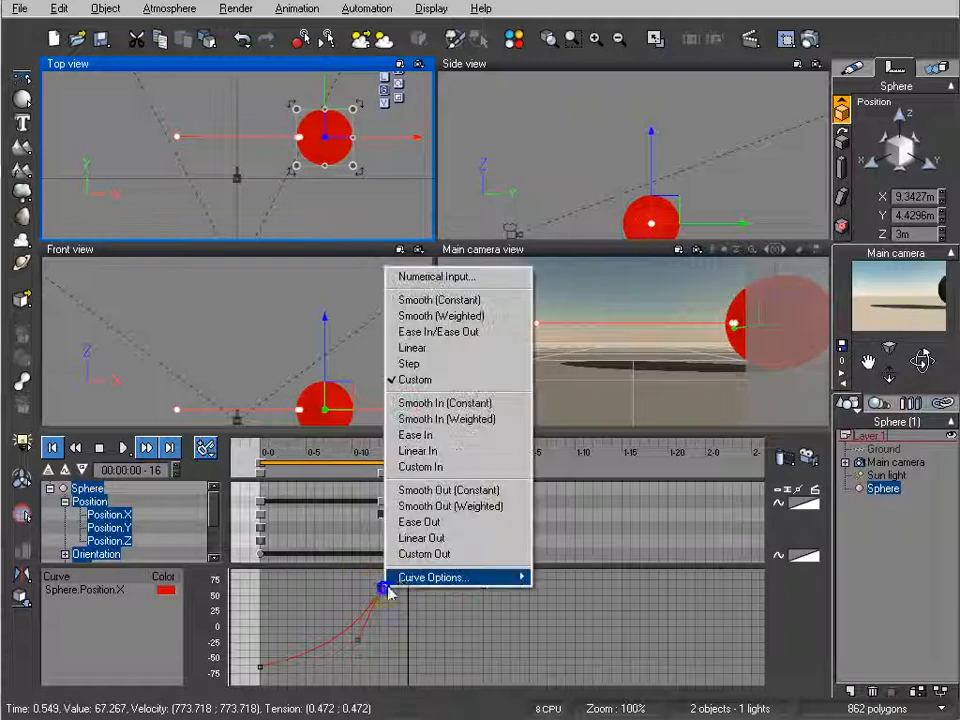
left_click(444, 350)
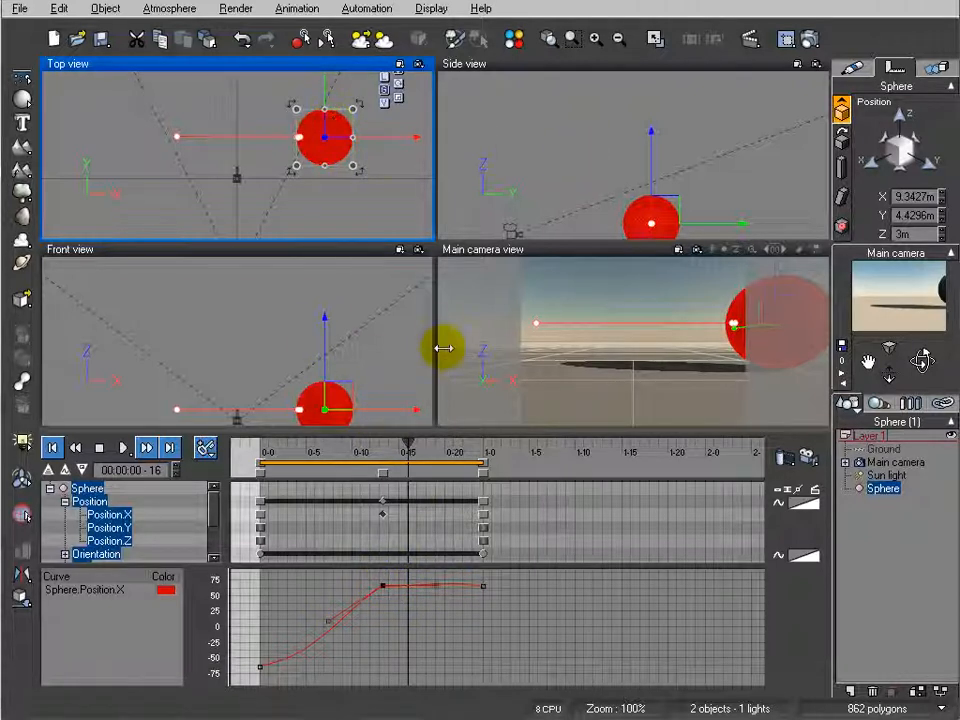
- Set the last Position.X keyframe to Linear and scrub the timeline back to frame 17
left_click_drag(410, 443, 456, 443)
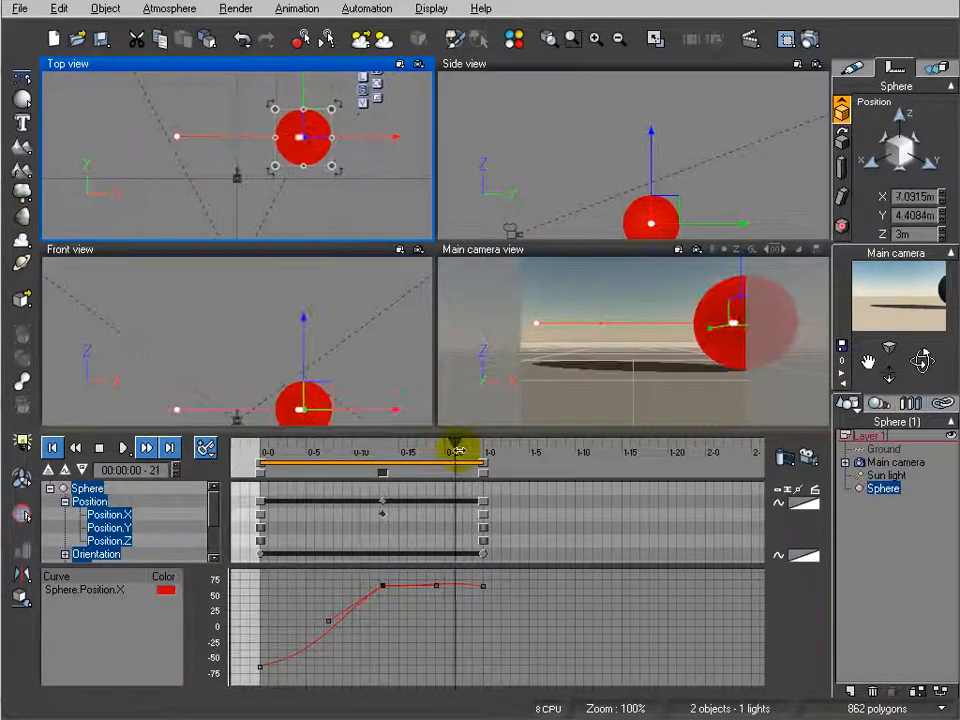
left_click(484, 586)
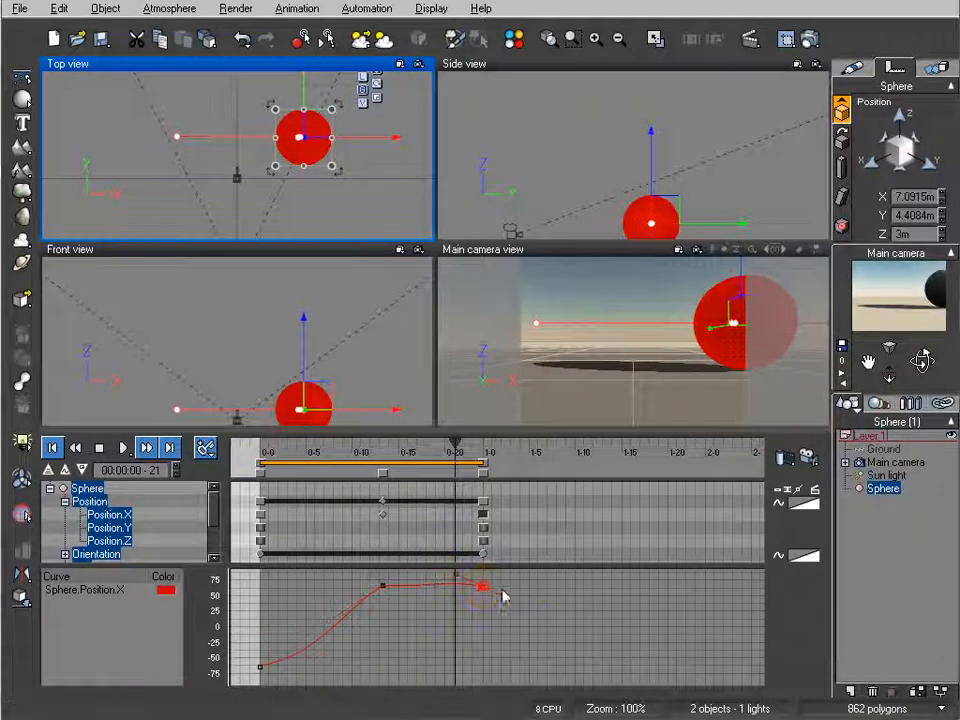
right_click(482, 594)
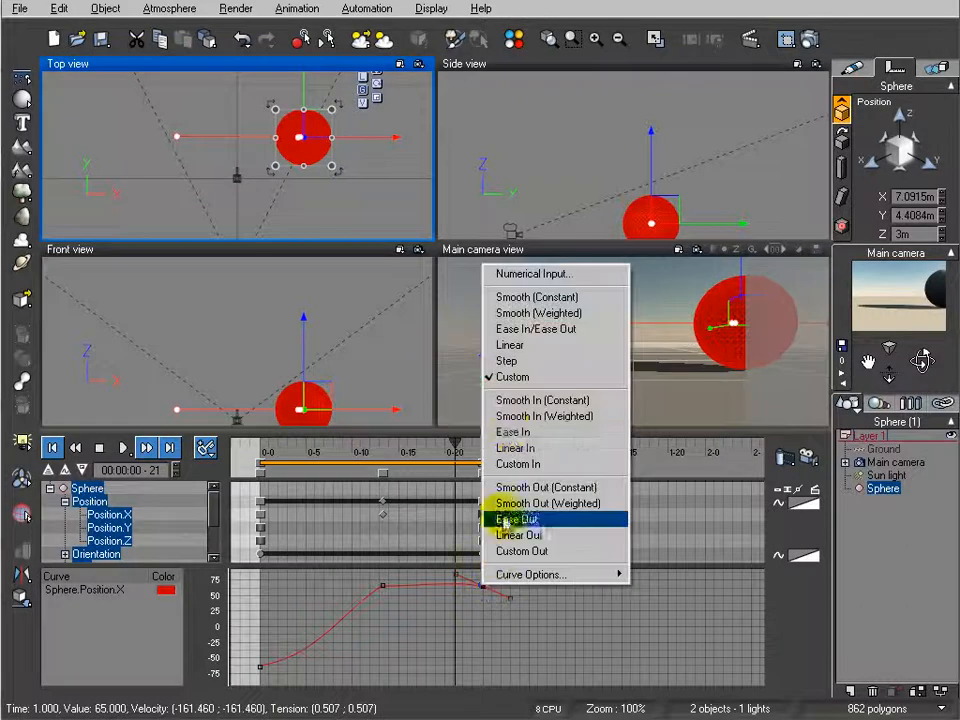
left_click(538, 347)
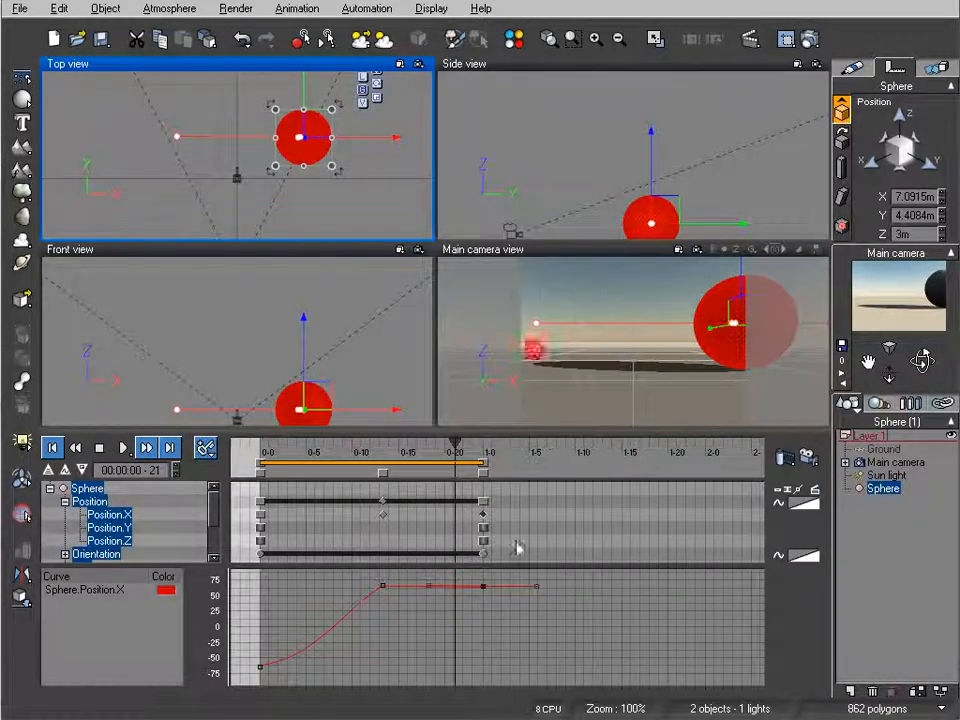
left_click_drag(452, 440, 424, 454)
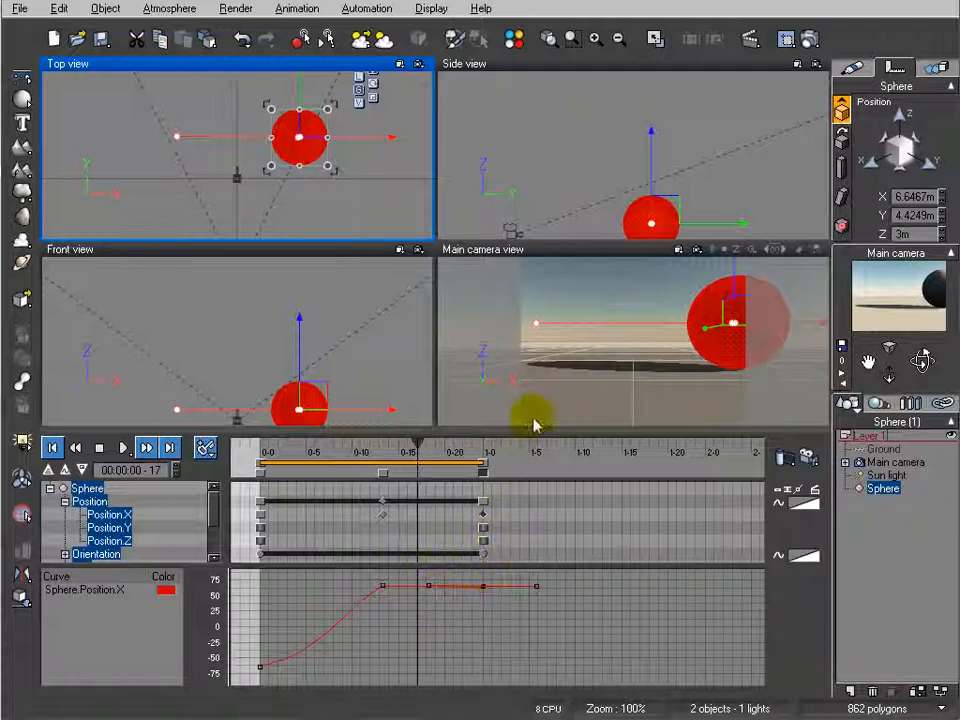
- Enlarge the curve graph around the middle and last Position.X keyframes to examine the segment between them
scroll(450, 580, "up", 2)
right_click_drag(458, 562, 456, 573, "ctrl")
right_click_drag(512, 586, 507, 702)
right_click_drag(500, 656, 501, 587, "ctrl")
right_click_drag(529, 673, 580, 545)
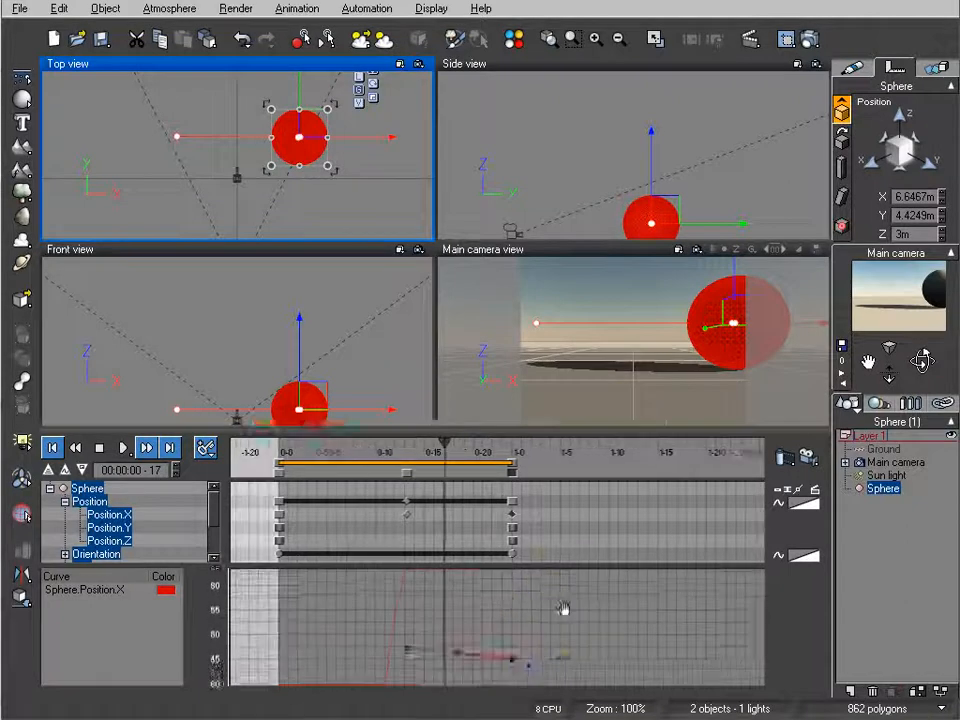
right_click_drag(559, 604, 534, 673)
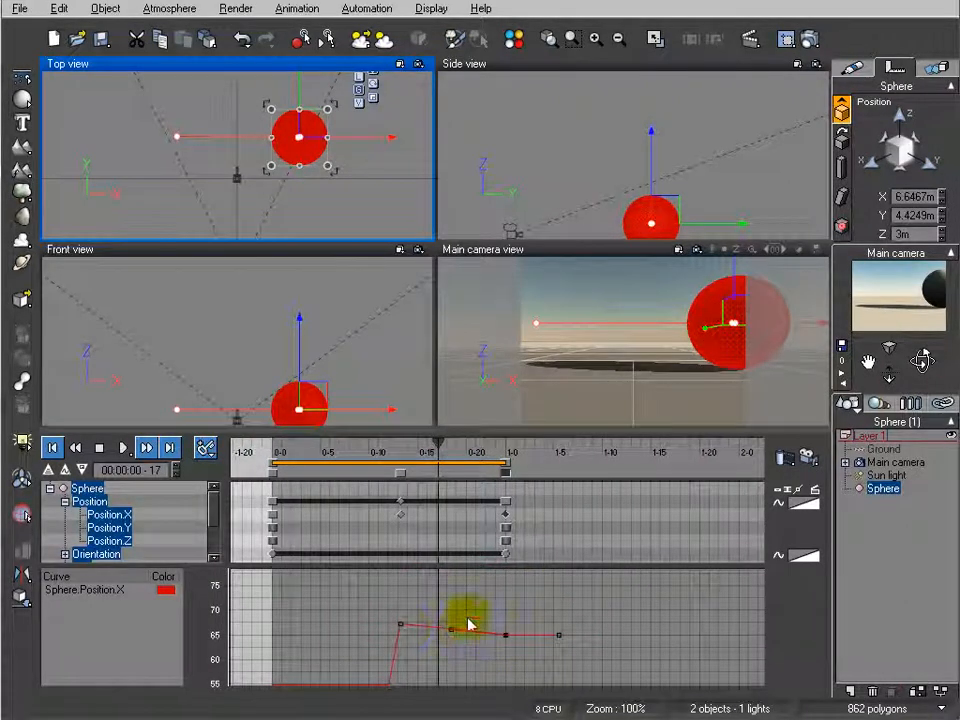
- Lower the middle Position.X keyframe to 65, level with the last keyframe, and scrub the timeline to the one-second mark
left_click(401, 624)
left_click_drag(401, 624, 402, 634)
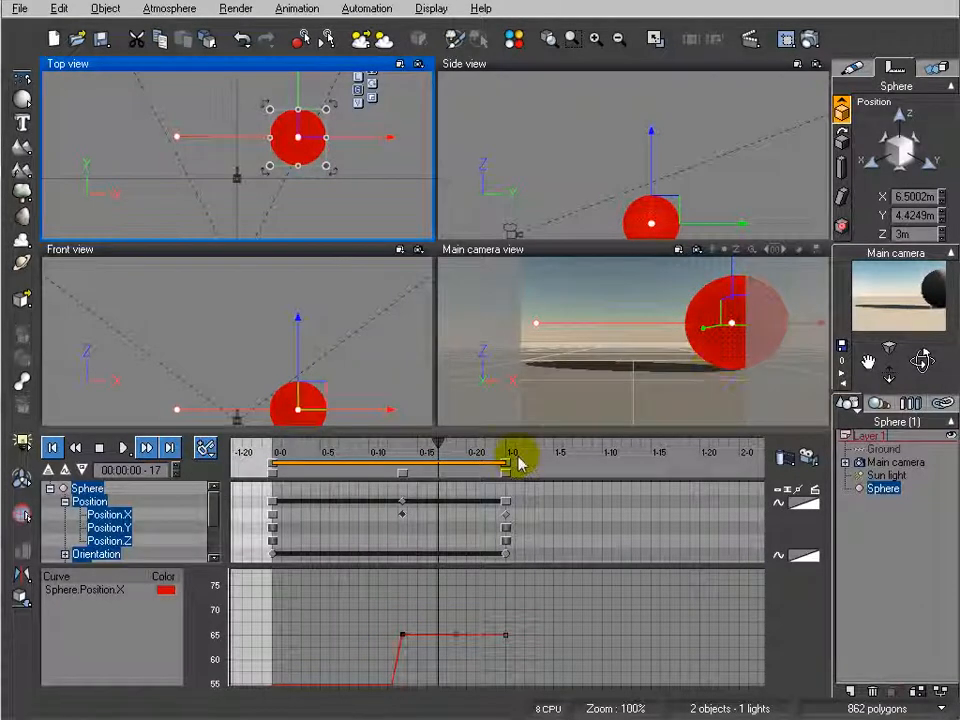
left_click_drag(438, 443, 512, 483)
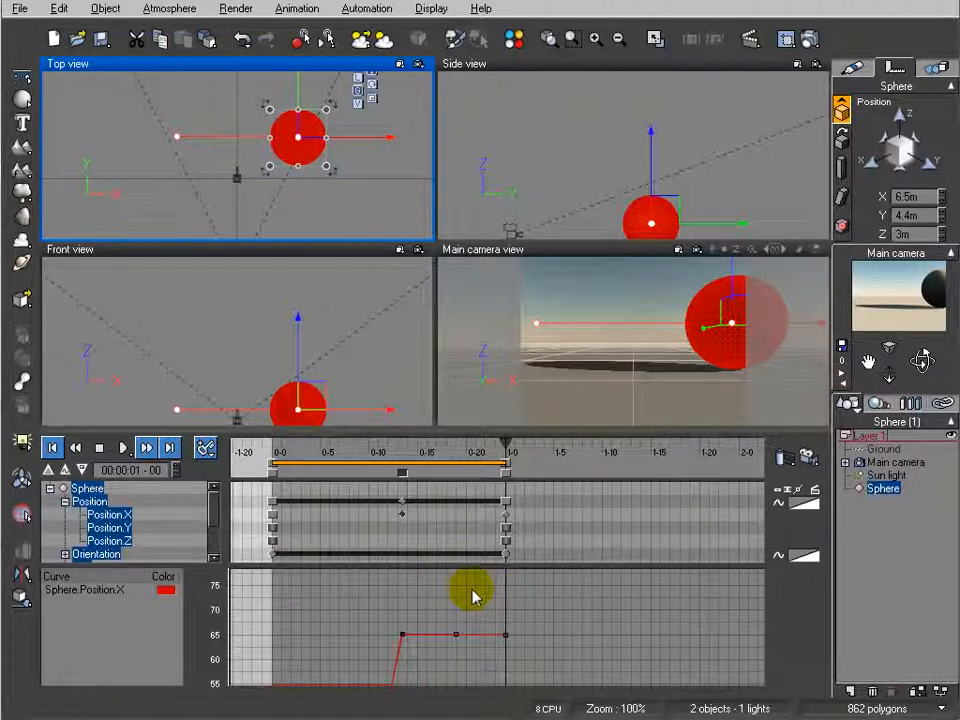
- Pull the middle Position.X keyframe's outgoing tangent upward so the curve overshoots between the middle and last keyframes
right_click_drag(459, 587, 479, 616, "ctrl")
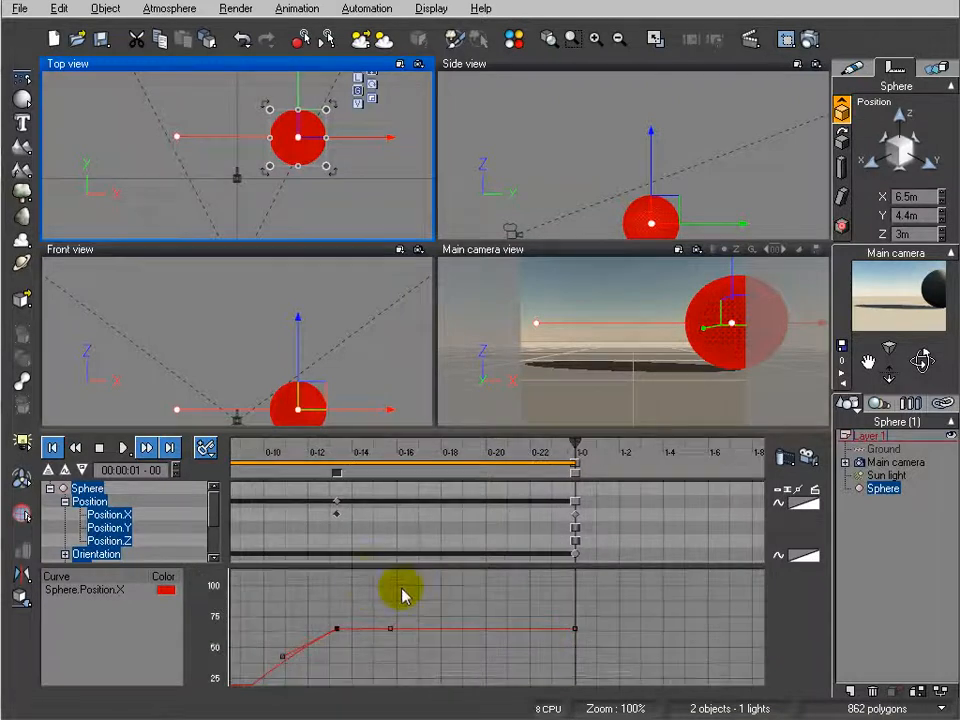
right_click_drag(407, 591, 525, 621, "ctrl")
mouse_move(448, 617)
right_mouse_down("ctrl")
mouse_move(531, 669)
mouse_move(450, 608)
right_mouse_up("ctrl")
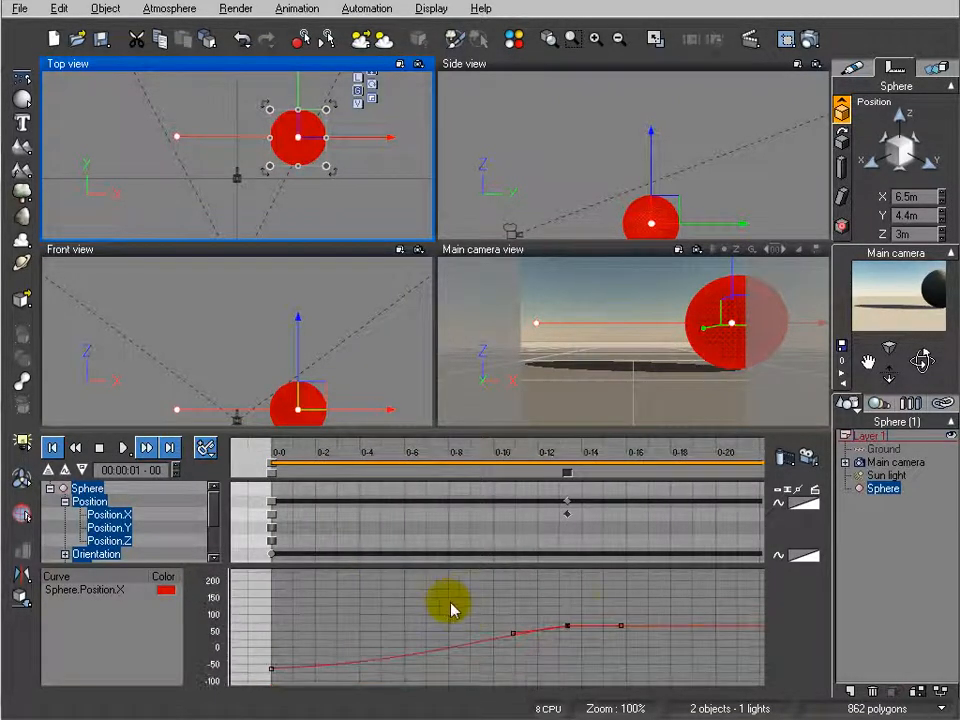
mouse_move(588, 614)
right_mouse_down("ctrl")
mouse_move(602, 602)
mouse_move(521, 600)
mouse_move(602, 600)
mouse_move(591, 606)
right_mouse_up("ctrl")
right_click_drag(655, 612, 306, 444, "ctrl")
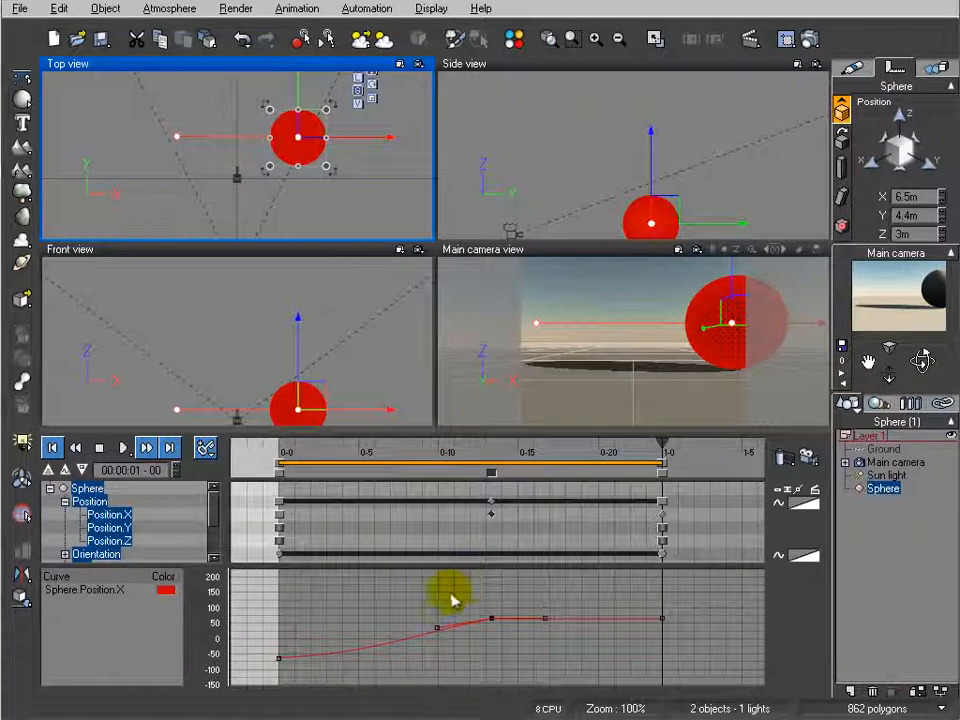
right_click_drag(440, 614, 446, 484, "ctrl")
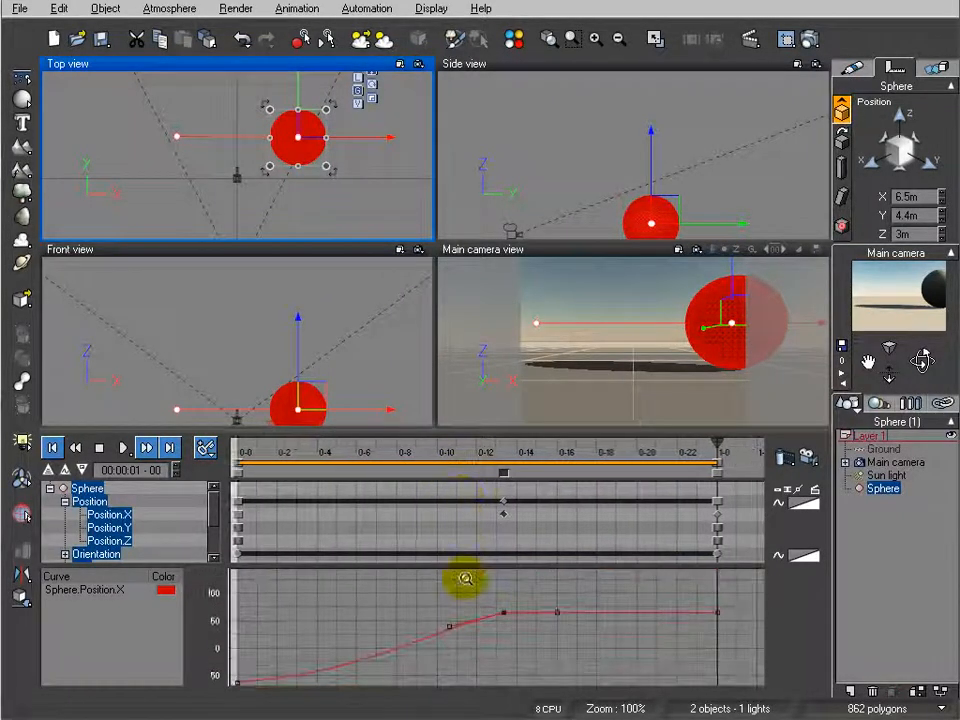
right_click_drag(467, 539, 466, 419, "ctrl")
right_click_drag(465, 520, 467, 476, "ctrl")
right_click_drag(561, 612, 493, 615, "ctrl")
right_click_drag(669, 636, 569, 625)
mouse_move(576, 597)
left_mouse_down()
mouse_move(561, 608)
mouse_move(579, 606)
mouse_move(537, 585)
mouse_move(568, 579)
left_mouse_up()
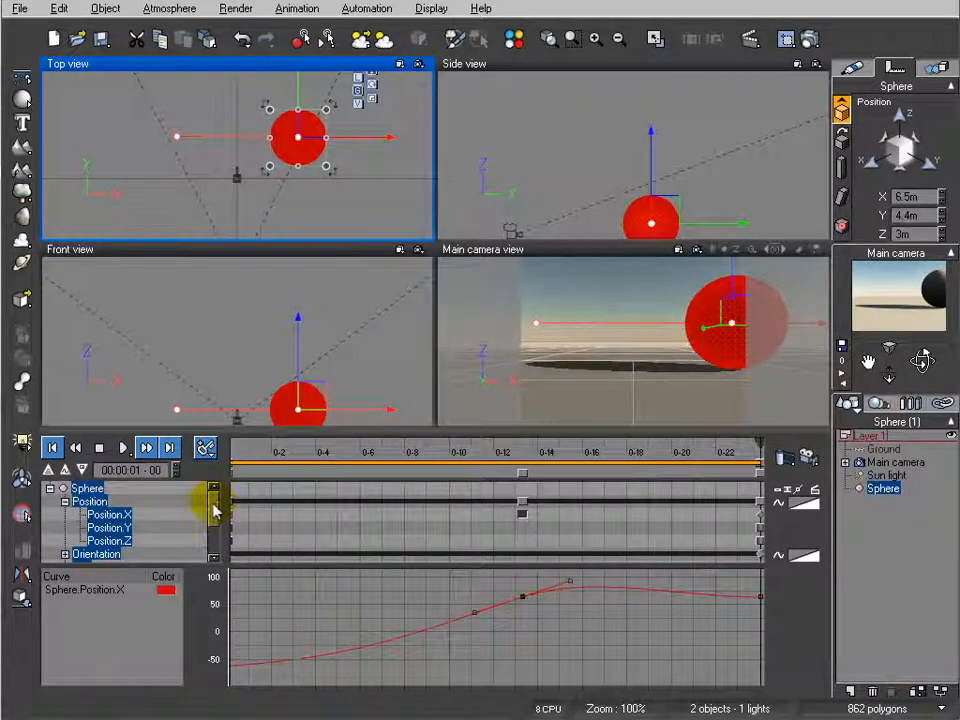
- Expand the sphere's Orientation track and switch its rotation to XYZ interpolation mode
left_click_drag(211, 512, 212, 525)
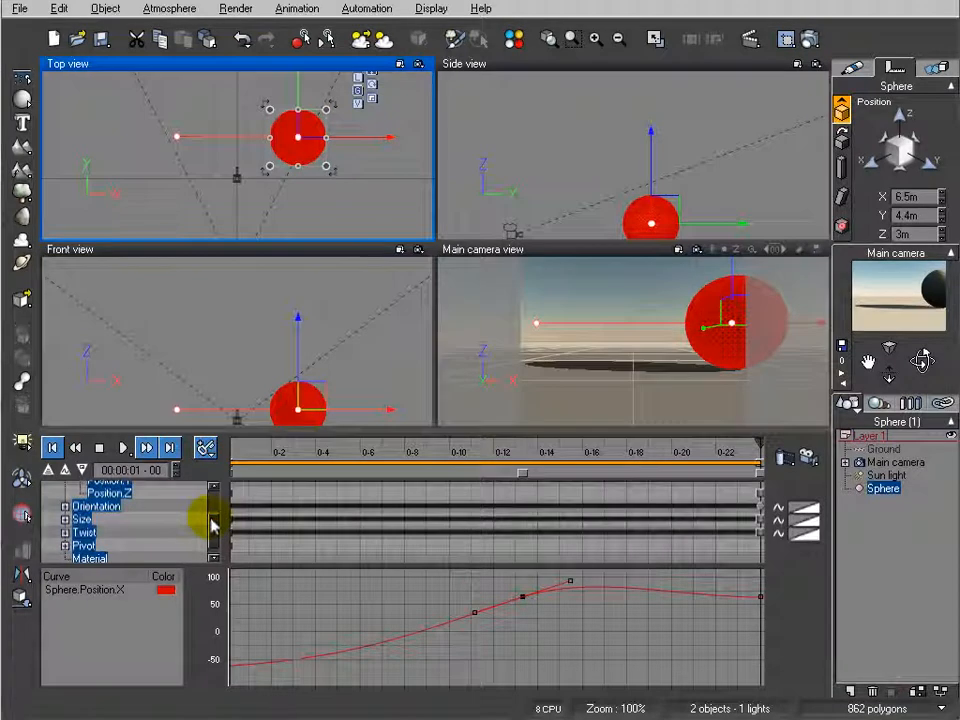
left_click(66, 507)
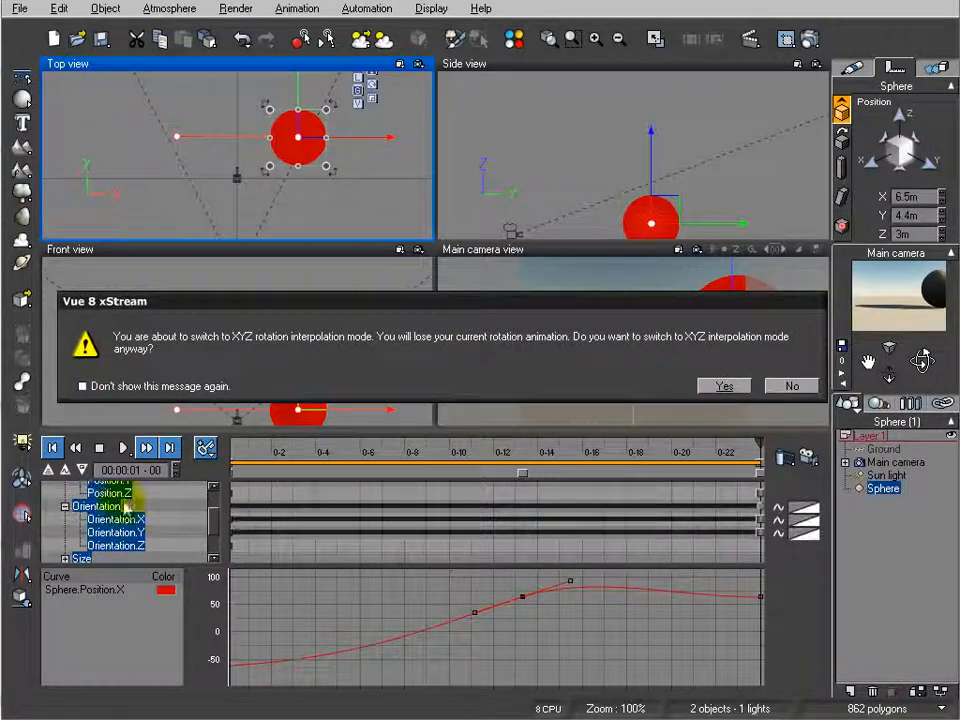
left_click(724, 386)
left_click(524, 598)
left_click(317, 640)
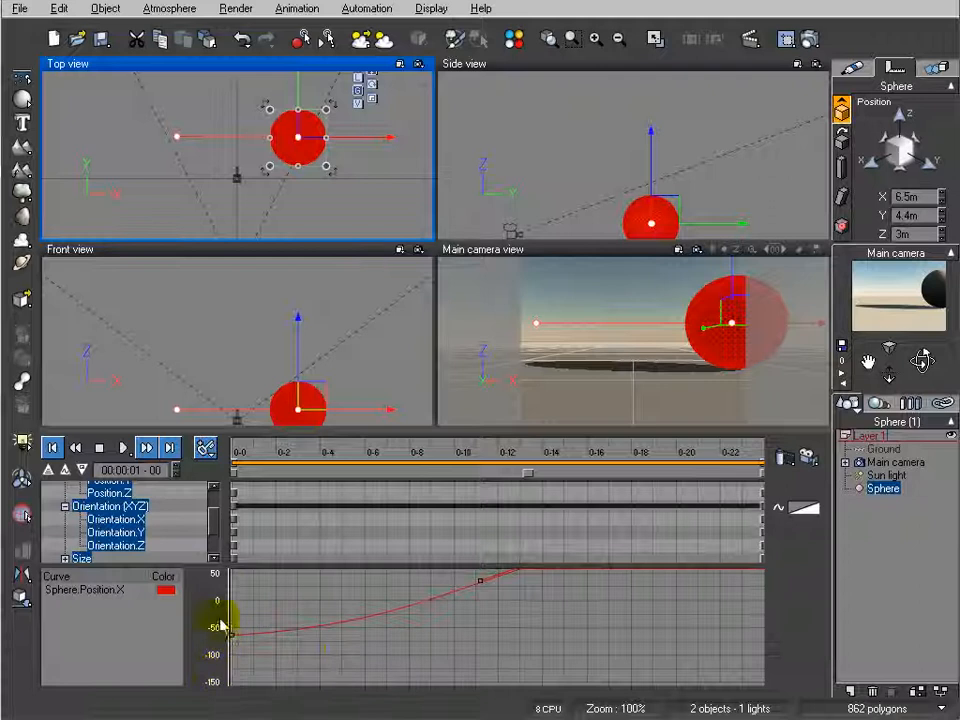
left_click_drag(216, 572, 281, 681)
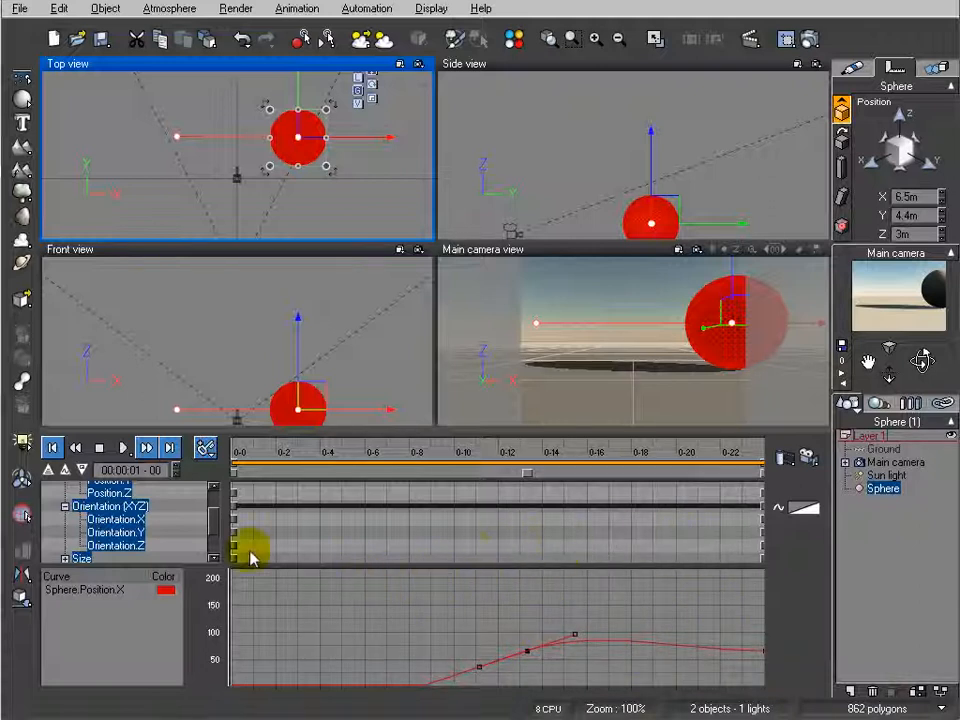
mouse_move(543, 581)
right_mouse_down()
mouse_move(546, 561)
mouse_move(428, 628)
mouse_move(512, 598)
mouse_move(473, 582)
mouse_move(475, 615)
mouse_move(520, 604)
mouse_move(506, 658)
mouse_move(546, 579)
right_mouse_up()
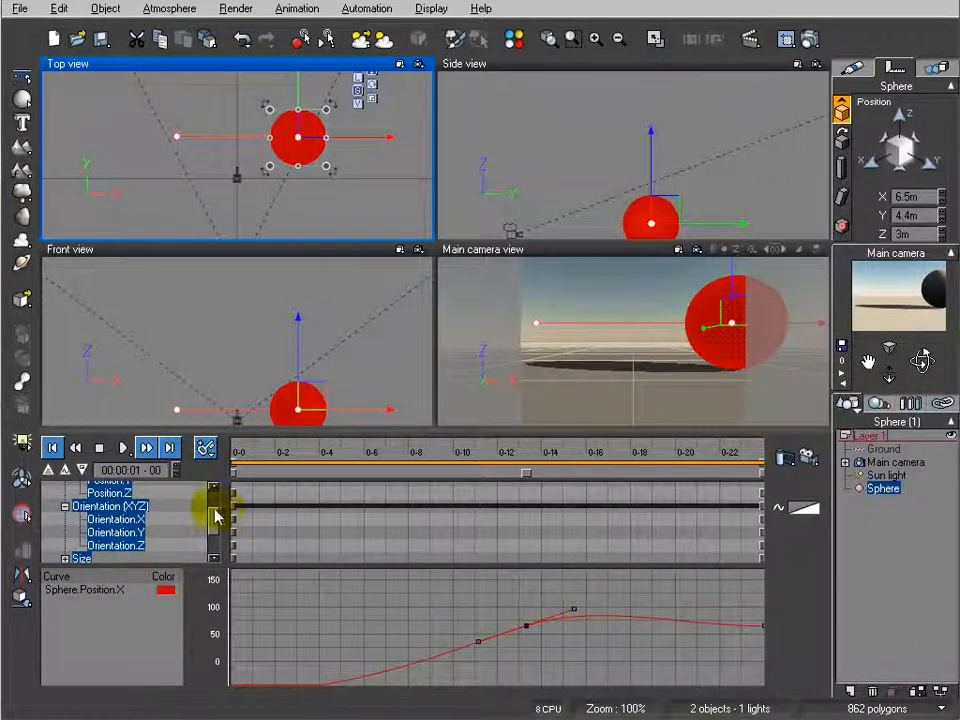
- Expand the sphere's Size track and look through the remaining Twist, Pivot and Material tracks
scroll(214, 508, "down", 1)
left_click(64, 521)
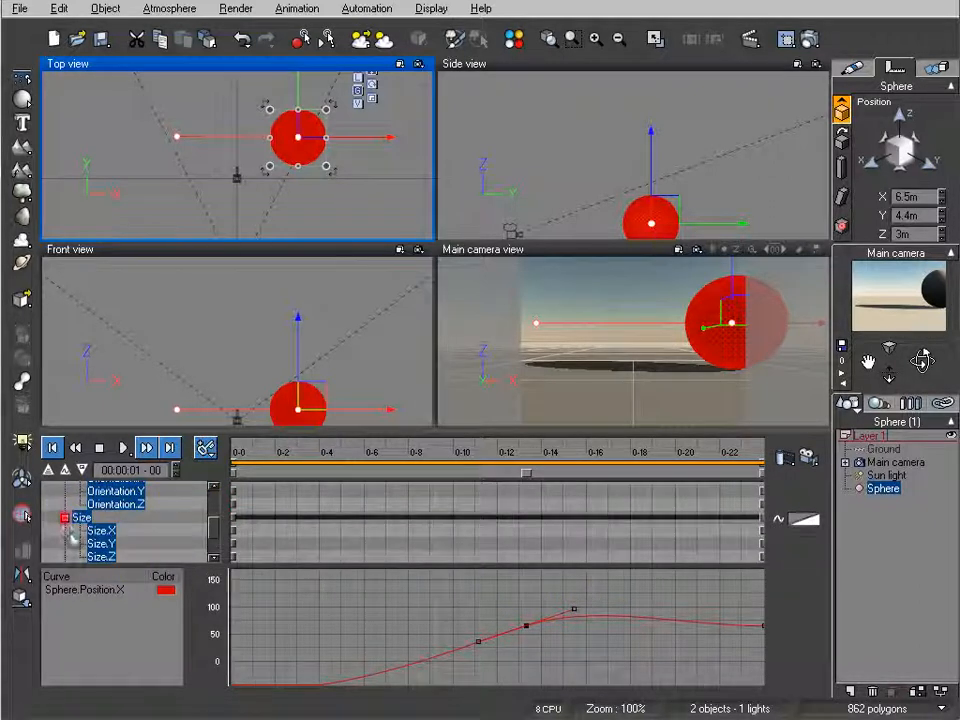
left_click_drag(216, 530, 214, 549)
left_click(91, 530)
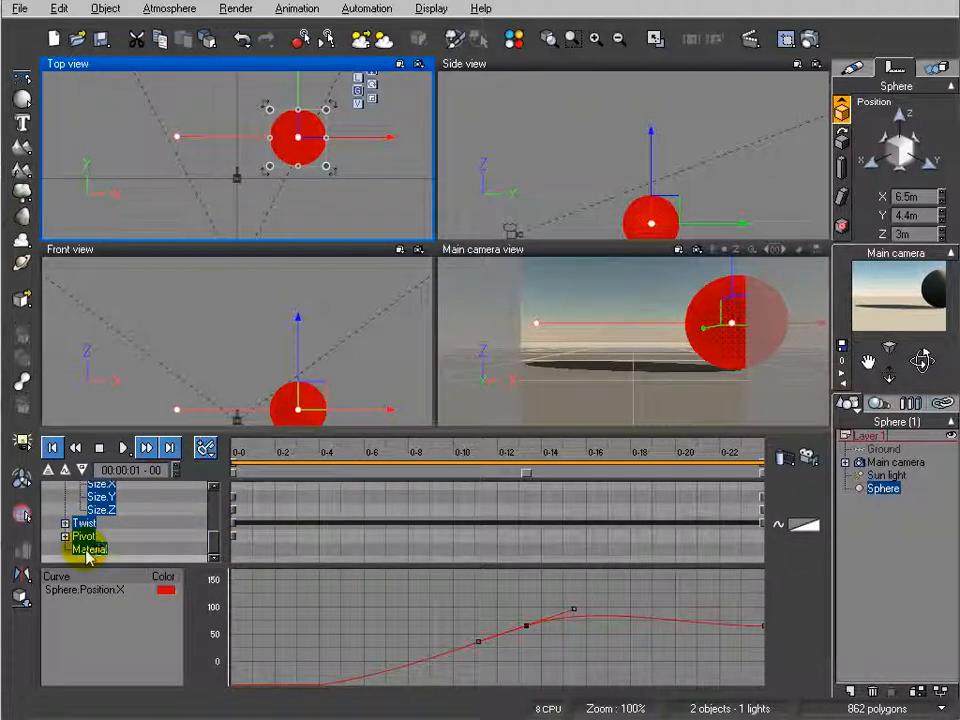
left_click(88, 550, "shift")
left_click_drag(216, 545, 214, 493)
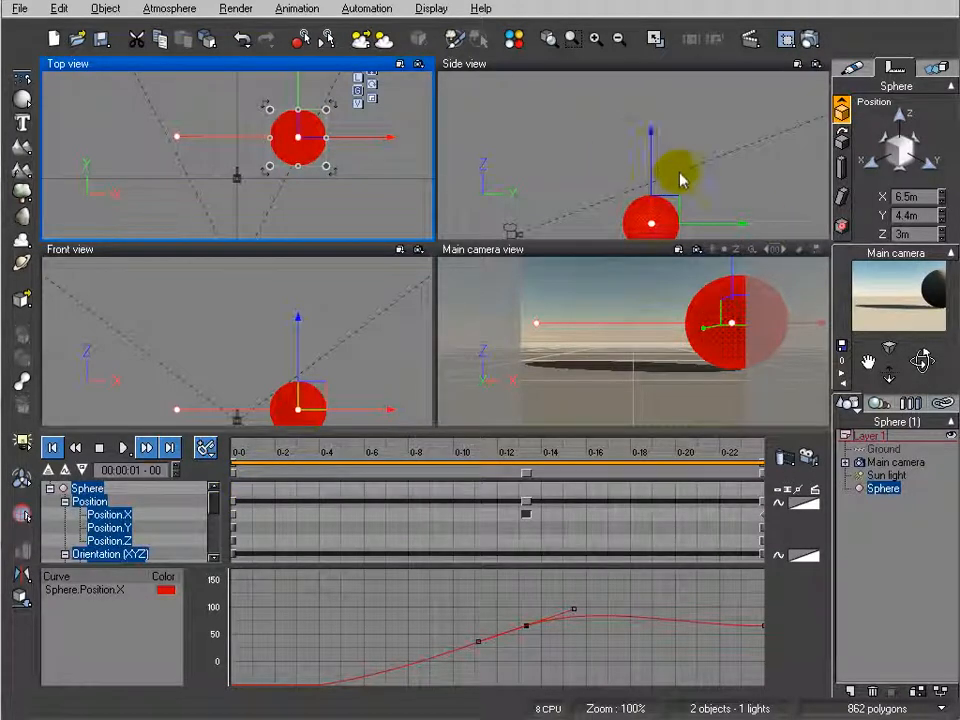
- Return the timeline to frame 0 and add a quadratic light at about X 3.8 m, Y 10.5 m, Z 5.8 m
left_click(720, 178)
left_click(540, 142)
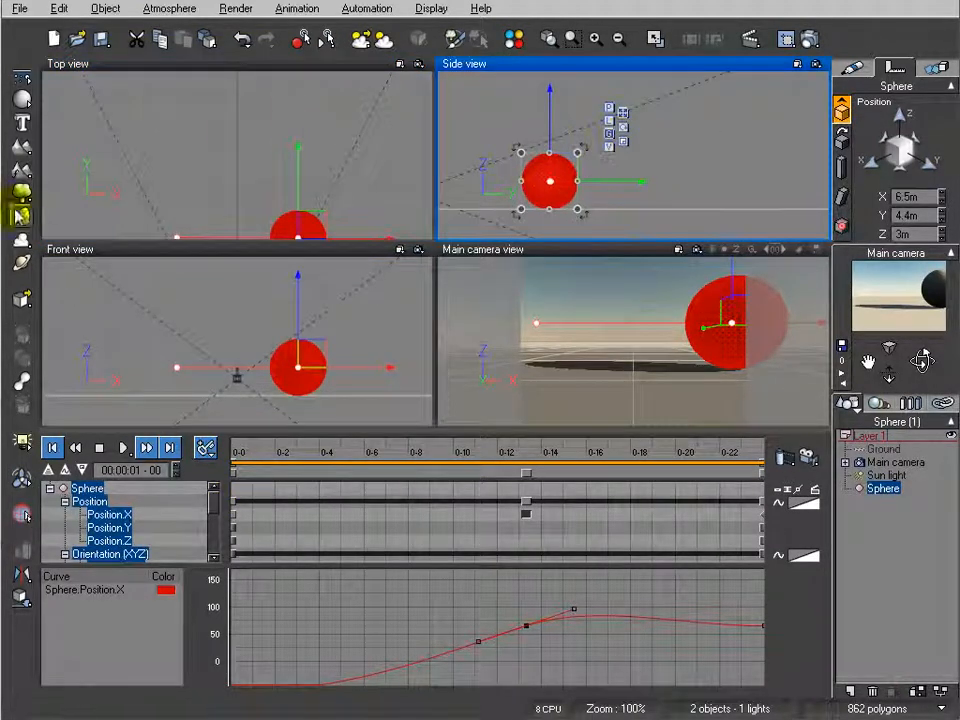
left_click(53, 447)
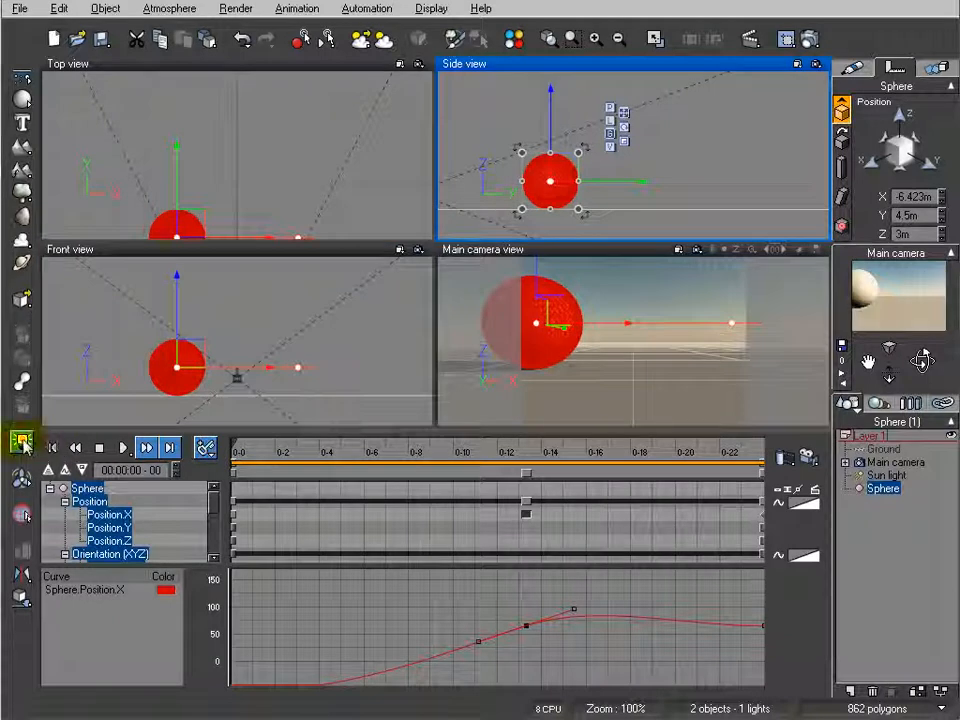
left_click(25, 446)
left_click_drag(250, 141, 286, 168)
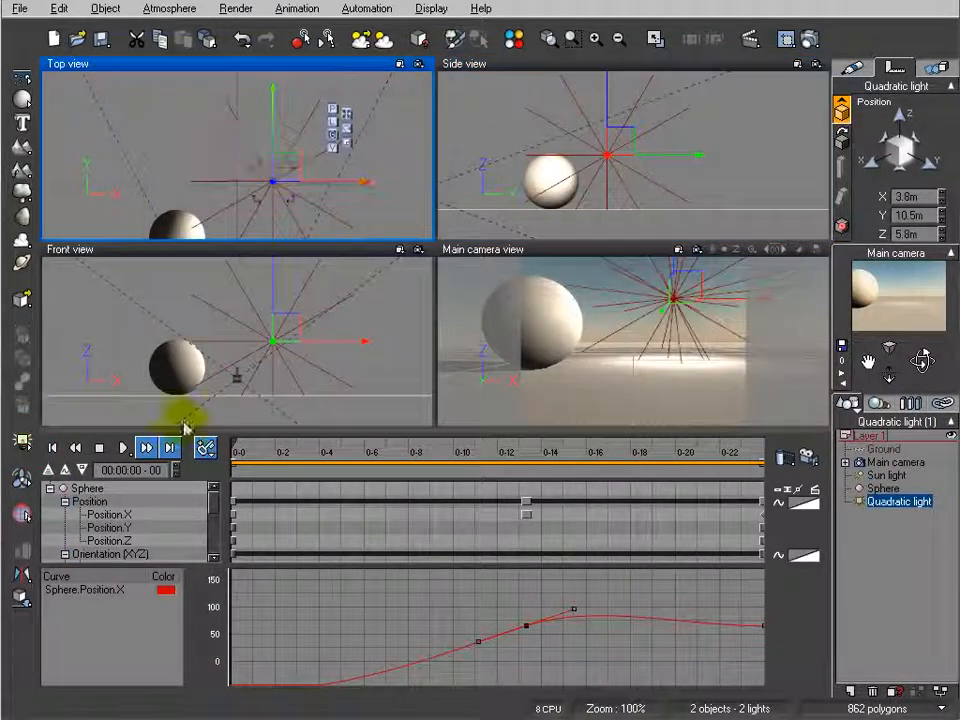
- Collapse the sphere's tracks, add a keyframe to all properties of the quadratic light and turn on Auto-Keyframing
left_click(50, 489)
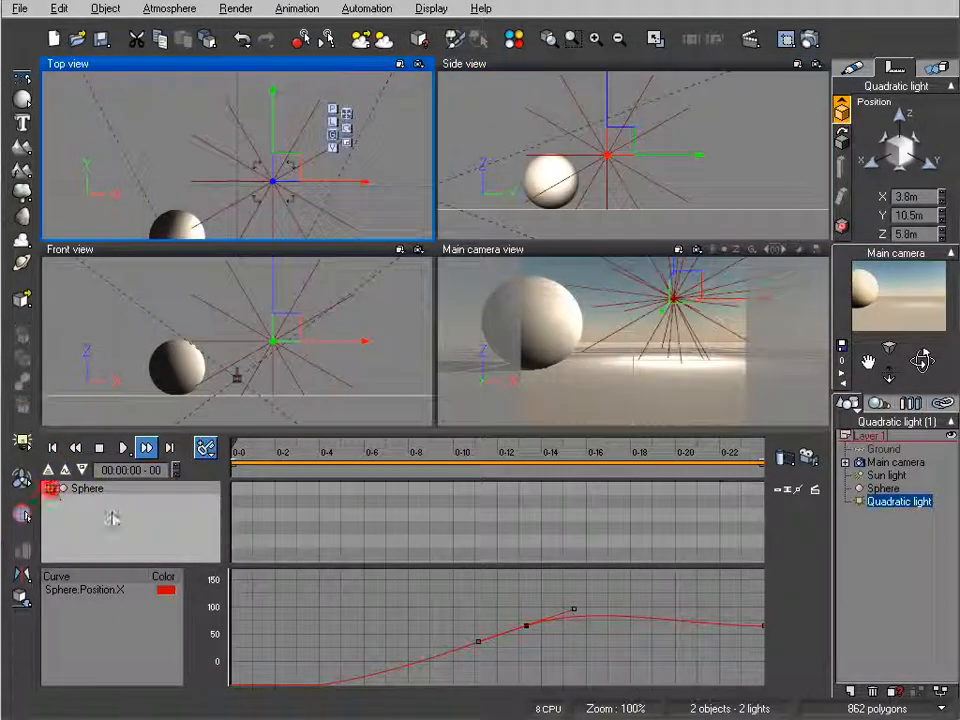
left_click(205, 448)
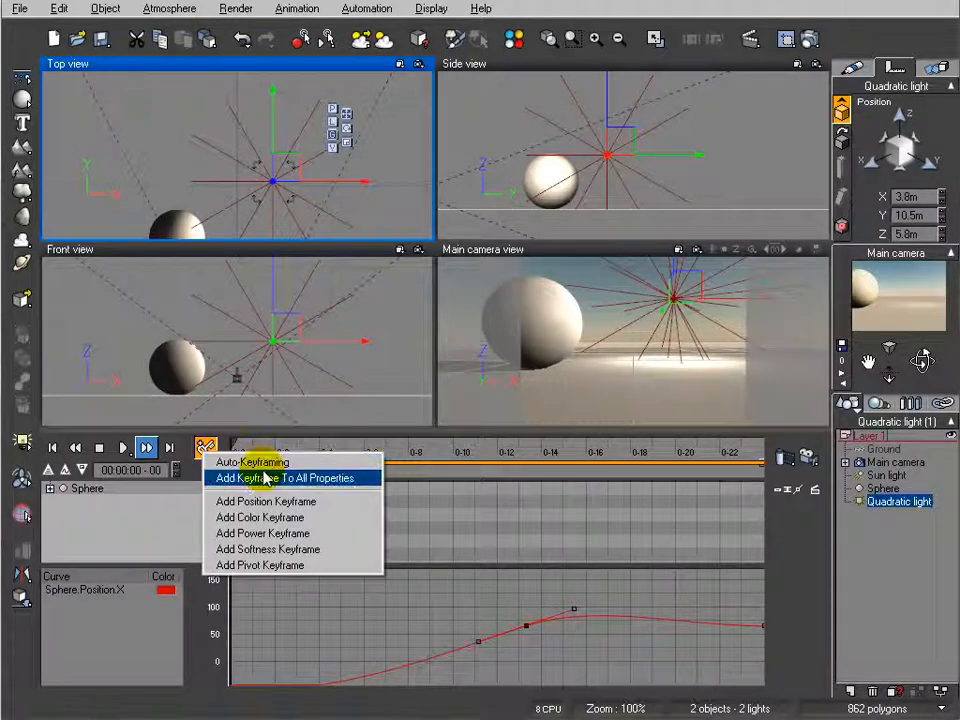
left_click(265, 478)
left_click(206, 448)
left_click(236, 462)
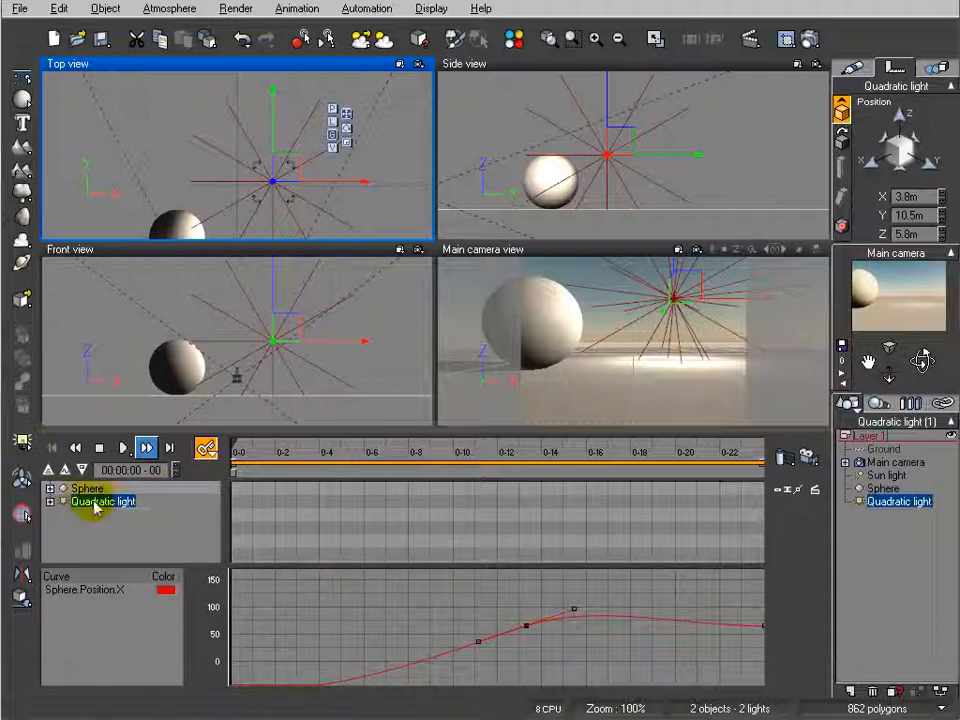
- Expand the quadratic light's tracks and view its Power curve from the start of the animation
left_click(50, 501)
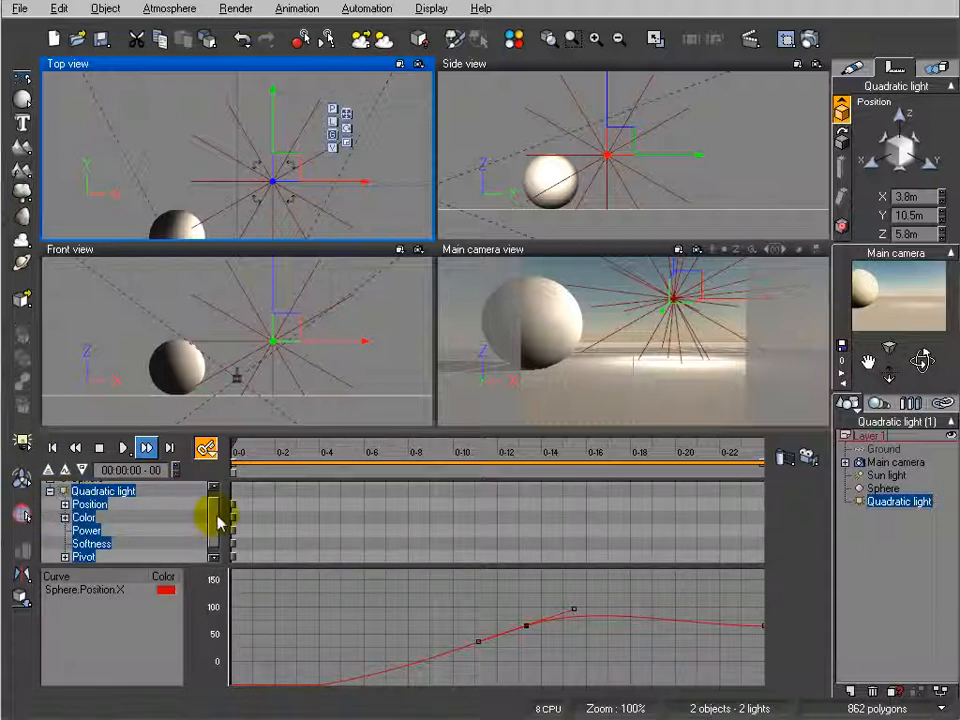
left_click(86, 524)
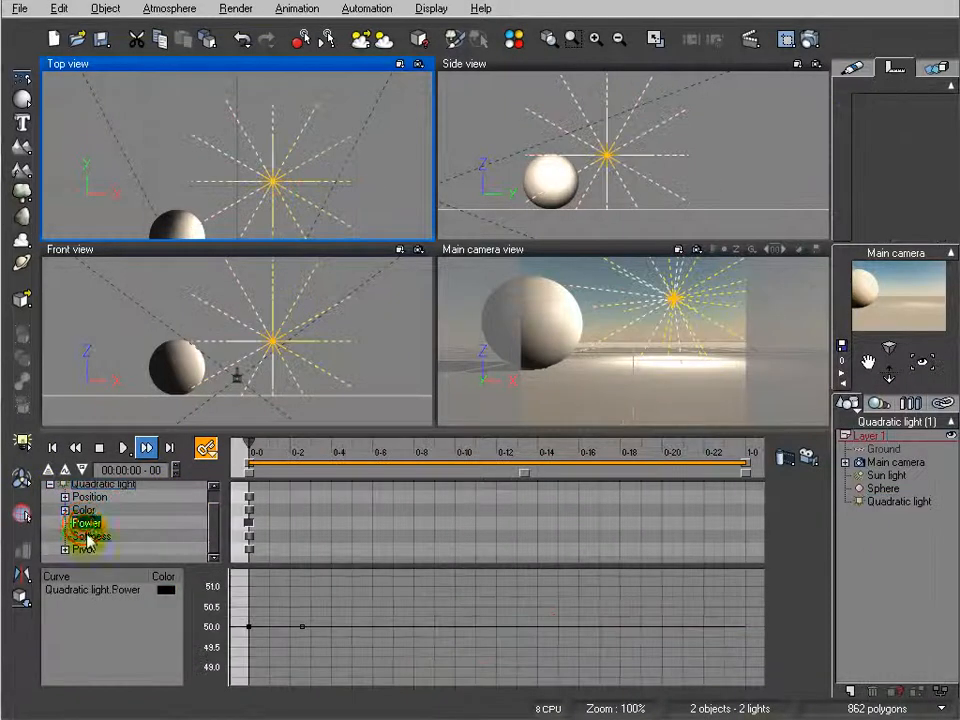
left_click(88, 537)
left_click(87, 524)
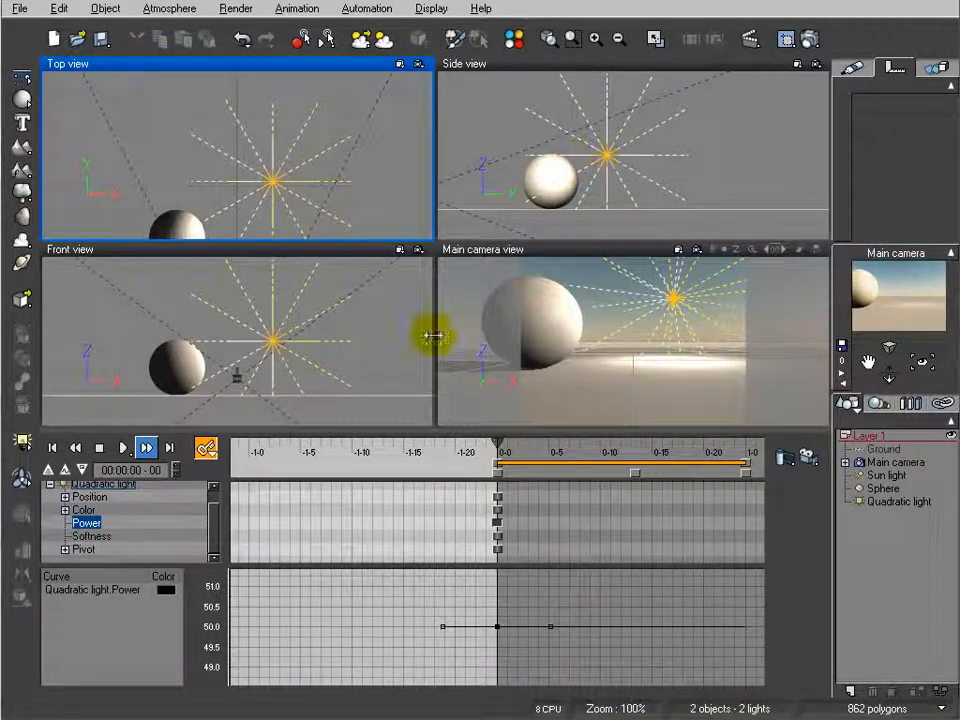
left_click_drag(489, 454, 332, 499)
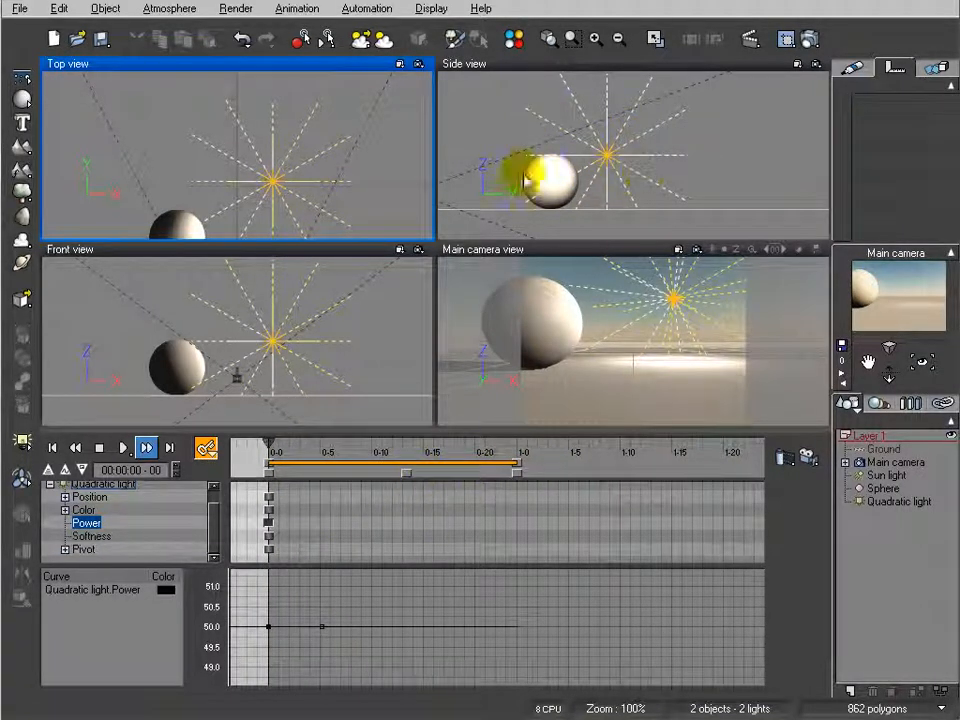
- Move the sphere to about X -4.9 m, Y 13.8 m and convert it to an area light
left_click(174, 220)
left_click_drag(185, 207, 194, 145)
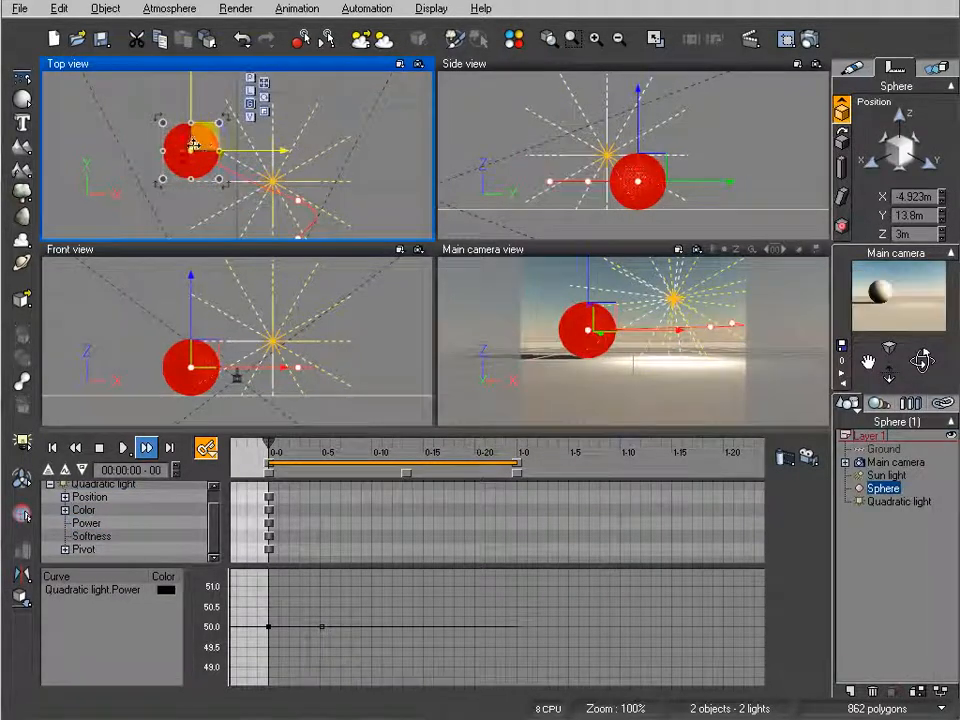
right_click(880, 486)
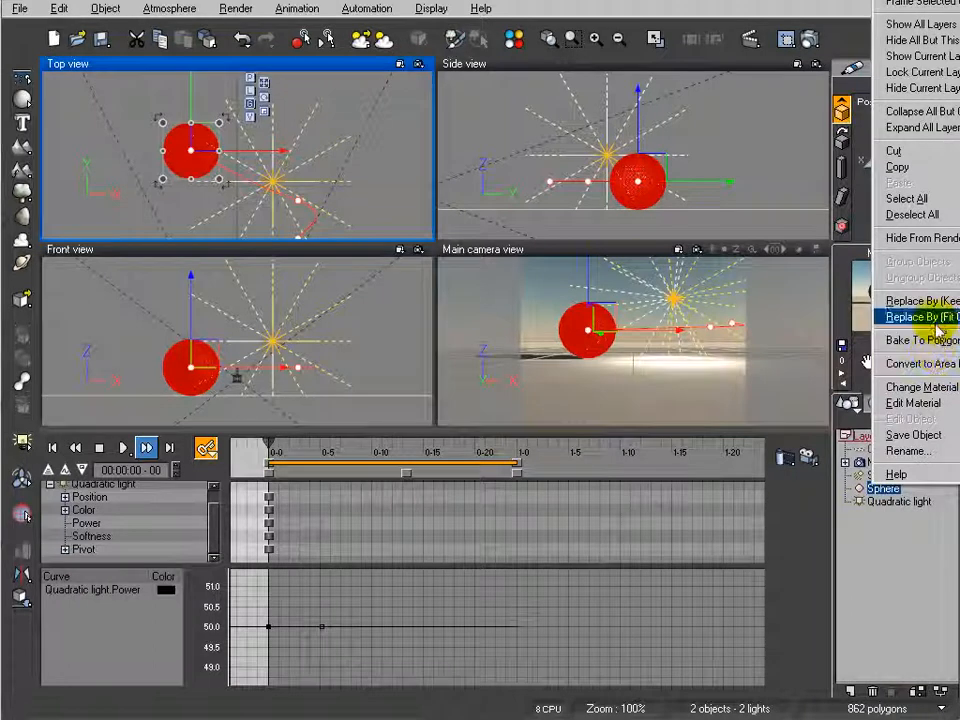
left_click(924, 363)
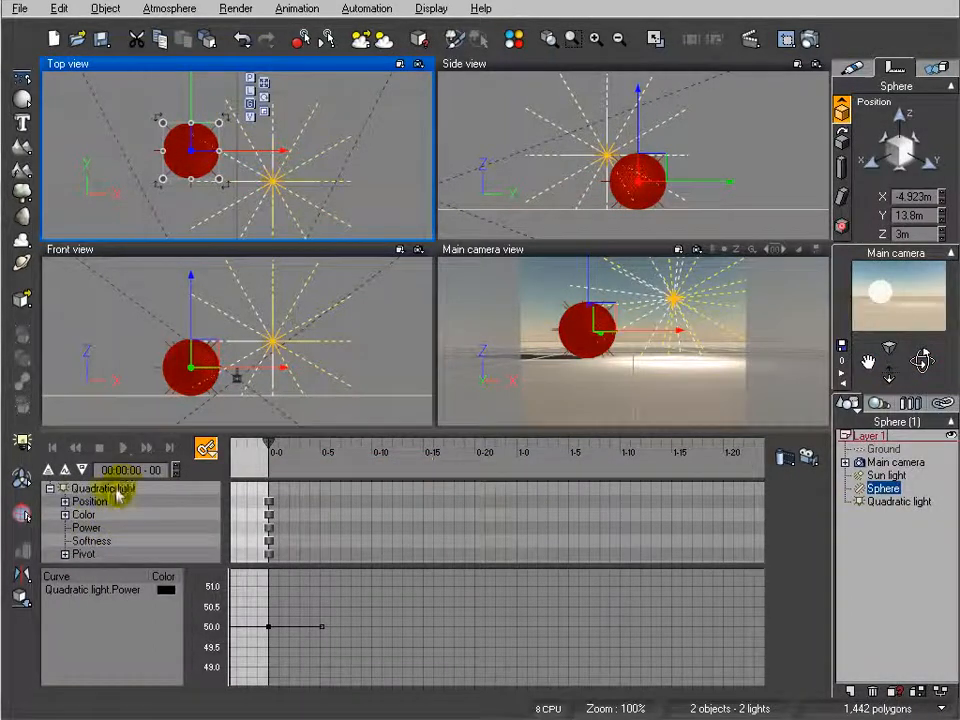
- Move the sphere area light to about X -7.5 m, Y 12.6 m and add a keyframe to all its properties
left_click(120, 490)
left_click(50, 488)
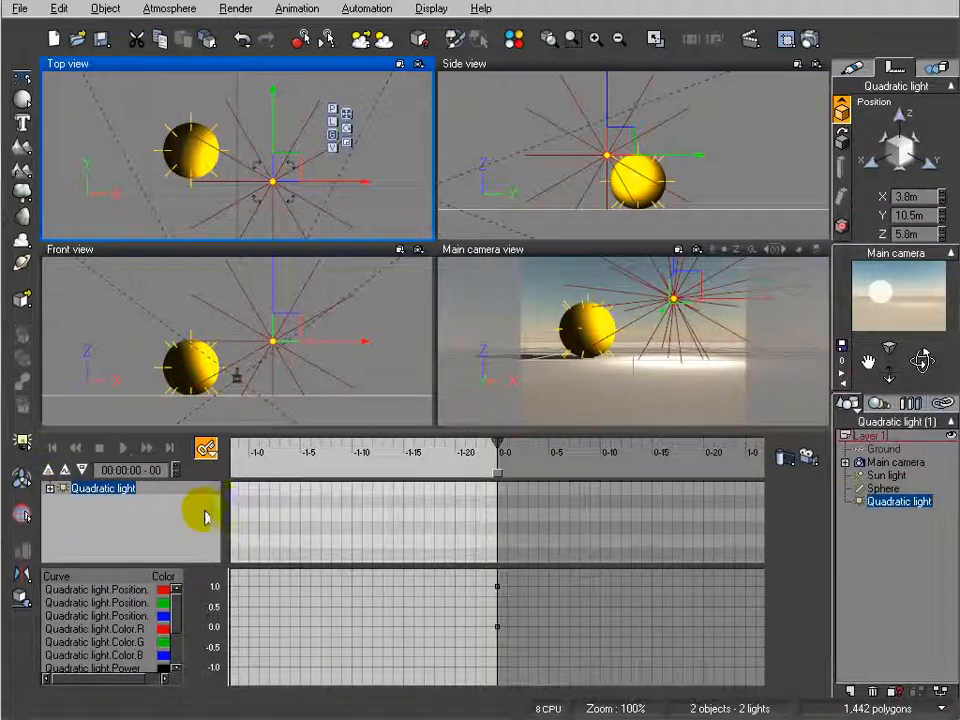
left_click(195, 150)
left_click_drag(195, 150, 181, 160)
left_click(205, 450)
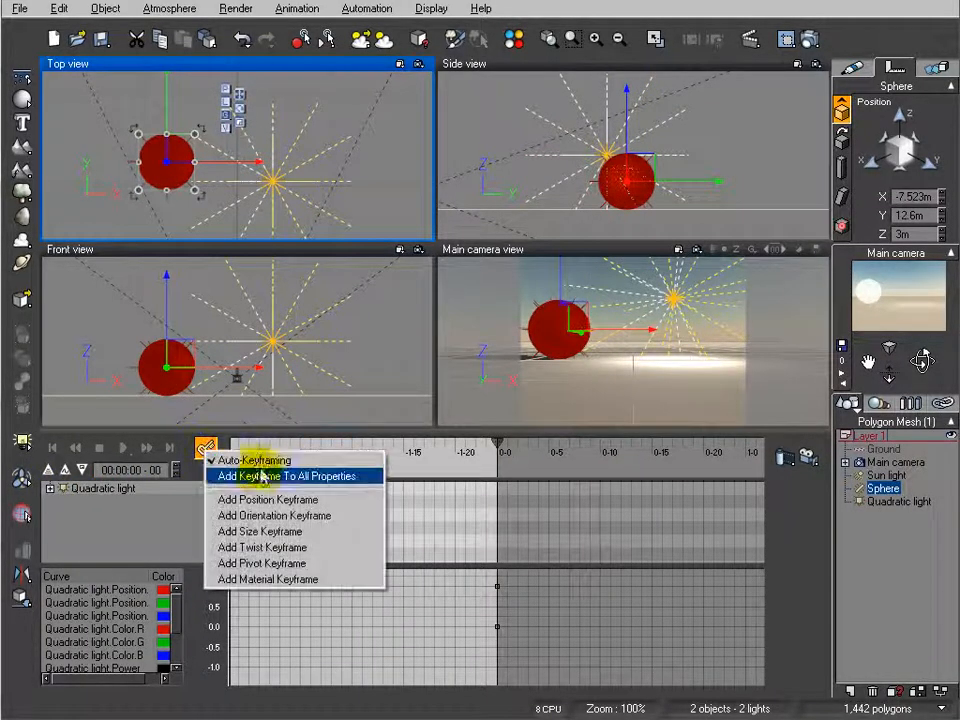
left_click(242, 476)
- Examine the area light's animation tracks from Position to Material and show its color and power settings
left_click(51, 488)
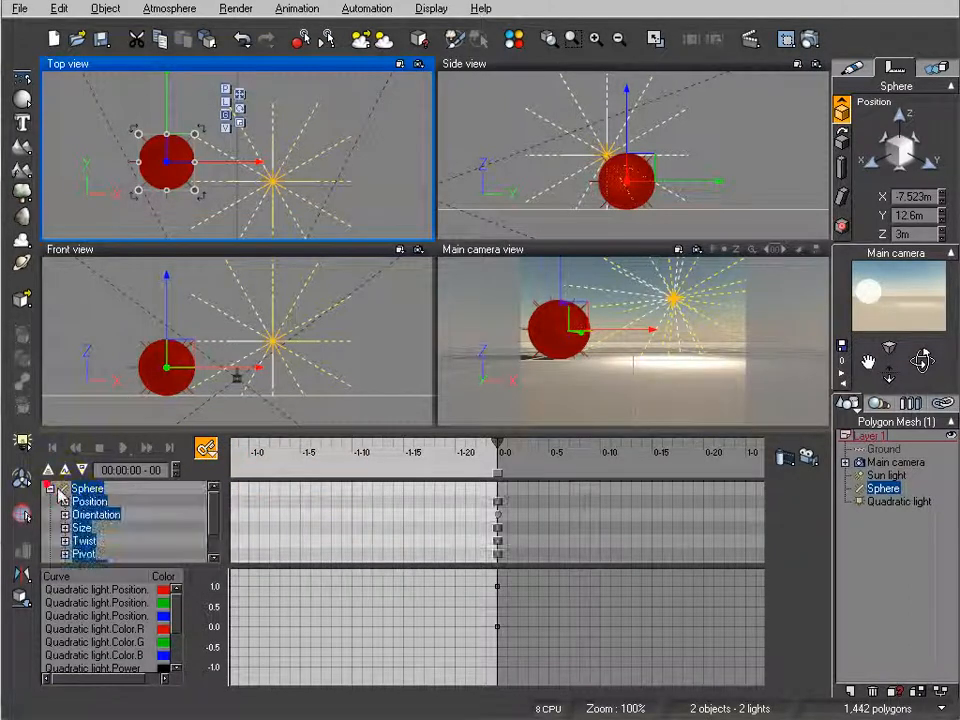
scroll(214, 494, "down", 1)
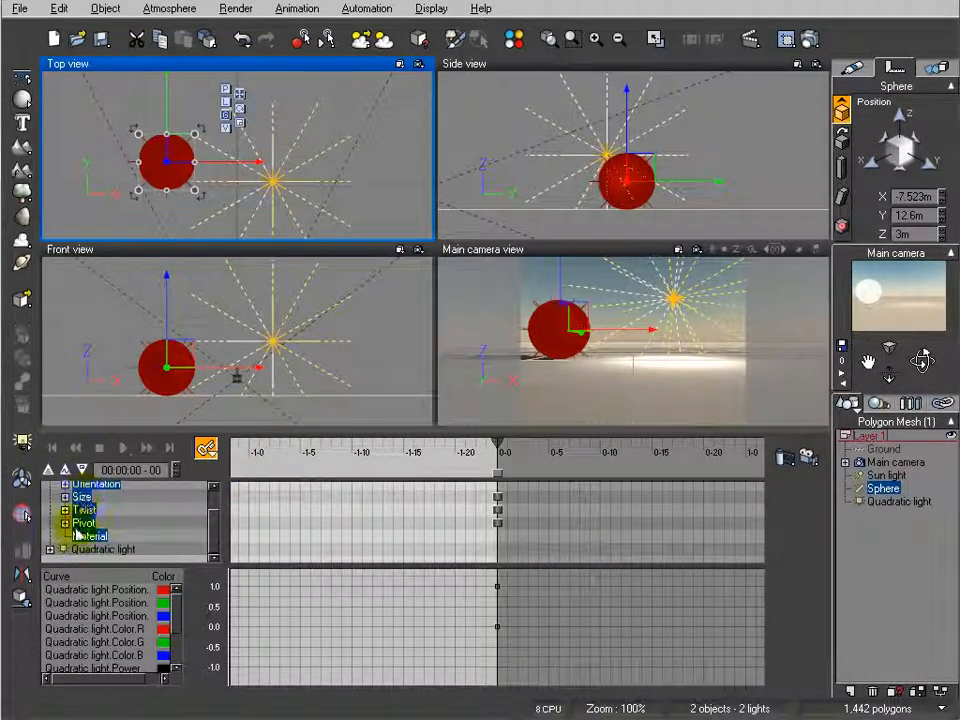
left_click(215, 505)
left_click_drag(218, 537, 214, 497)
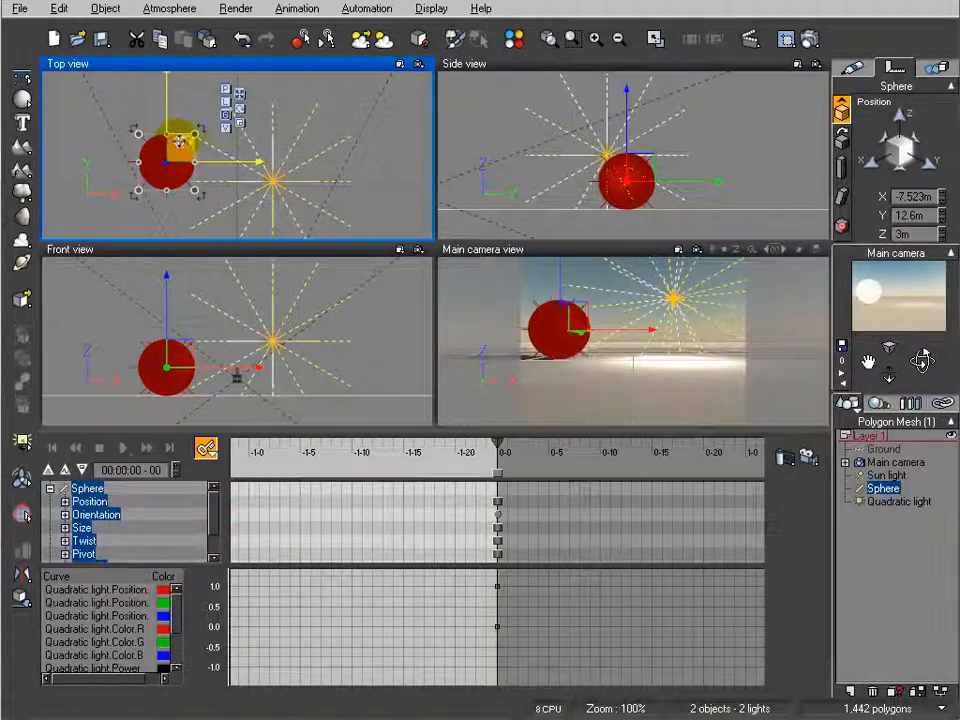
left_click(868, 66)
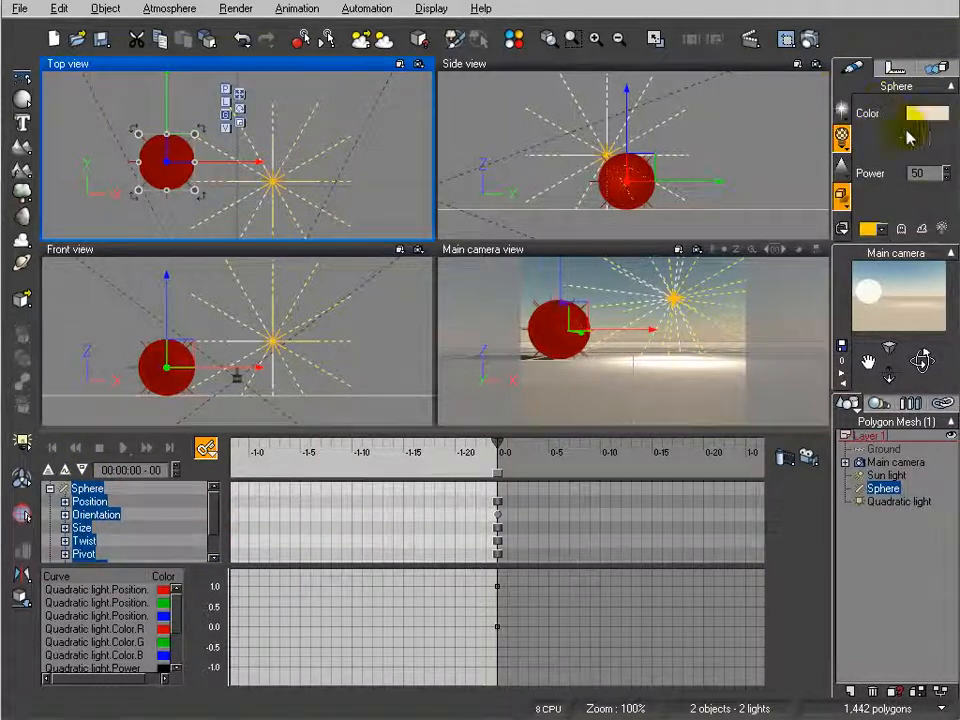
- Move the sphere area light level with the quadratic light in the top view and select the quadratic light
left_click_drag(181, 149, 203, 177)
left_click(284, 188)
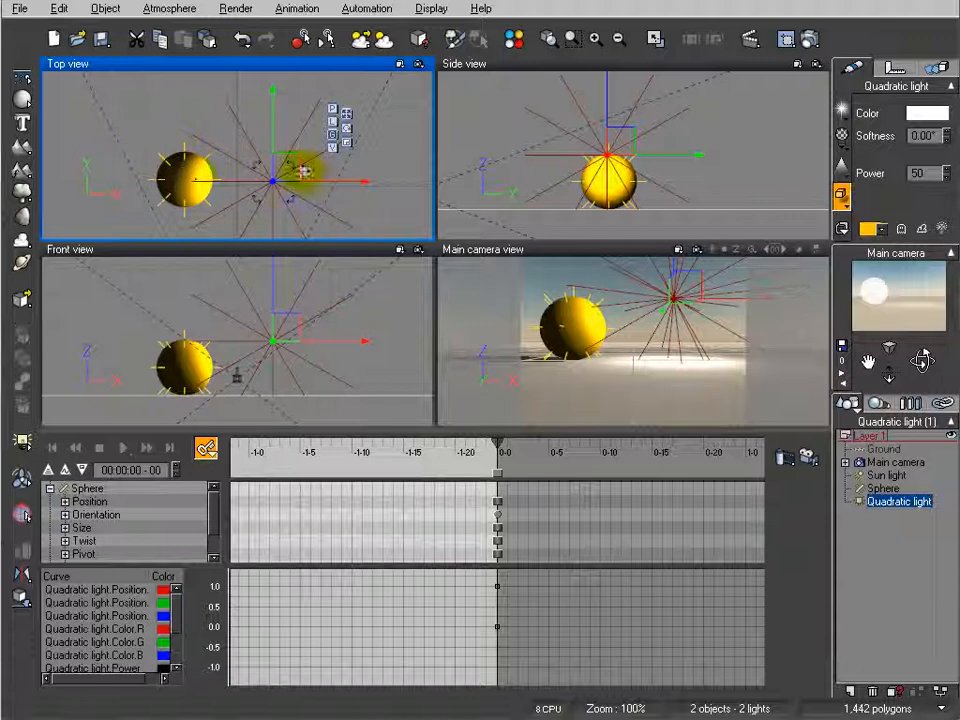
- Delete the sphere area light and the quadratic light from the scene
left_click(186, 181)
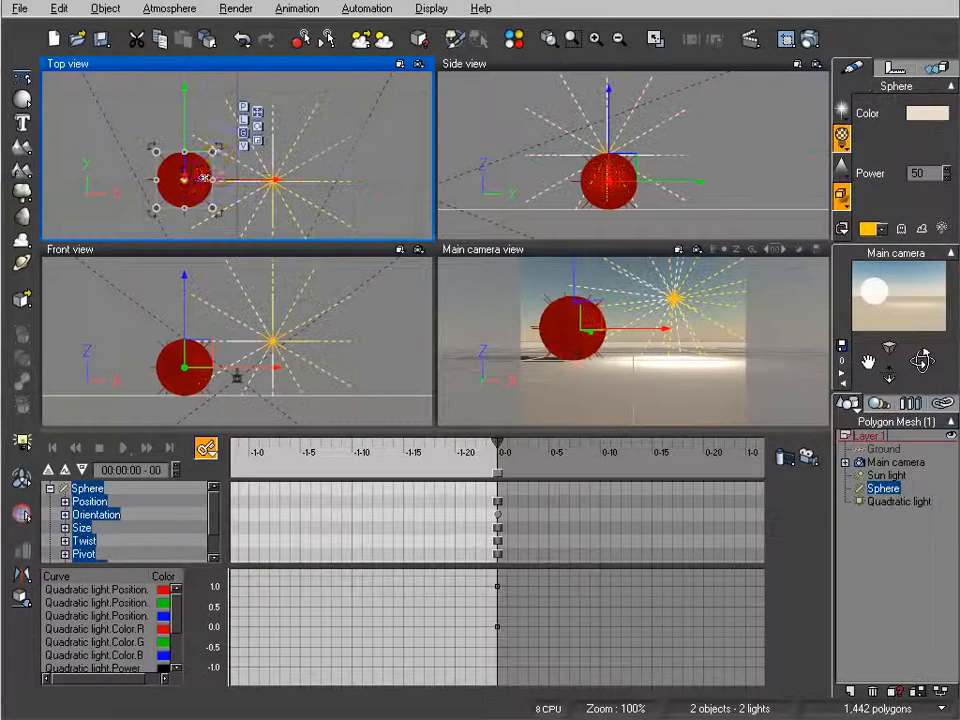
left_click_drag(196, 167, 200, 175)
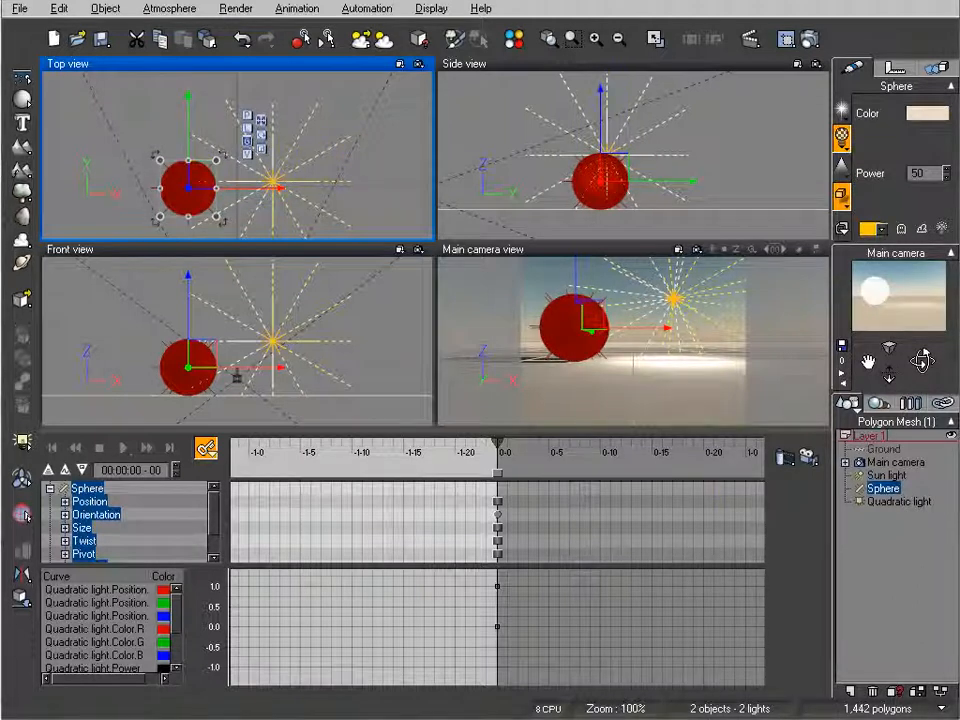
double_click(887, 492)
left_click(889, 514)
key("Delete")
double_click(880, 490)
key("Delete")
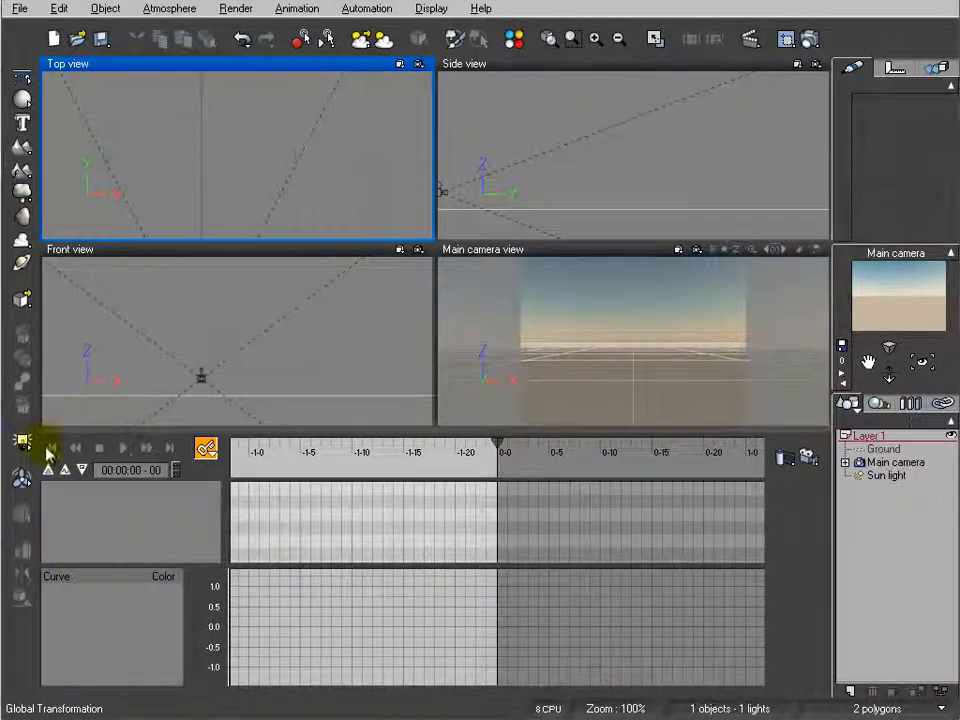
- Create a cube and stretch it along X in the top view to about three times its depth
left_click(277, 128)
left_click_drag(21, 100, 93, 108)
left_click_drag(253, 141, 360, 122)
left_click_drag(283, 111, 261, 107)
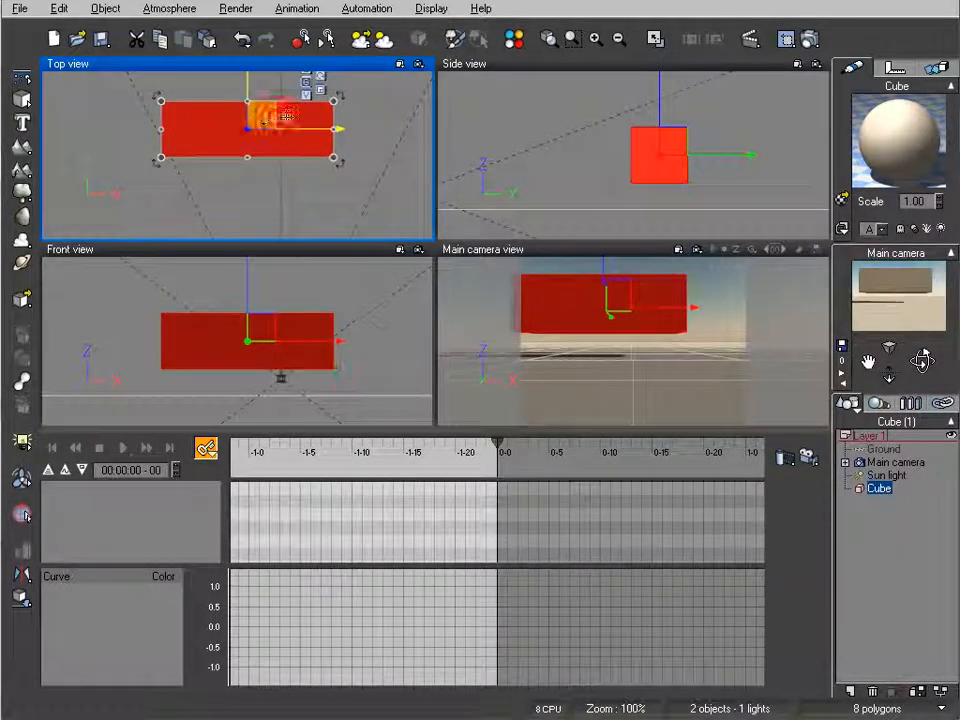
- Flatten the cube into a thin horizontal slab and center it in front of the camera, nearer to it
left_click(670, 127)
left_click_drag(668, 128, 671, 157)
left_click(275, 118)
left_click_drag(275, 118, 289, 128)
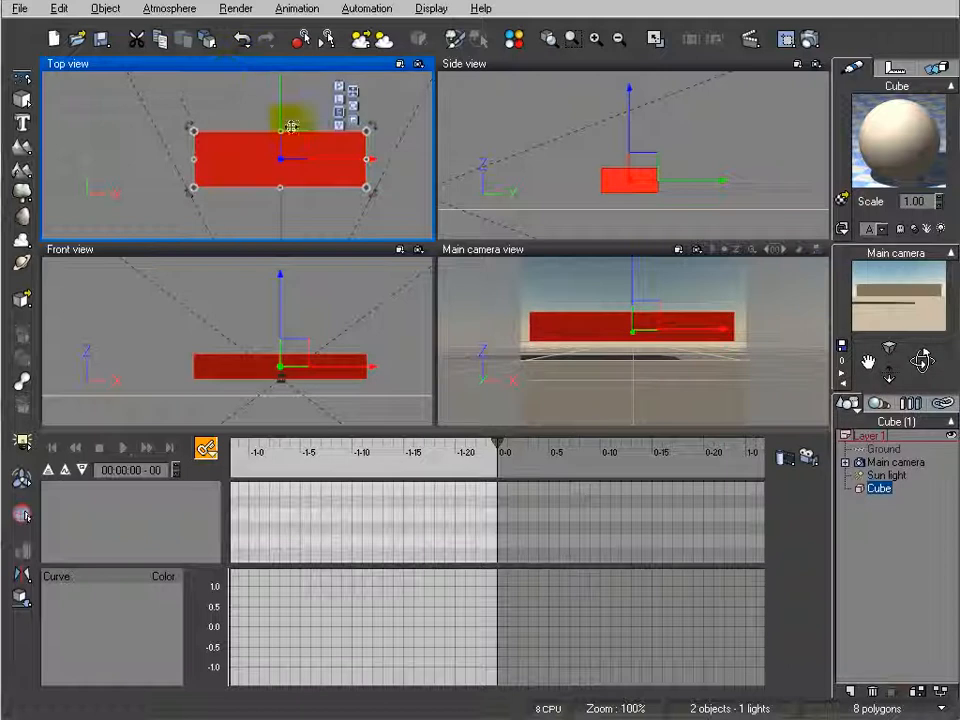
left_click(638, 184)
left_click_drag(629, 194, 629, 179)
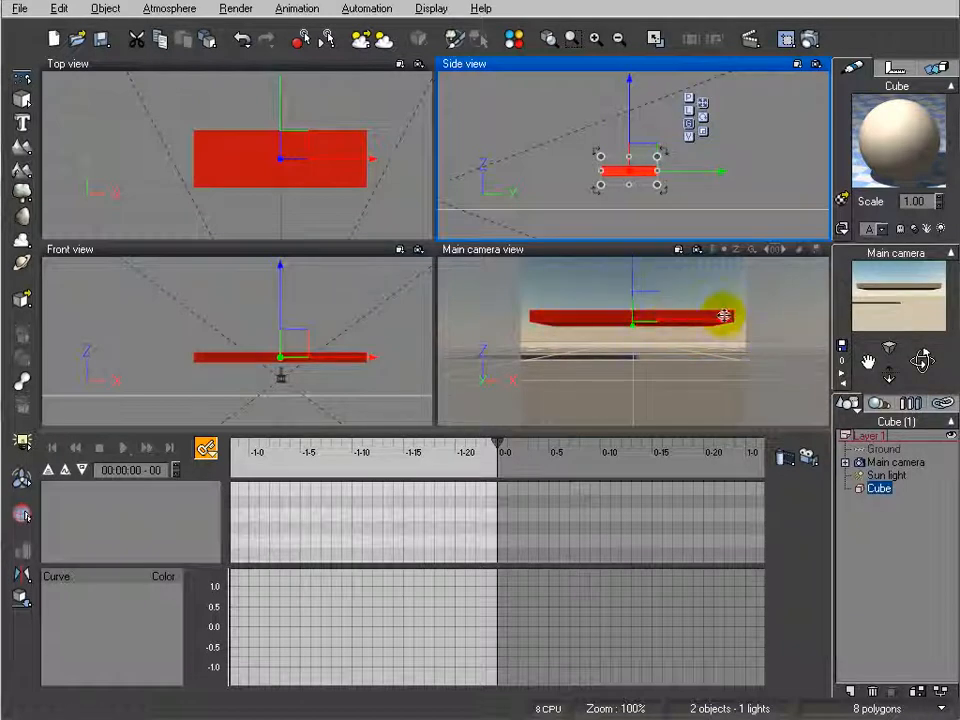
- Keyframe all the cube's properties at time 0 and move it away from the camera along Y at 1 second
left_click(315, 152)
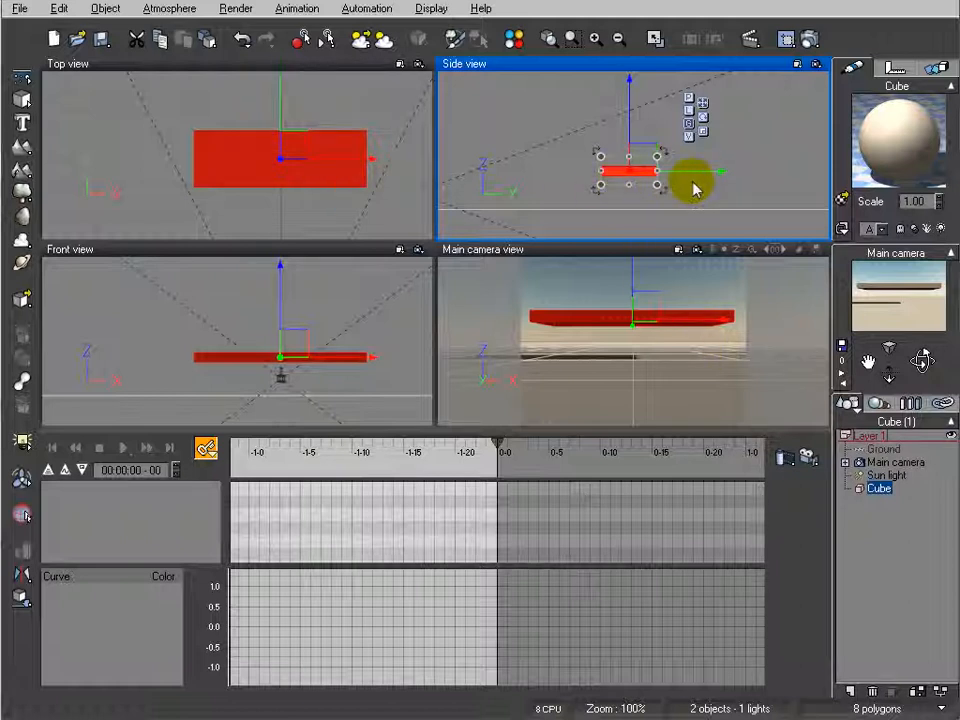
left_click(206, 449)
left_click(280, 469)
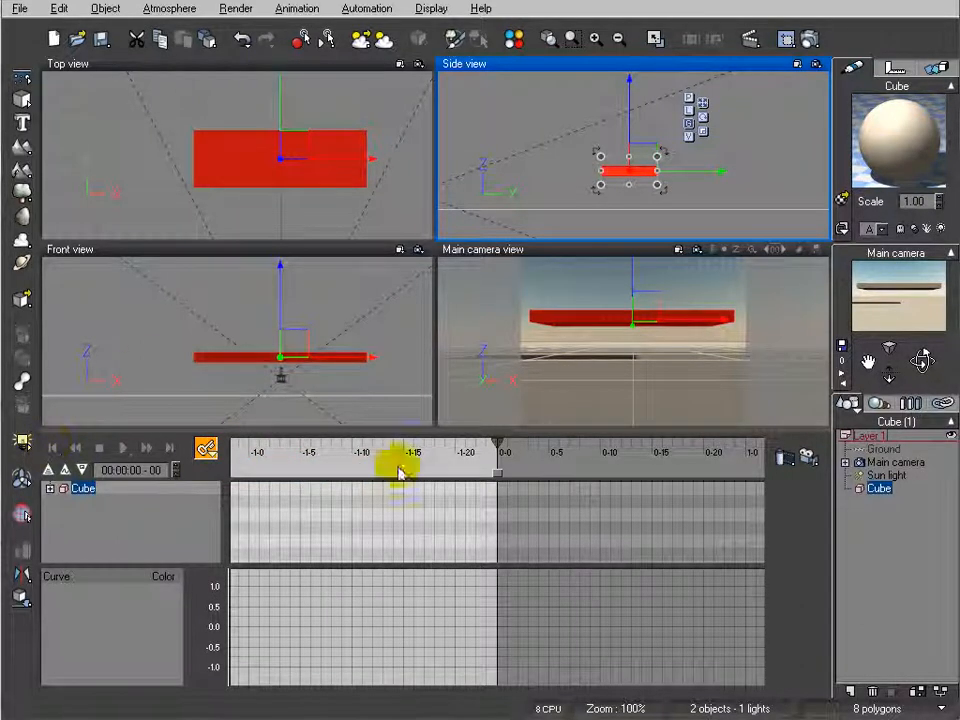
left_click_drag(516, 462, 349, 471)
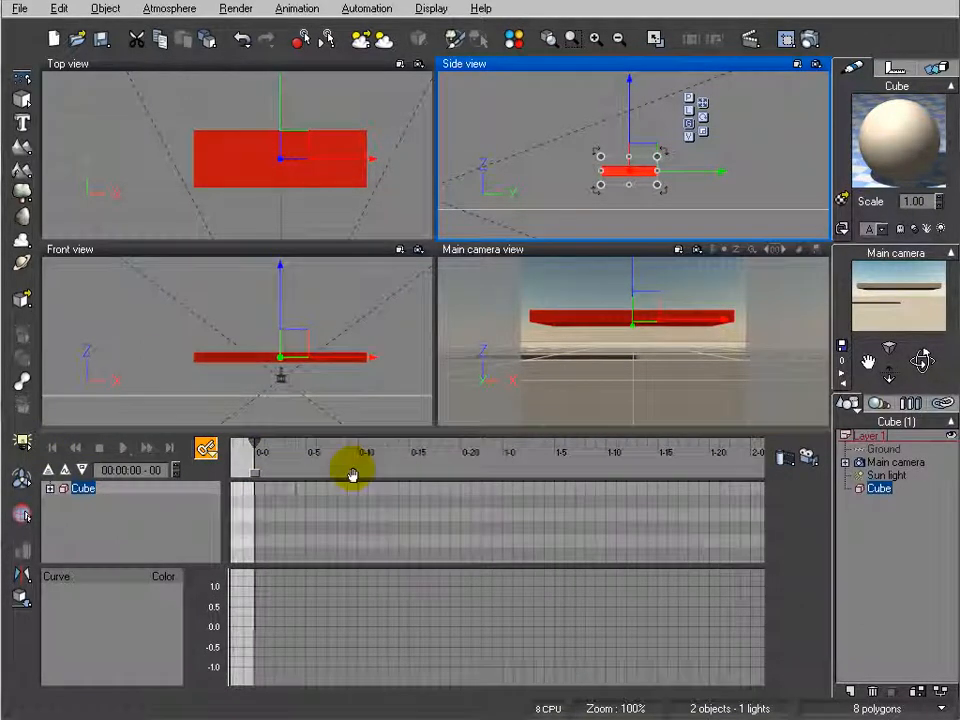
left_click_drag(243, 443, 495, 443)
left_click_drag(294, 133, 307, 82)
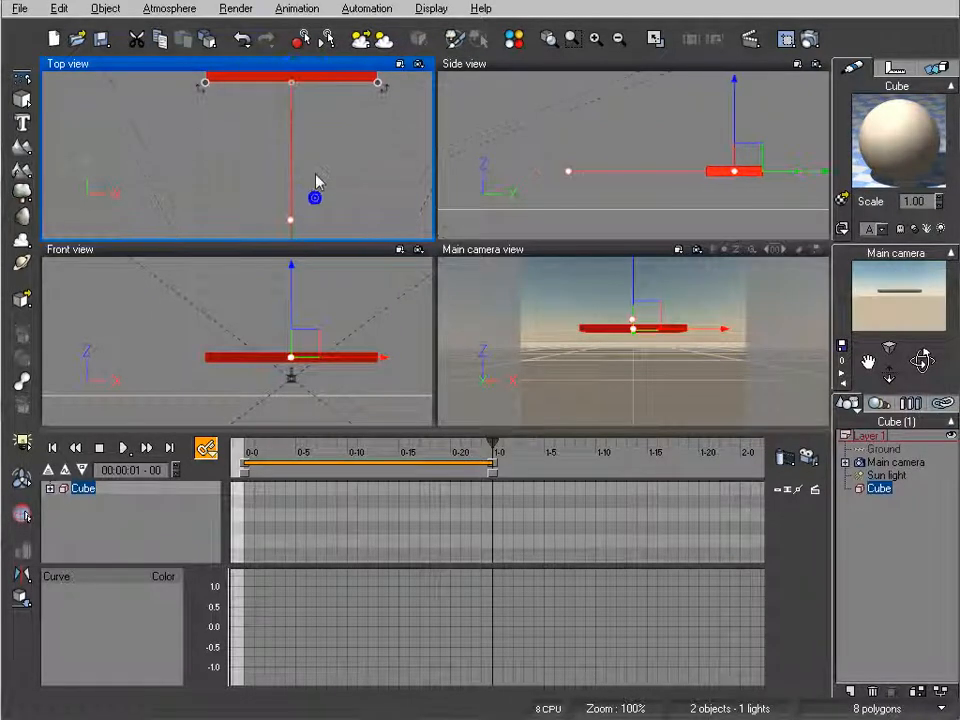
- Move the cube sideways toward positive X in the top view at frame 11 to bend its motion path
scroll(316, 178, "down", 3)
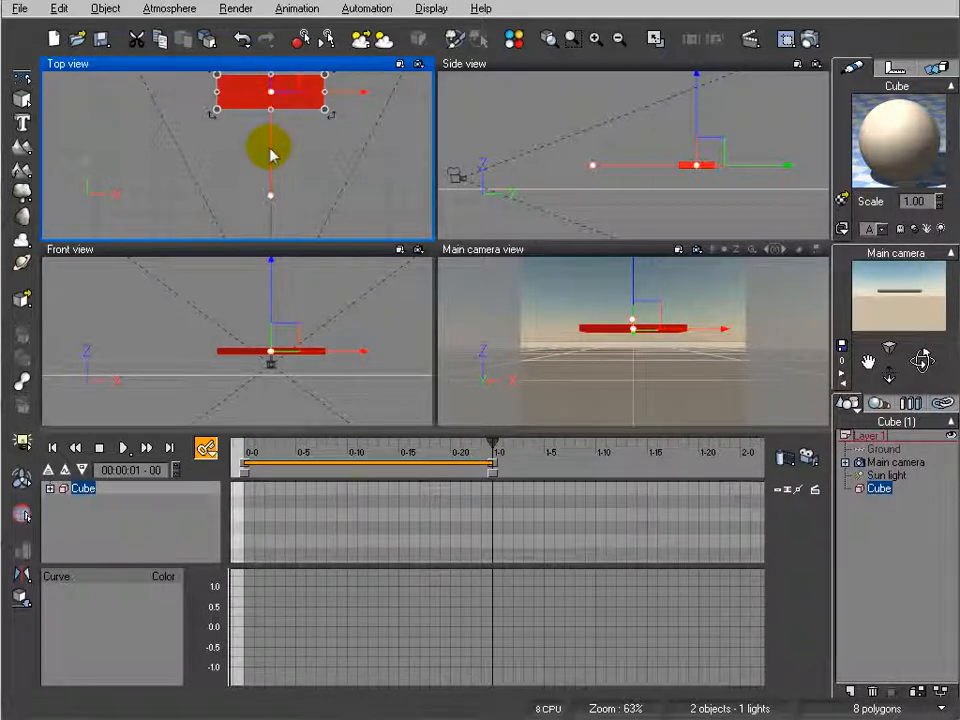
left_click_drag(485, 440, 357, 440)
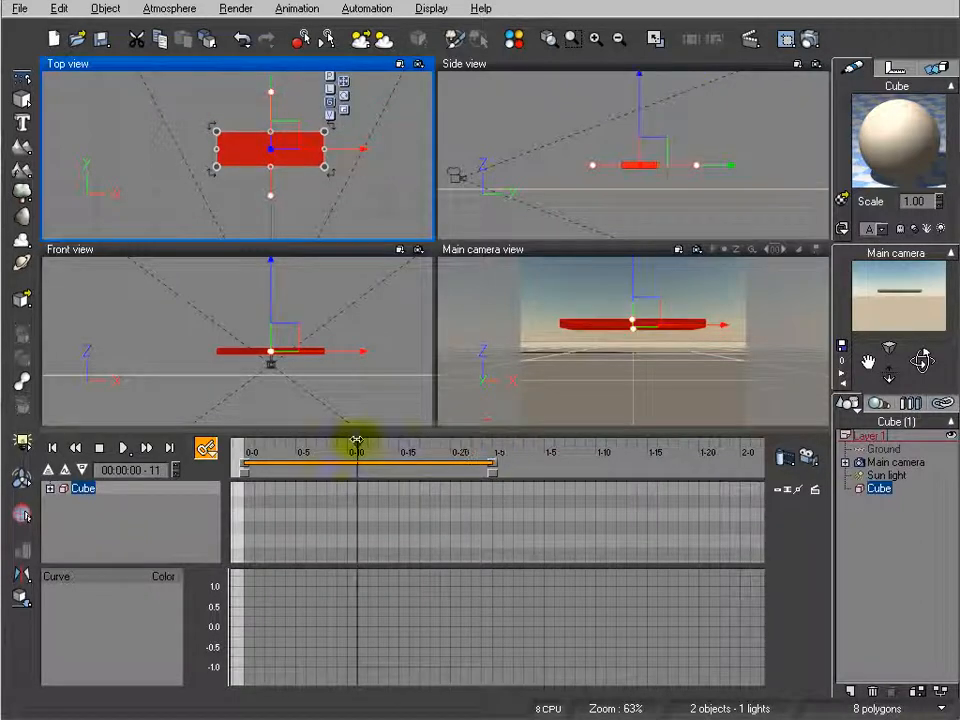
left_click_drag(287, 135, 311, 135)
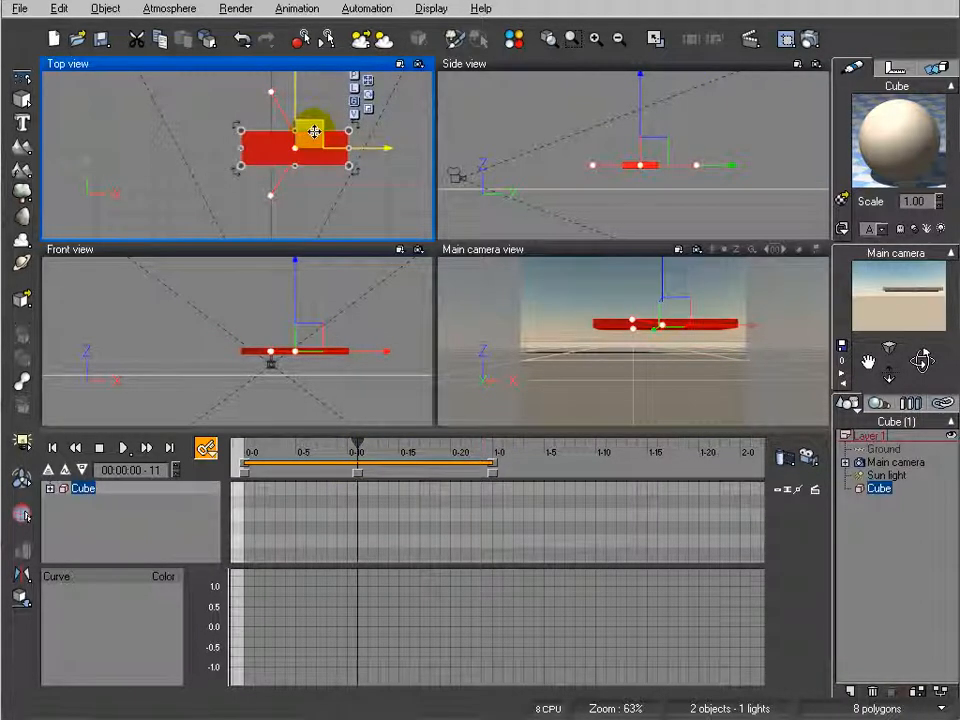
- Move the motion path's end point farther back and slightly toward negative X, and scrub the cube along the path
left_click(357, 442)
mouse_move(357, 442)
left_mouse_down()
mouse_move(253, 444)
mouse_move(358, 446)
left_mouse_up()
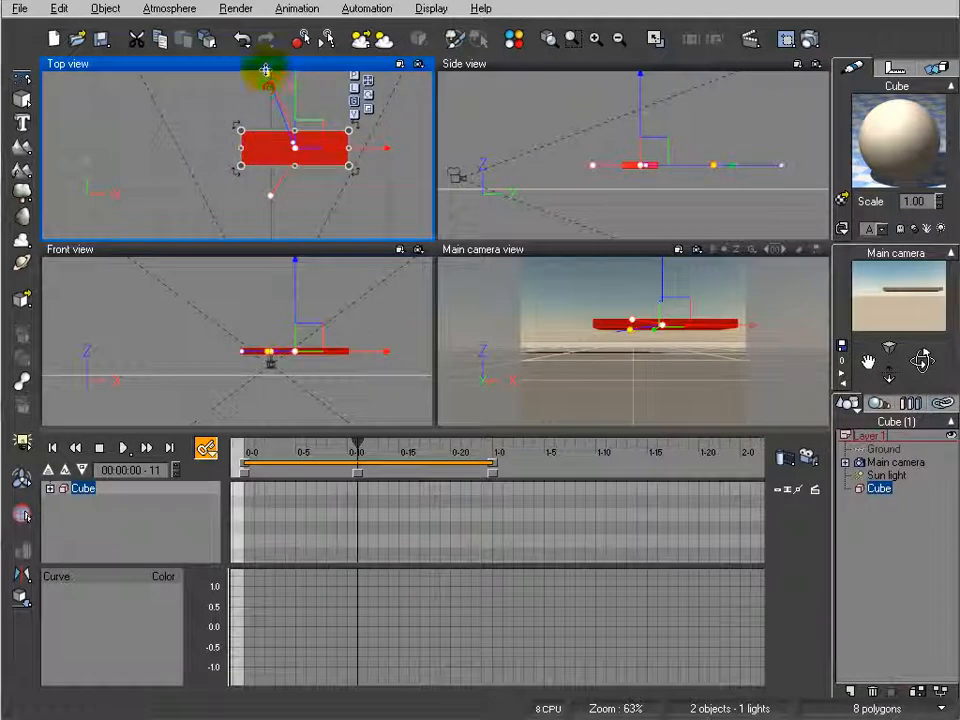
left_click_drag(356, 441, 430, 442)
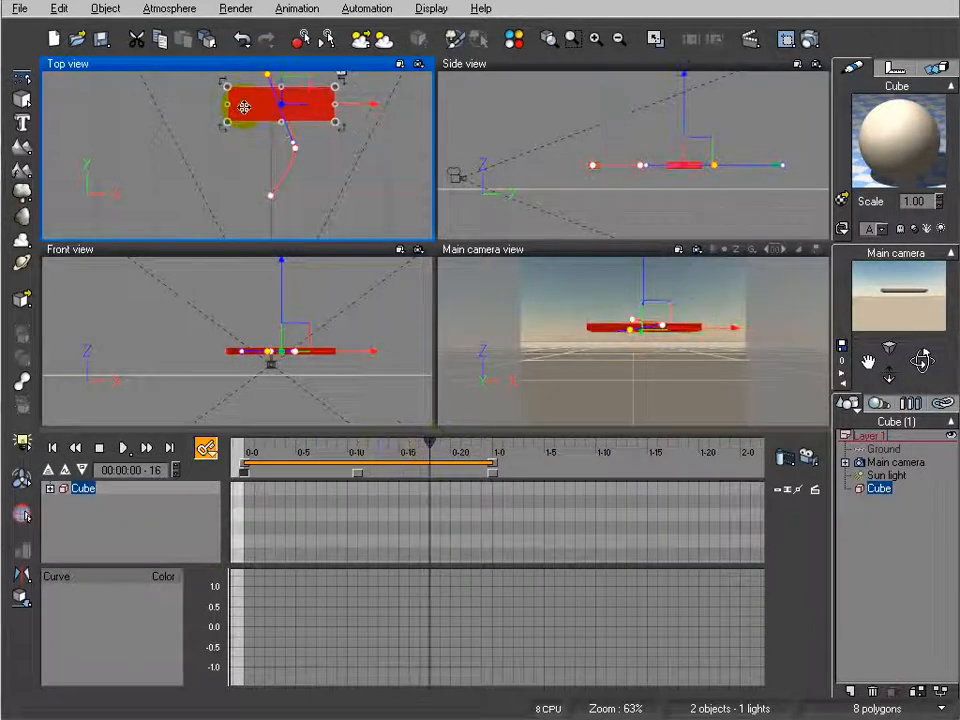
left_click_drag(290, 138, 249, 105)
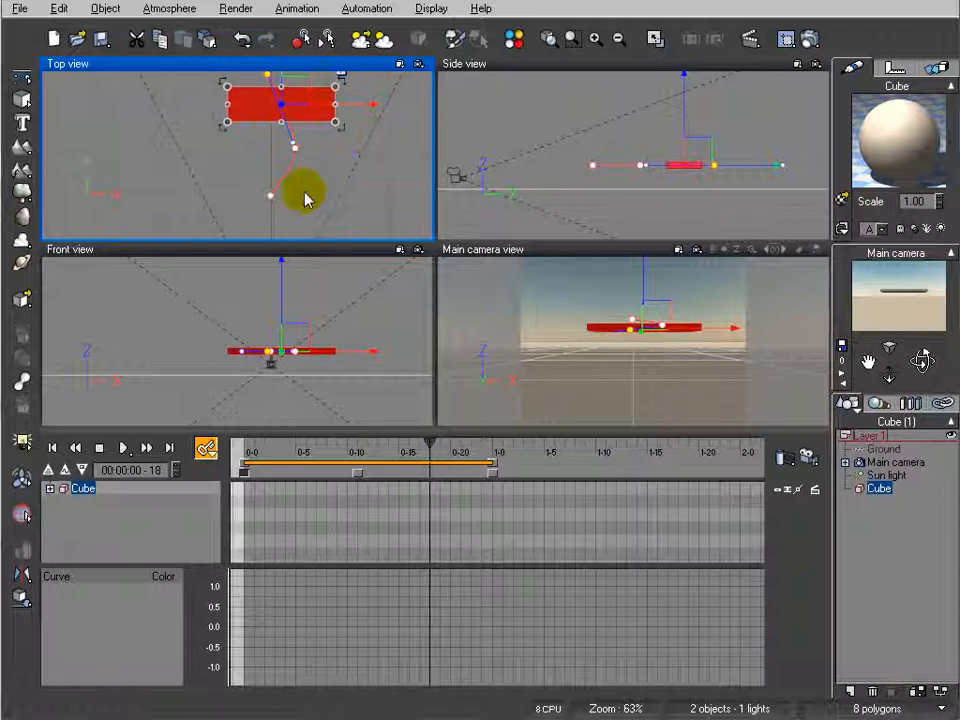
left_click_drag(430, 441, 357, 443)
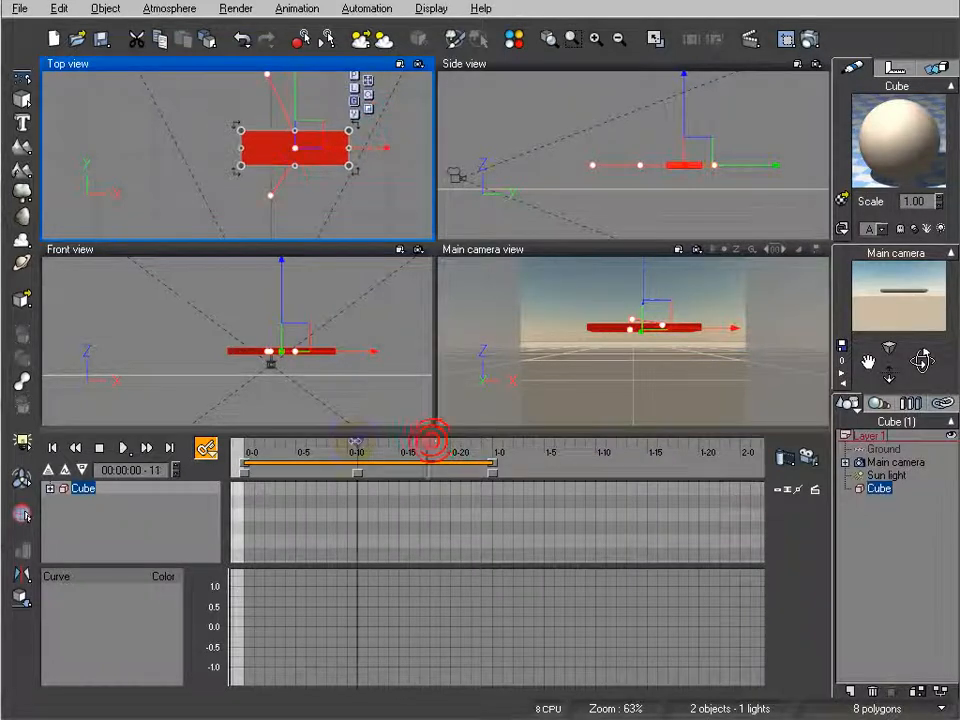
- Move the motion path's start point closer to the camera and toward negative X in the top view
left_click(284, 131)
left_click(269, 197)
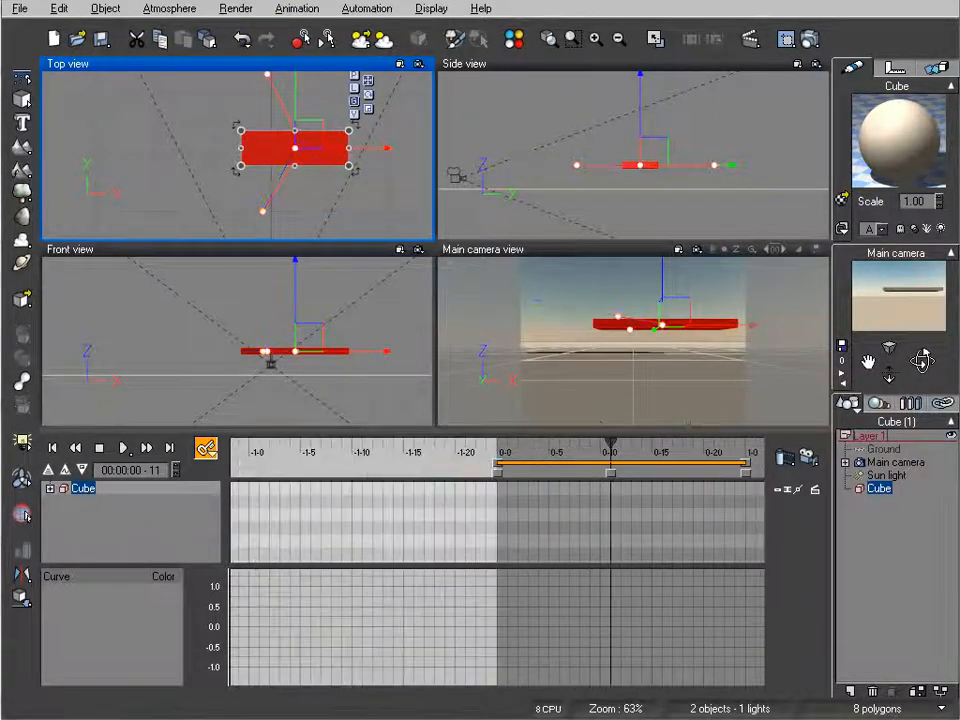
left_click_drag(672, 512, 407, 510)
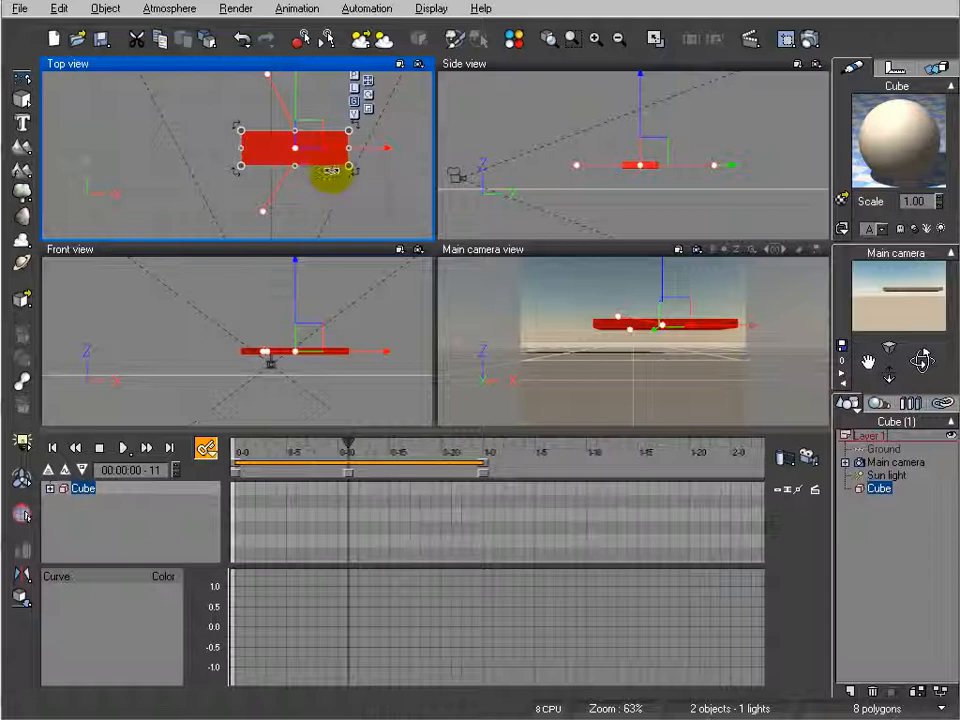
scroll(364, 186, "up", 1)
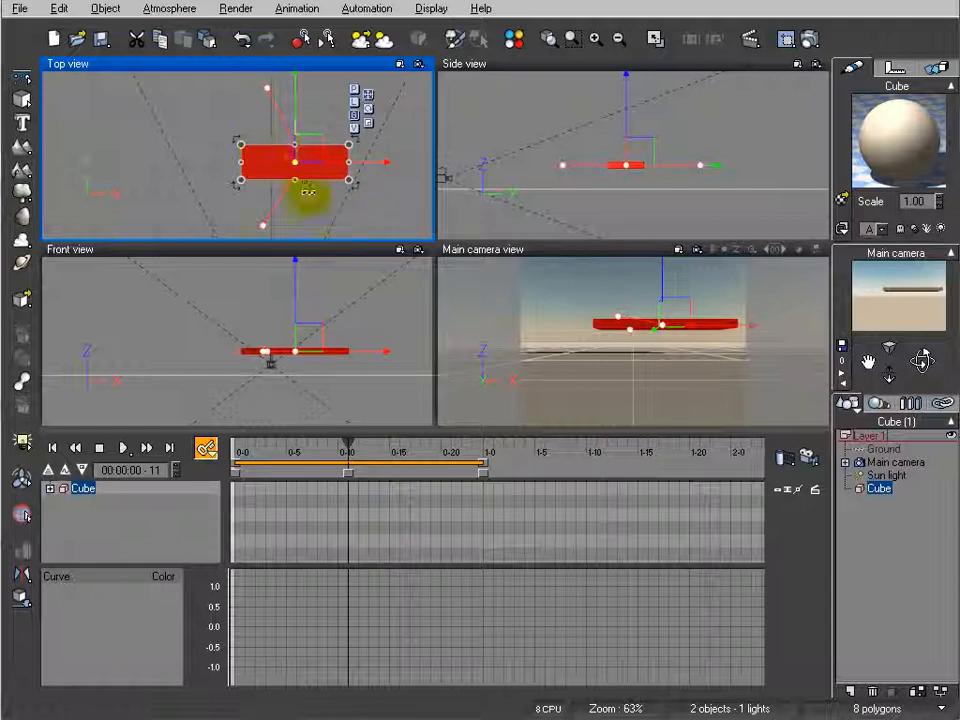
right_click_drag(340, 190, 349, 144)
scroll(349, 147, "down", 4)
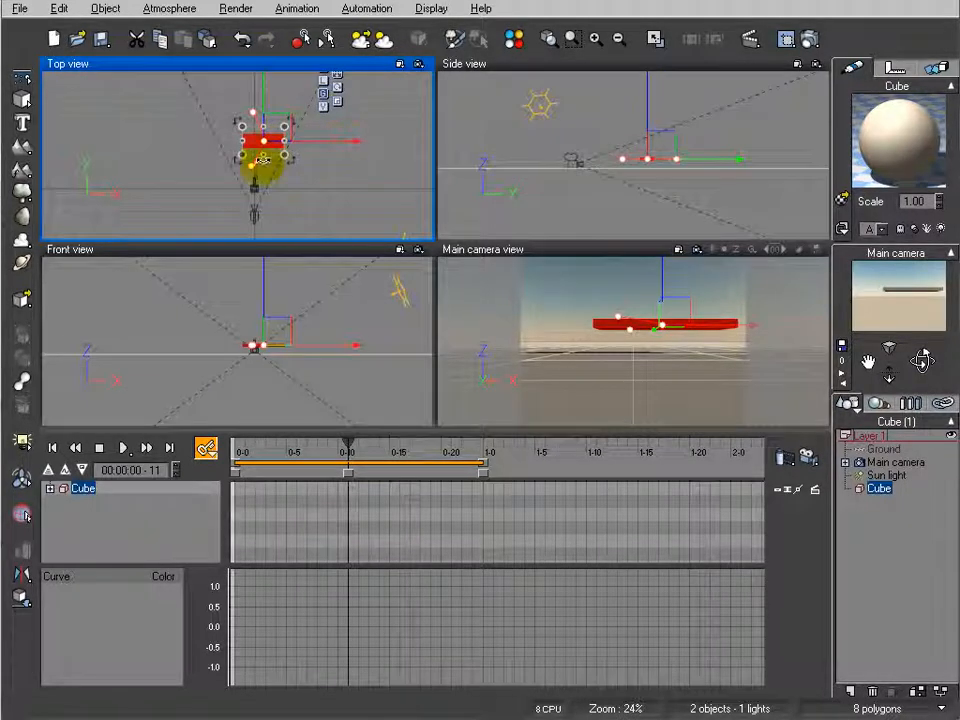
scroll(325, 175, "up", 2)
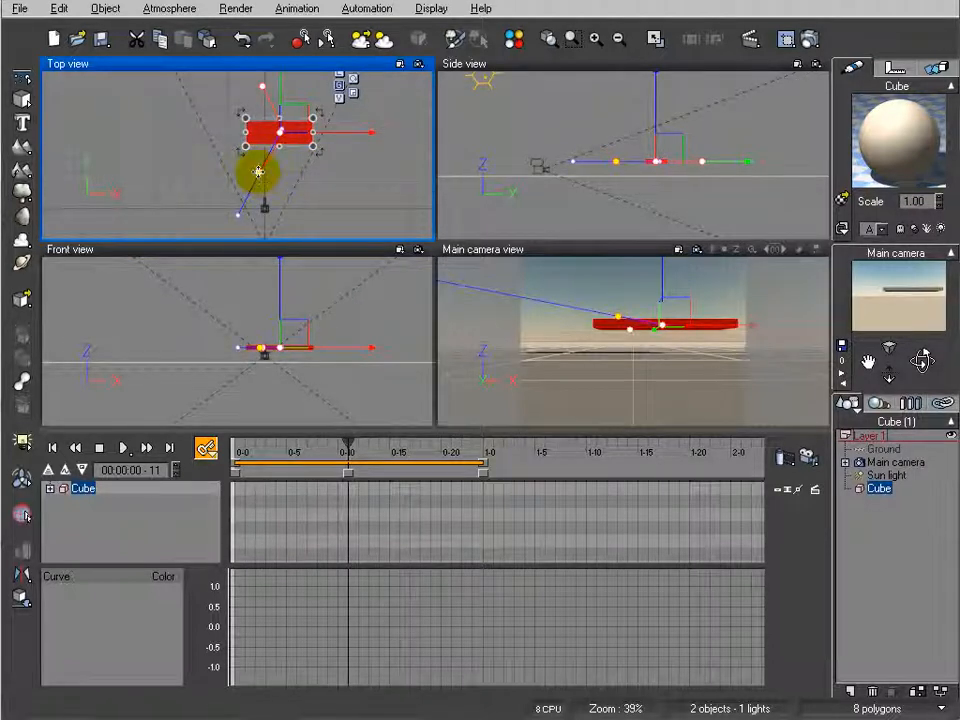
left_click_drag(253, 188, 226, 219)
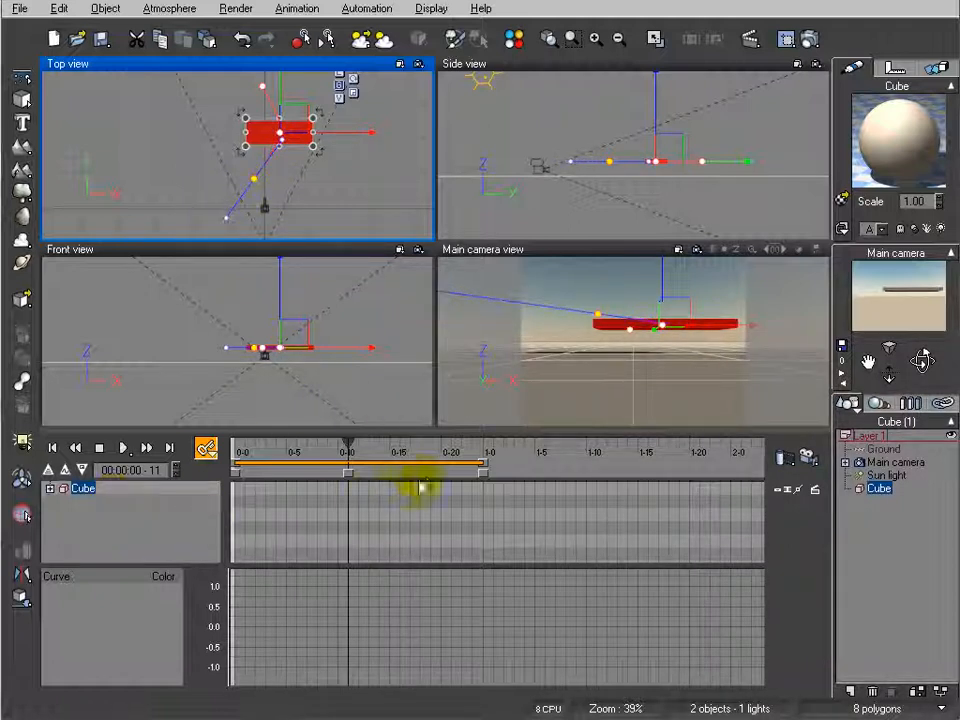
- Display the cube's Position curves and recolor the Position.X curve orange with RGB 201, 68, 2
left_click(49, 488)
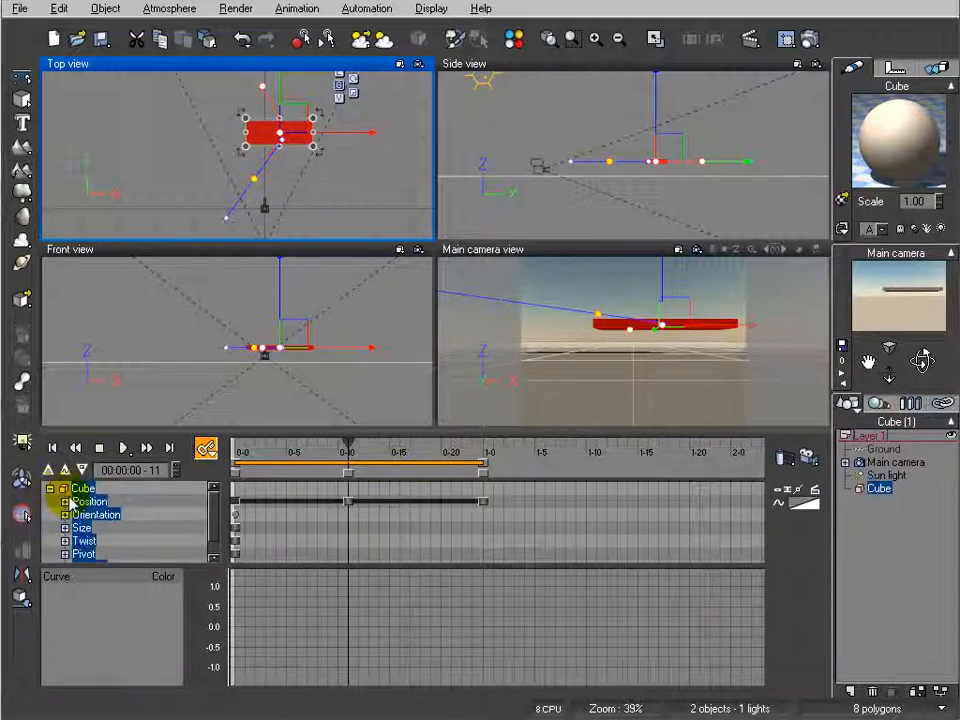
left_click(88, 501)
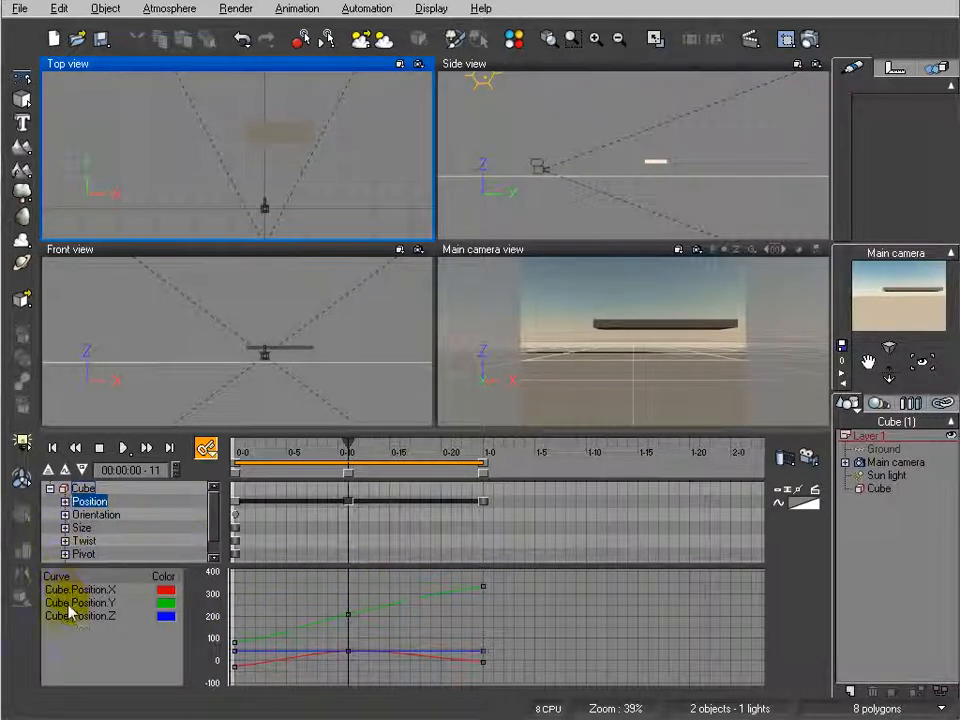
left_click(165, 590)
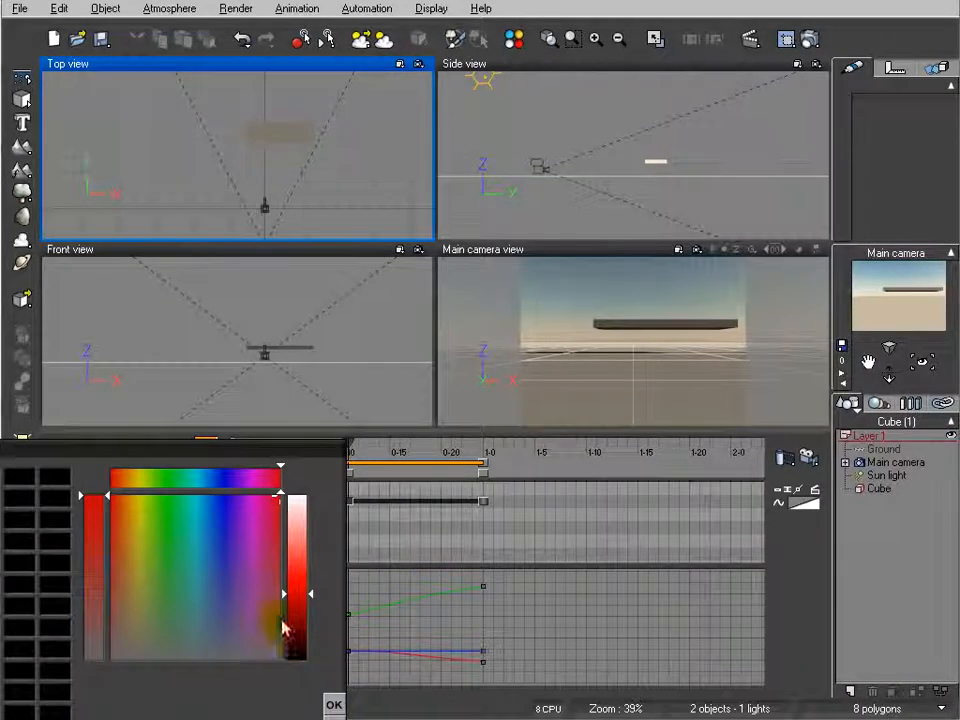
left_click_drag(208, 455, 413, 333)
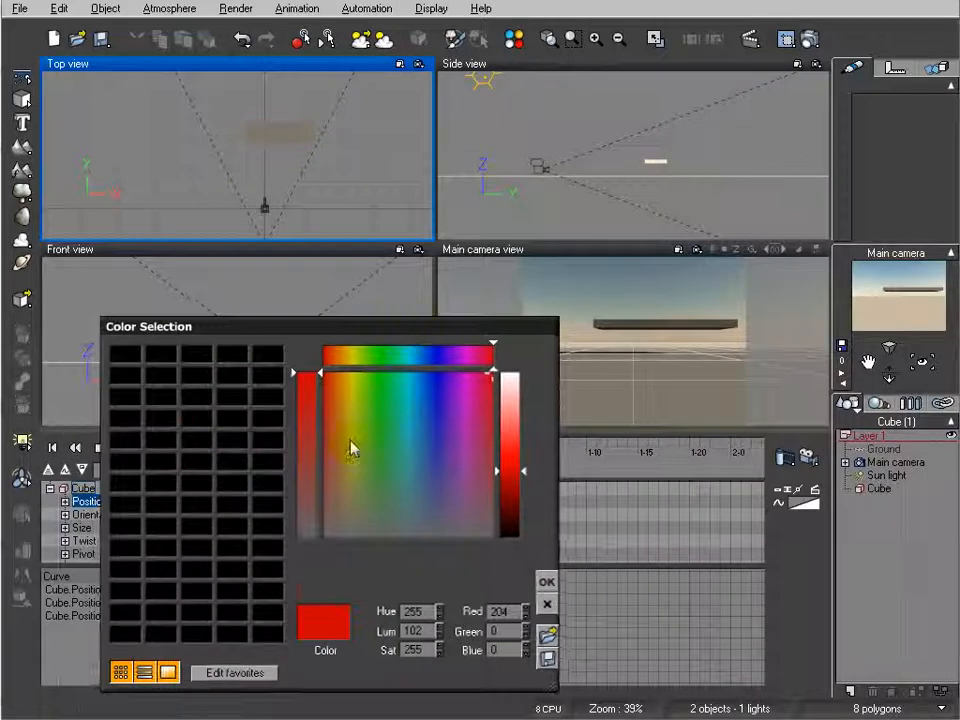
left_click(333, 377)
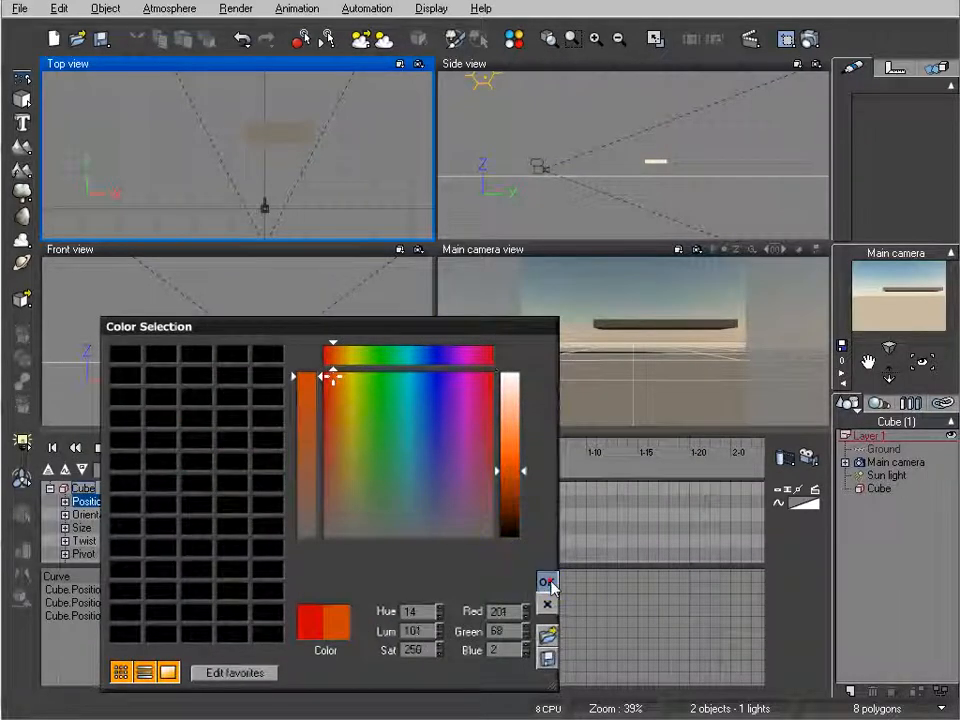
left_click(549, 583)
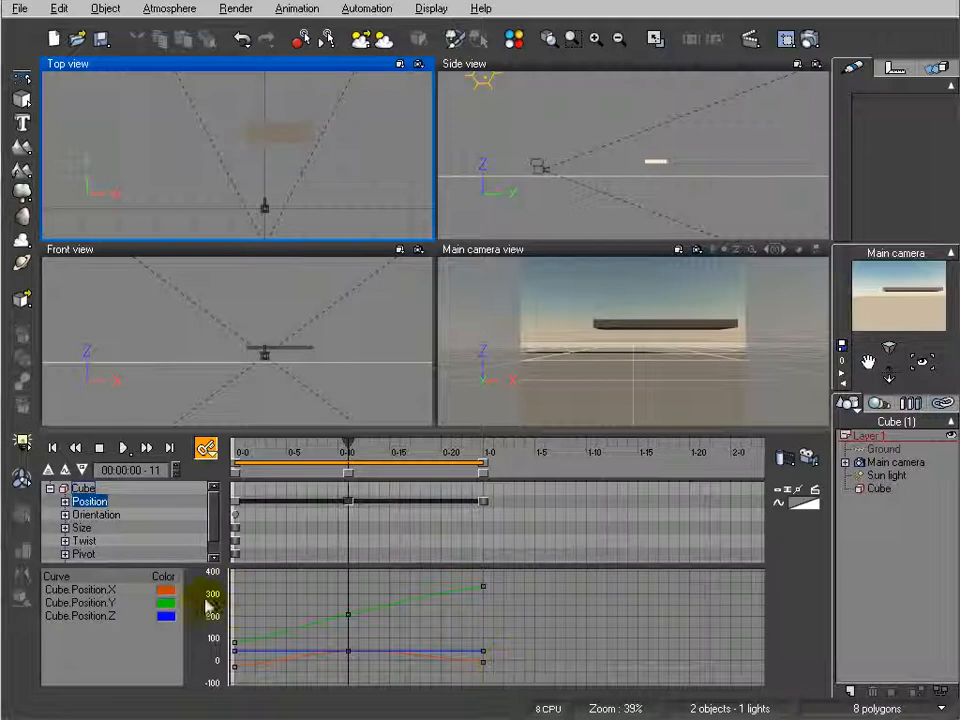
- Examine the cube's Position.X, Position.Y and Position.Z curves individually and together, including the middle keyframe
left_click(93, 591)
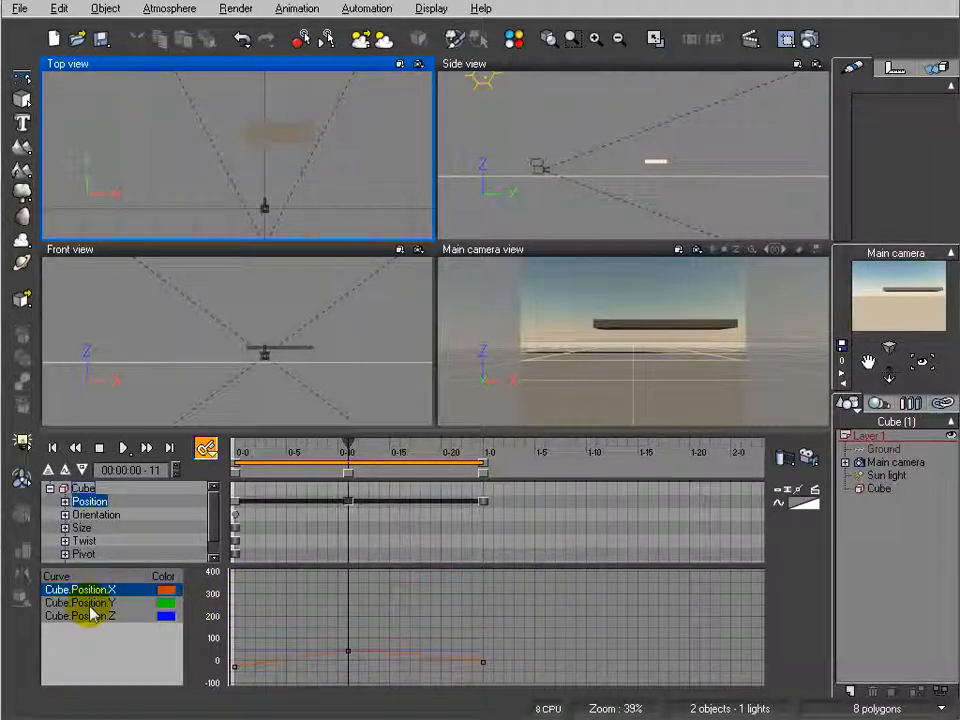
left_click(90, 603)
left_click(90, 616)
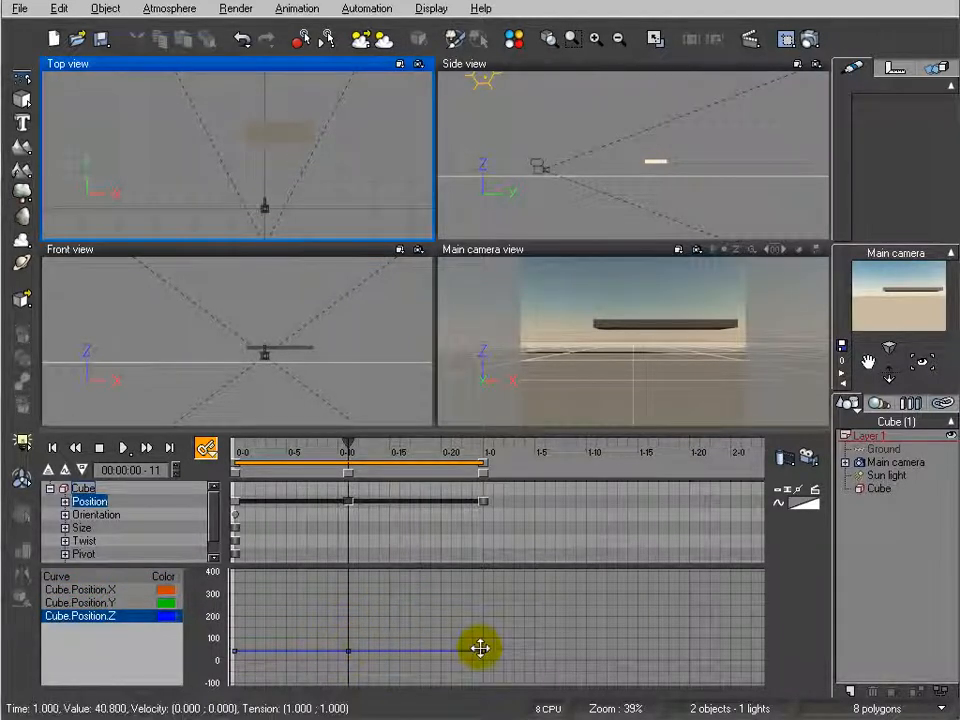
left_click(128, 590)
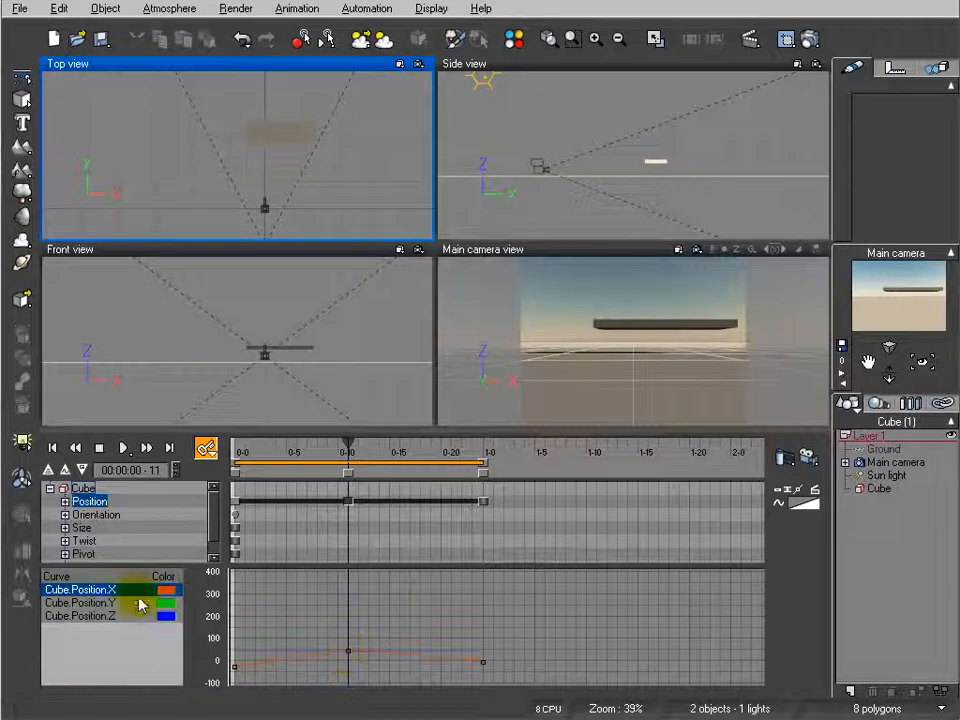
left_click(100, 617)
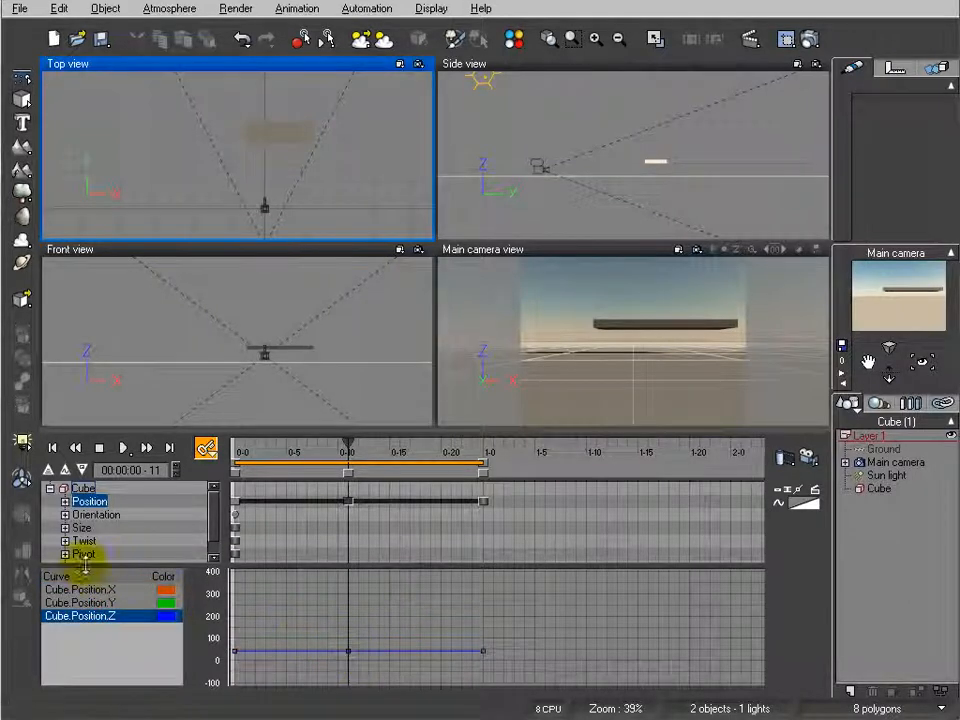
left_click(78, 578)
left_click(347, 649)
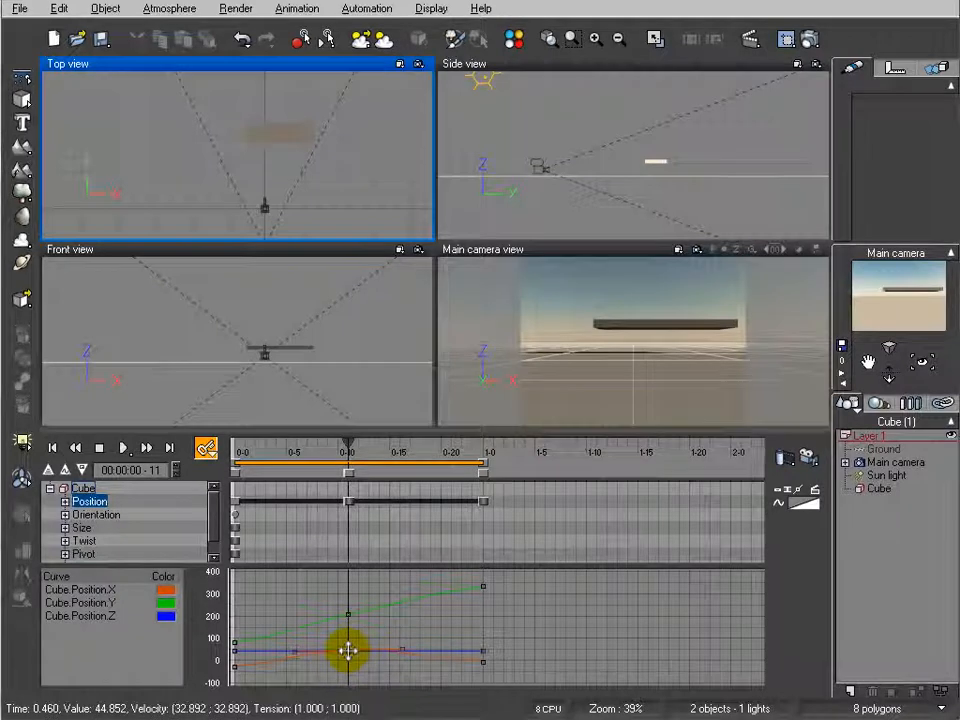
left_click(110, 617)
left_click(70, 616)
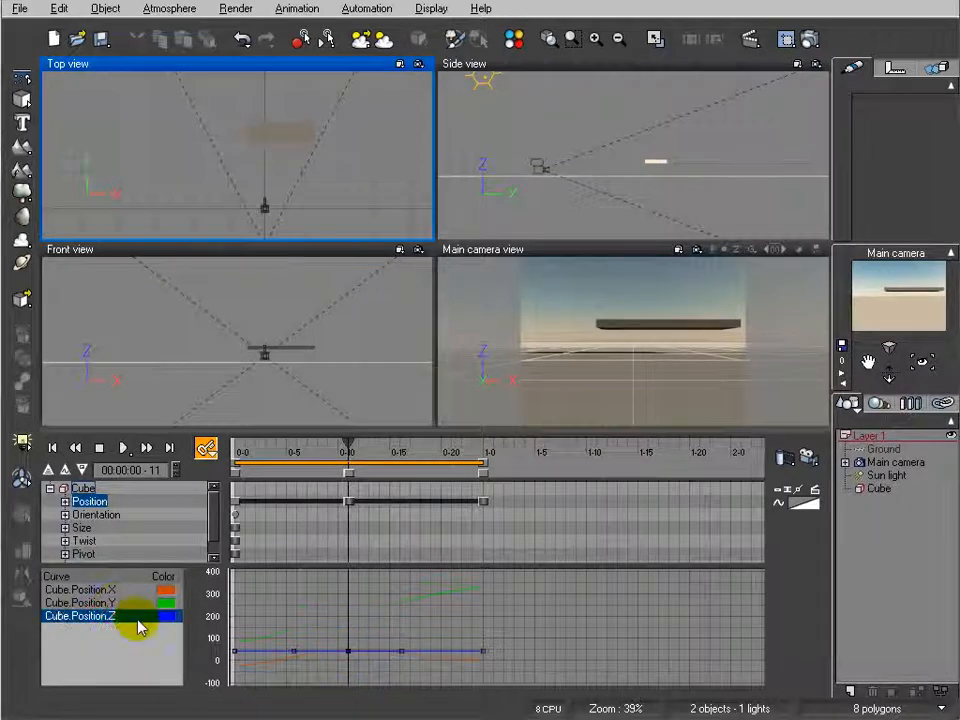
- Inspect the middle keyframe of the cube's Position.Z curve and display the Position.Y curve on its own
left_click(347, 650)
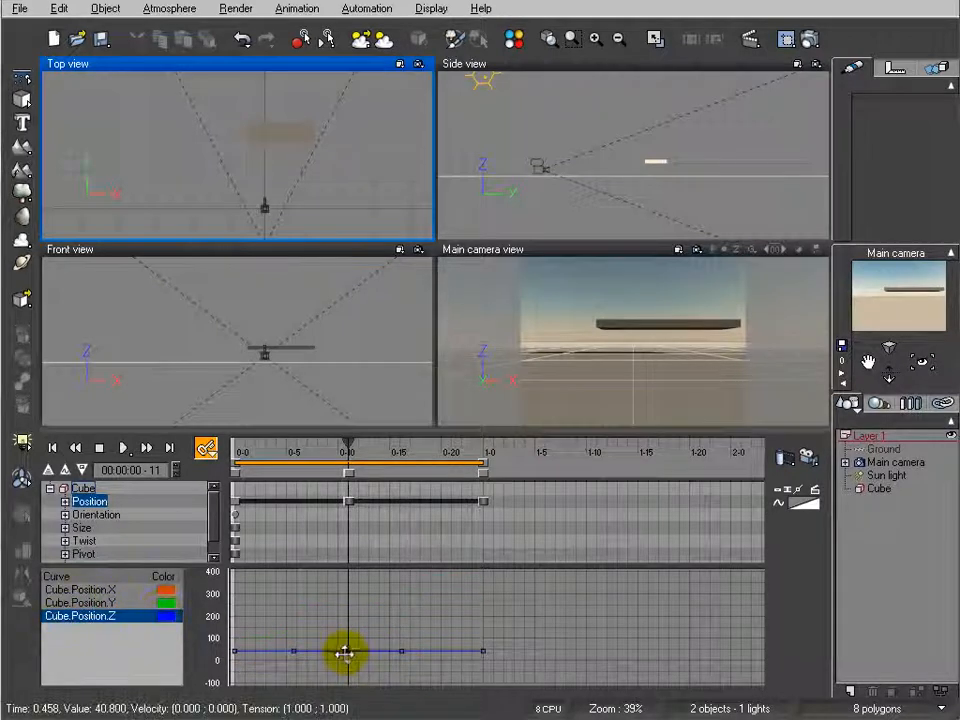
left_click(362, 625)
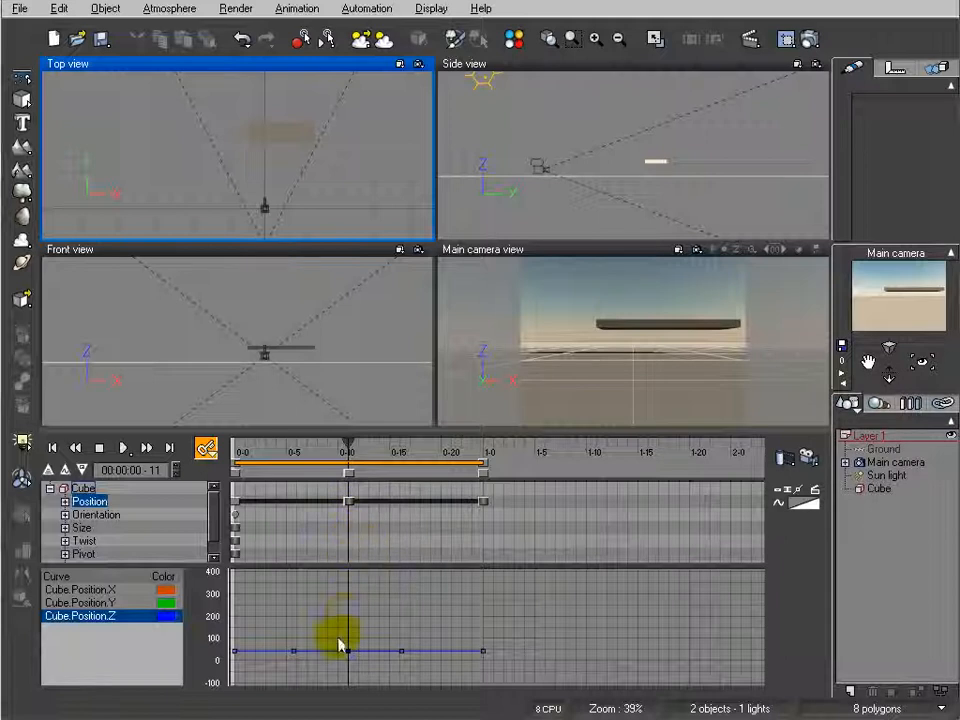
left_click(105, 604)
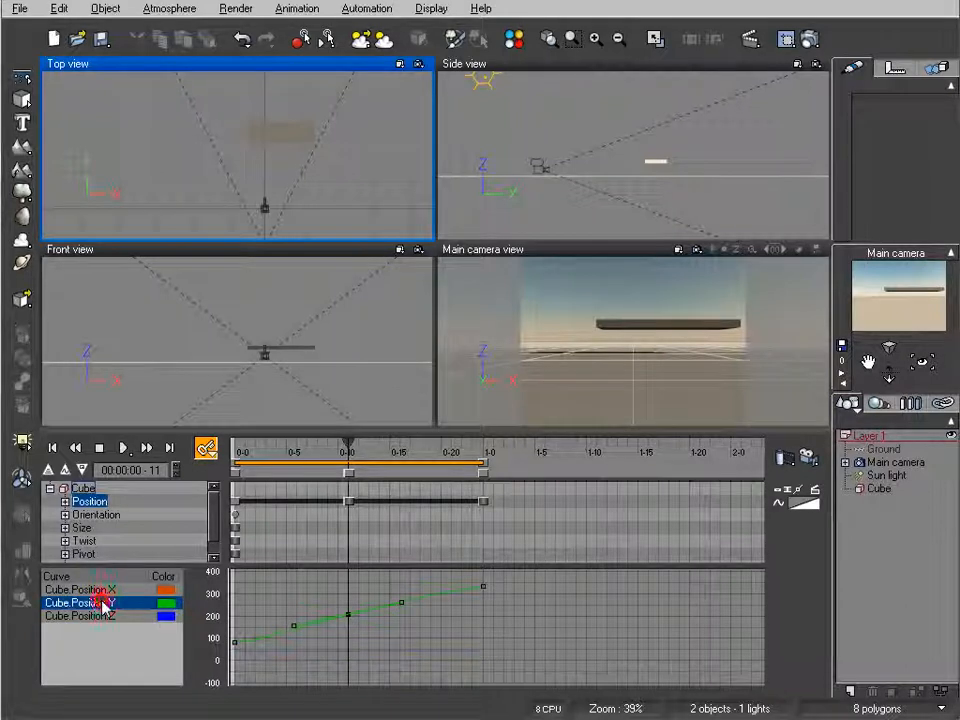
- Rotate the cube slightly counterclockwise in the top view at frame 11, and farther the same way at the last frame
left_click(350, 172)
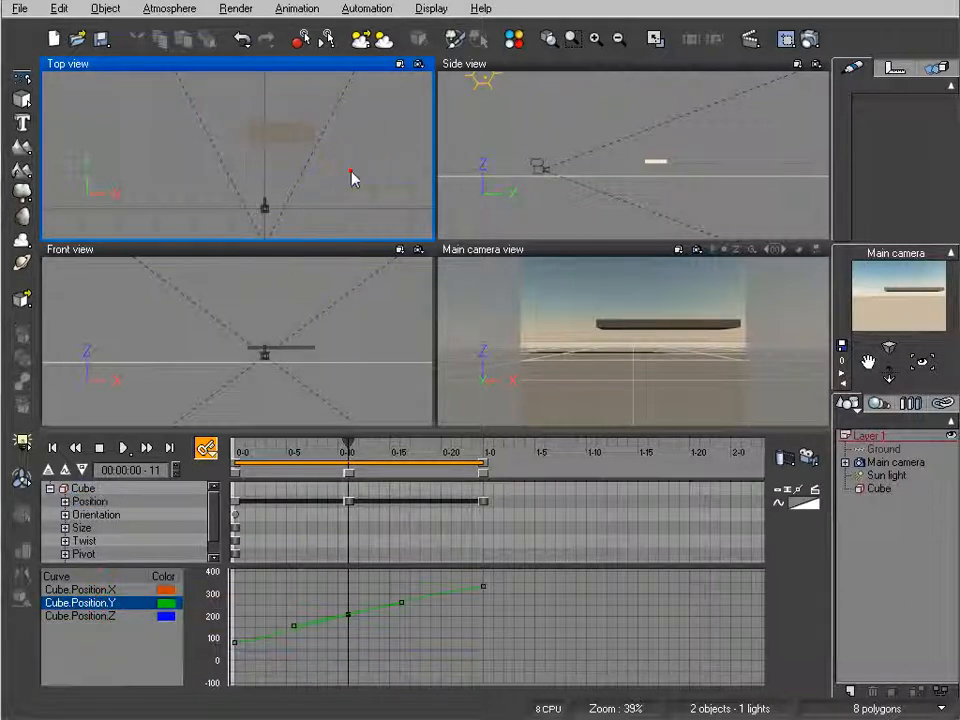
left_click(283, 133)
mouse_move(331, 151)
left_mouse_down()
mouse_move(330, 137)
mouse_move(331, 150)
left_mouse_up()
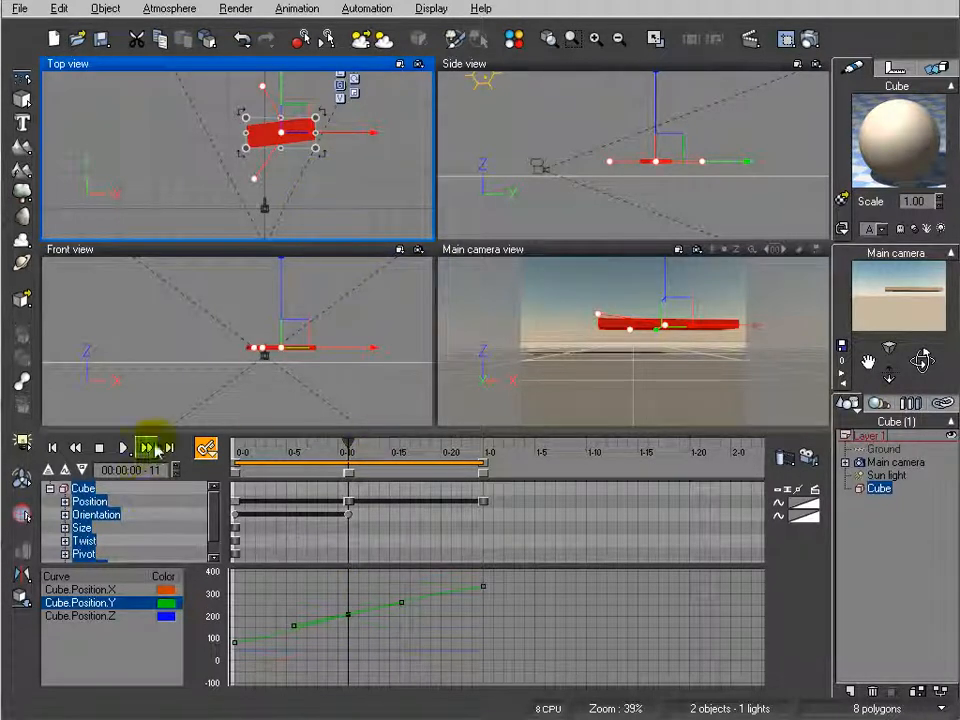
left_click(168, 447)
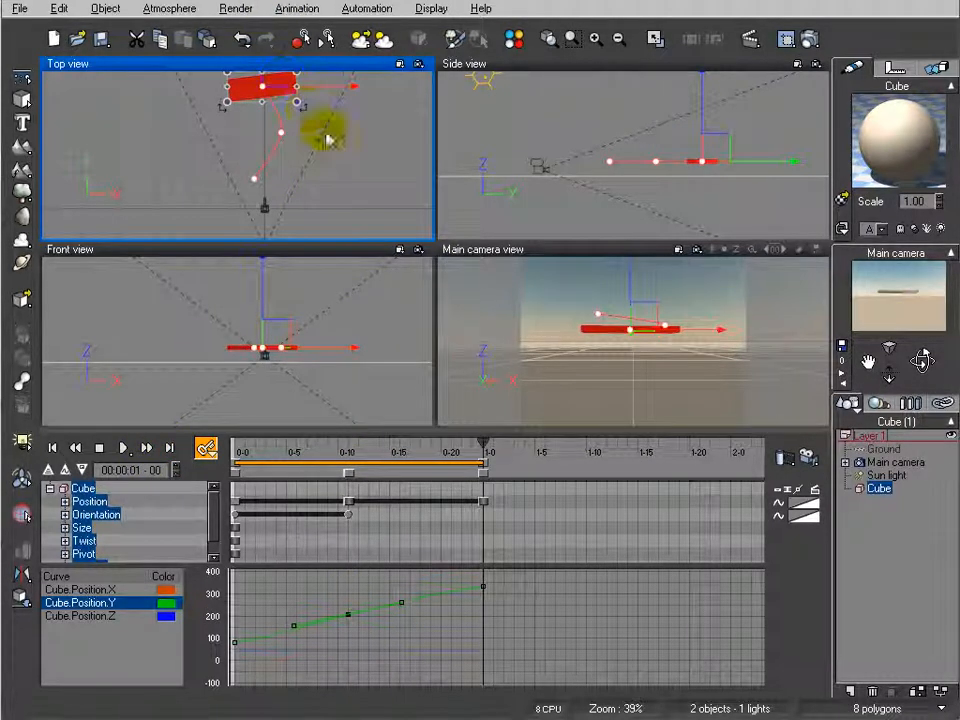
left_click_drag(305, 108, 311, 96)
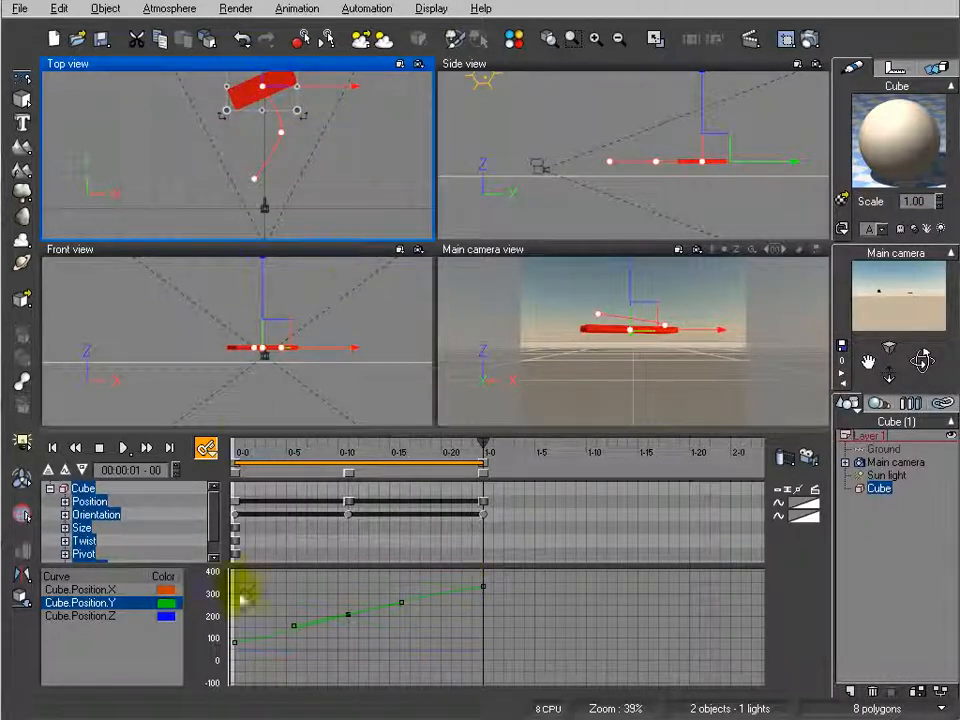
- Split the cube's Orientation into X, Y and Z, display the Orientation.Z curve, and rotate the cube slightly farther counterclockwise at the last frame
left_click(65, 515)
left_click(727, 386)
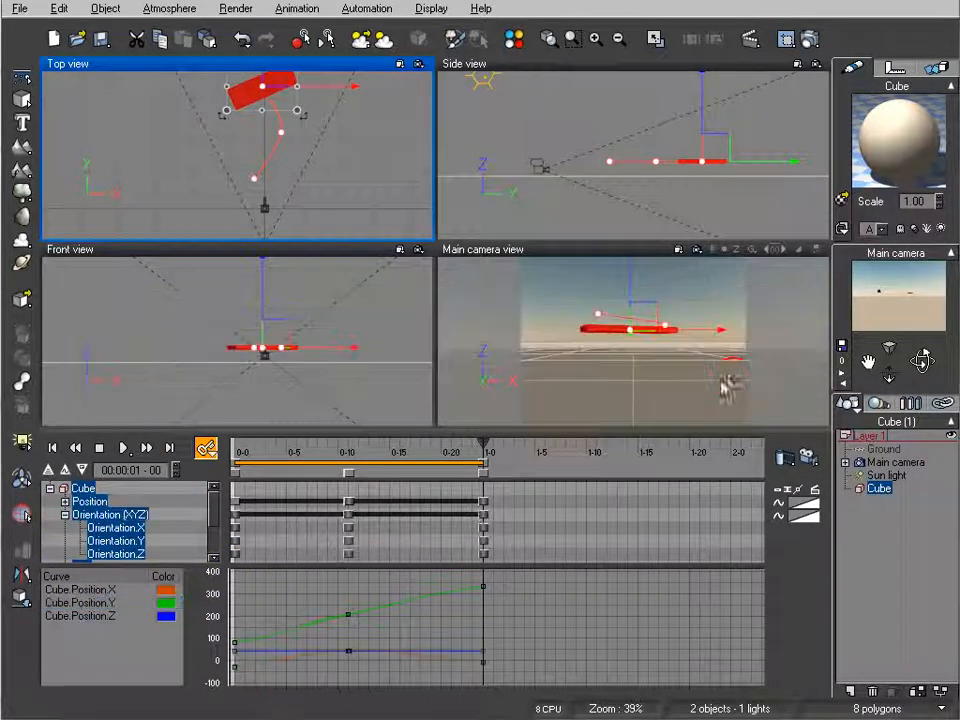
left_click(117, 554)
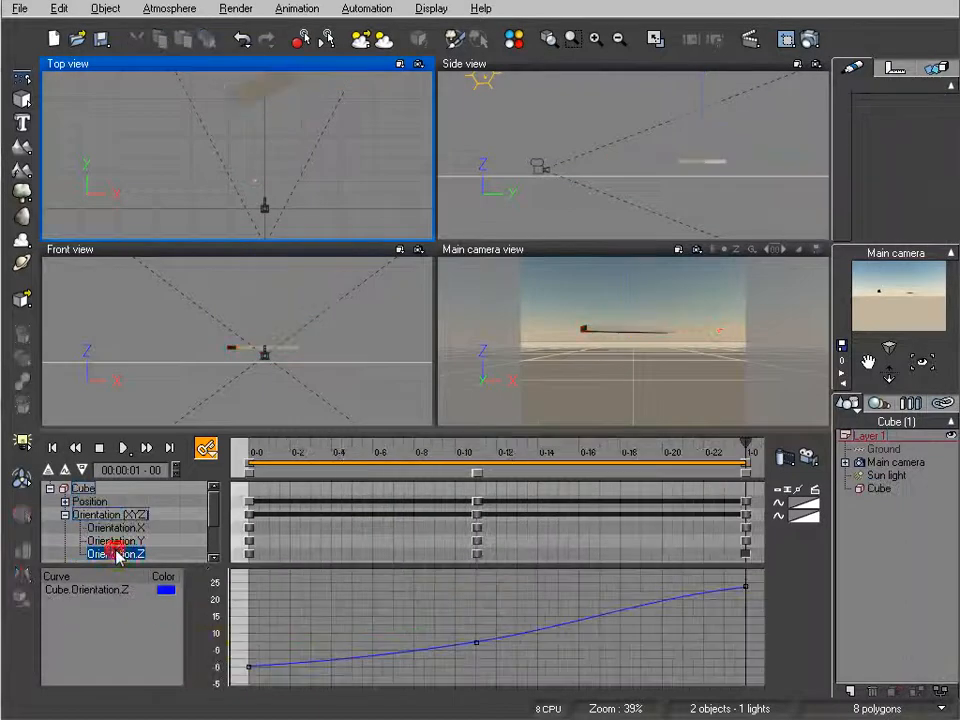
left_click(278, 85)
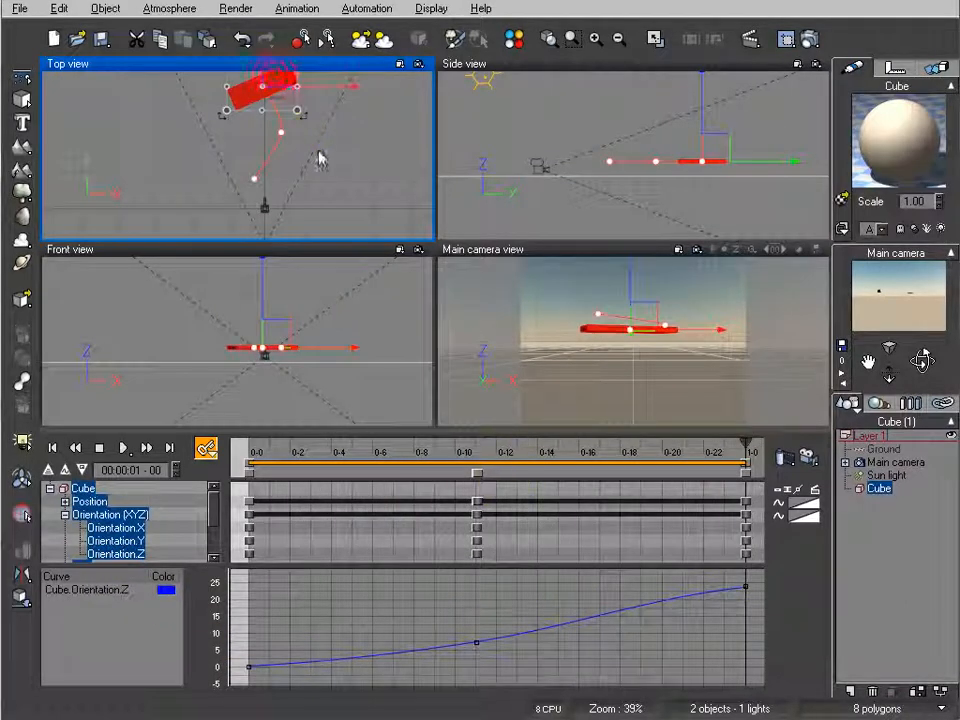
mouse_move(316, 127)
left_mouse_down()
mouse_move(326, 111)
mouse_move(322, 137)
mouse_move(318, 127)
left_mouse_up()
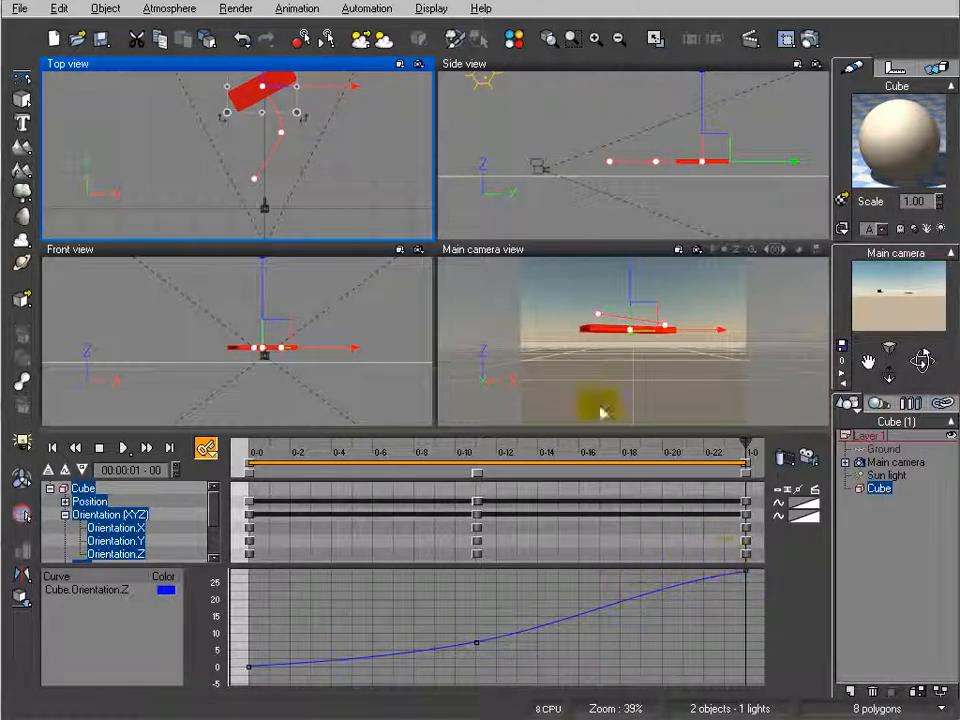
- At frame 0, rotate the cube clockwise about 25 degrees around Z in the top view and inspect the Orientation.Z curve's start
left_click(53, 447)
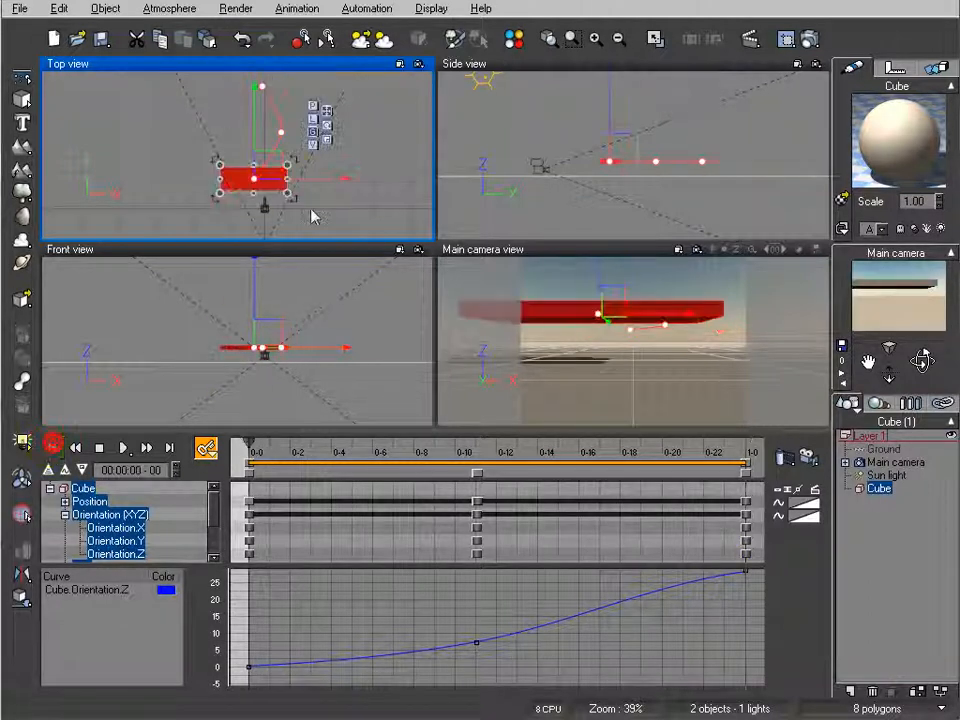
mouse_move(296, 196)
left_mouse_down()
mouse_move(300, 208)
mouse_move(289, 214)
left_mouse_up()
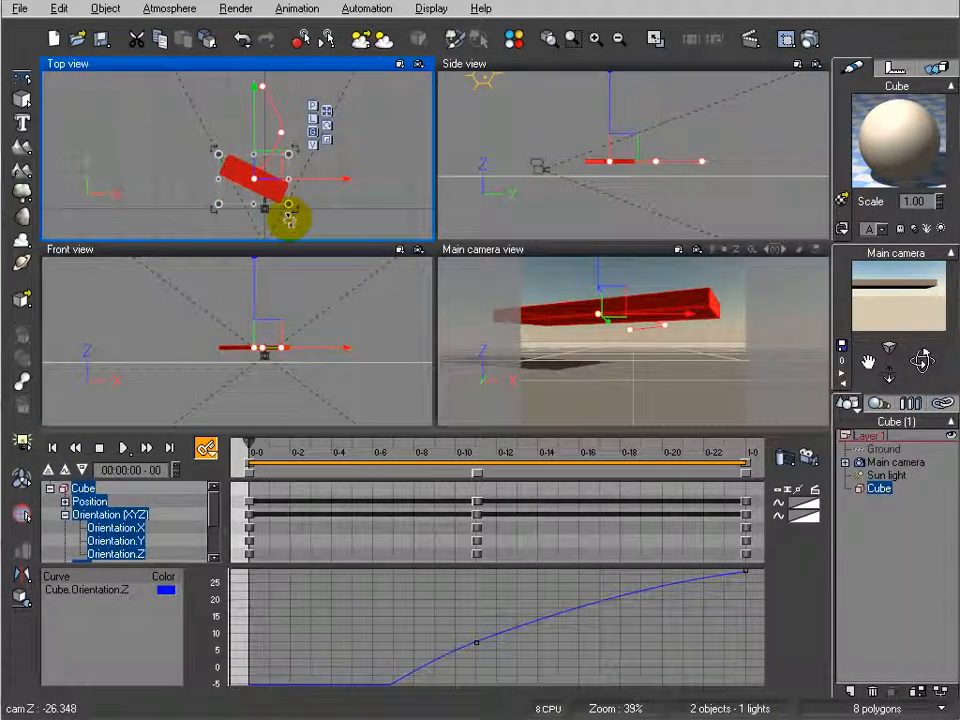
left_click(636, 619)
left_click_drag(372, 652, 549, 574)
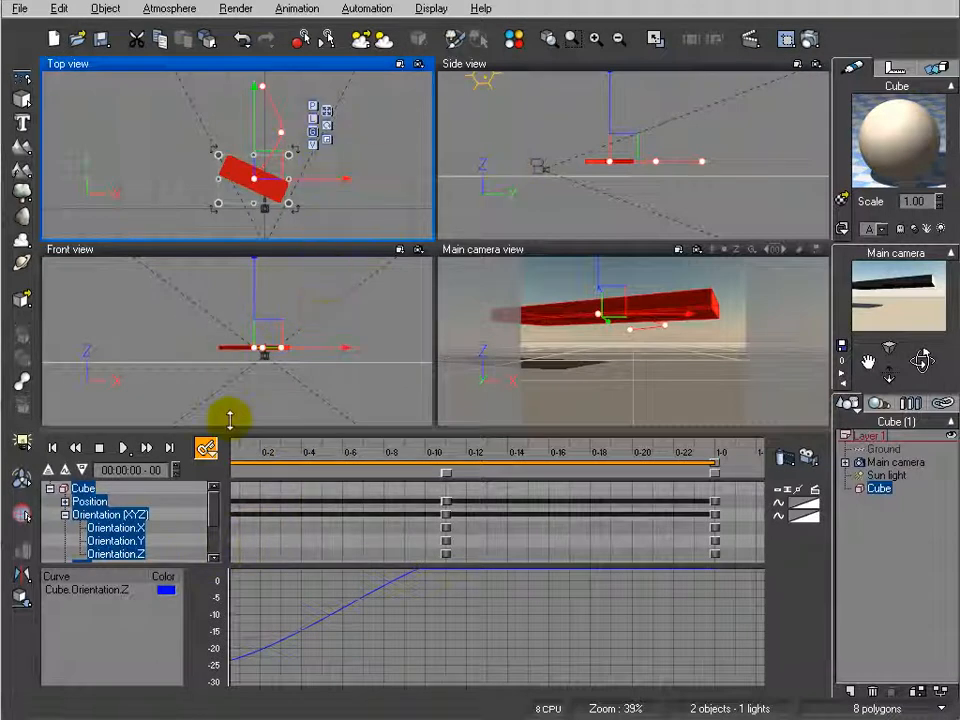
mouse_move(302, 449)
left_mouse_down()
mouse_move(356, 461)
mouse_move(366, 484)
left_mouse_up()
- At frame 11, tilt the cube slightly counterclockwise in the front view
left_click_drag(309, 442, 535, 438)
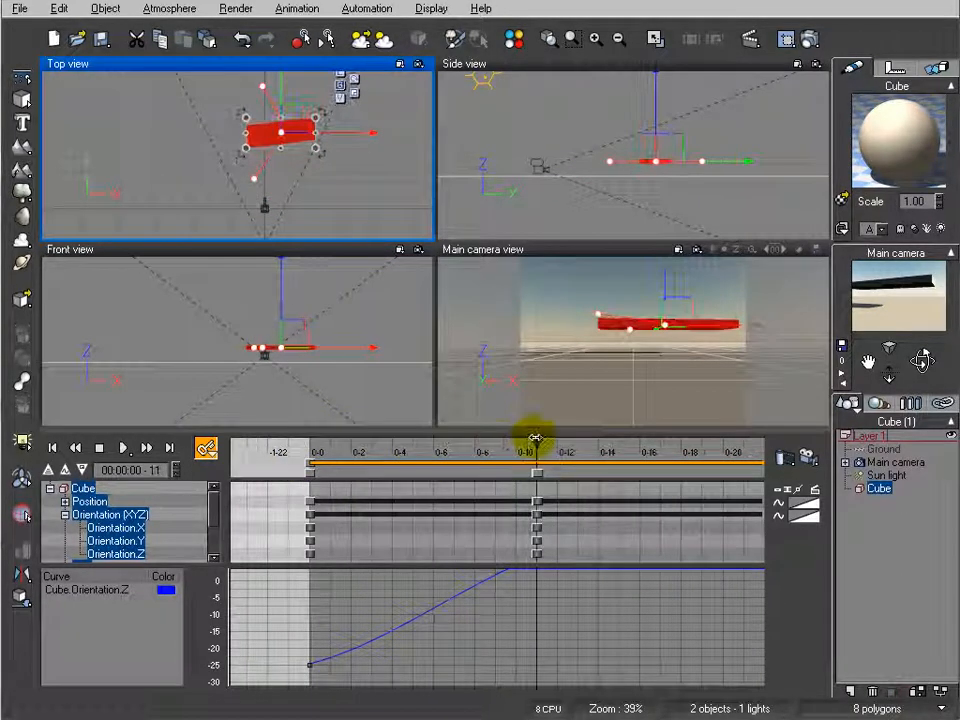
left_click(146, 447)
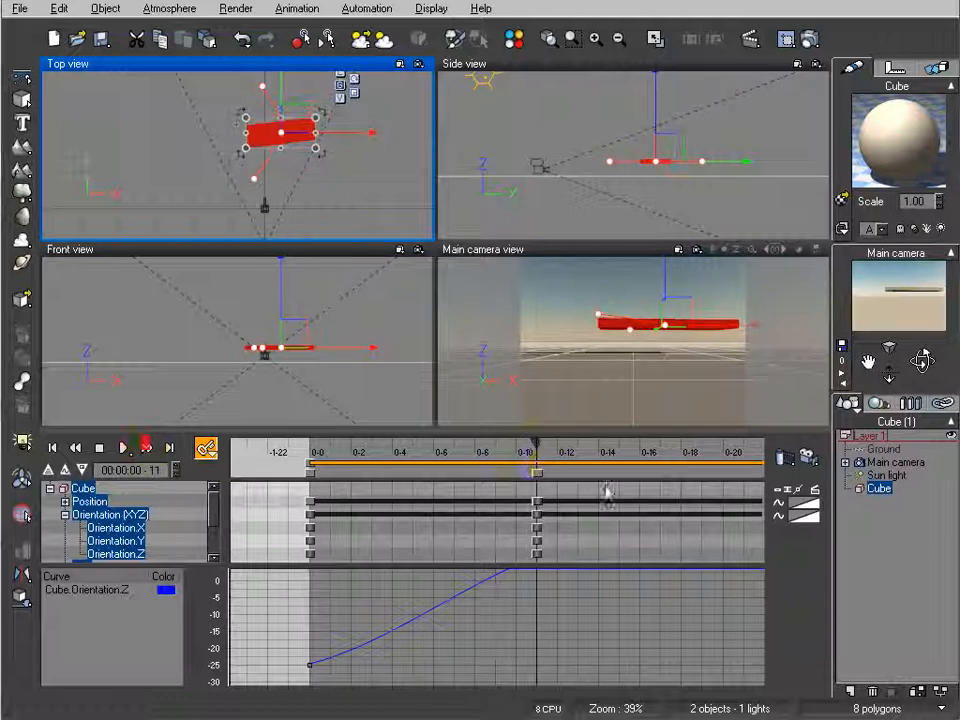
left_click(300, 362)
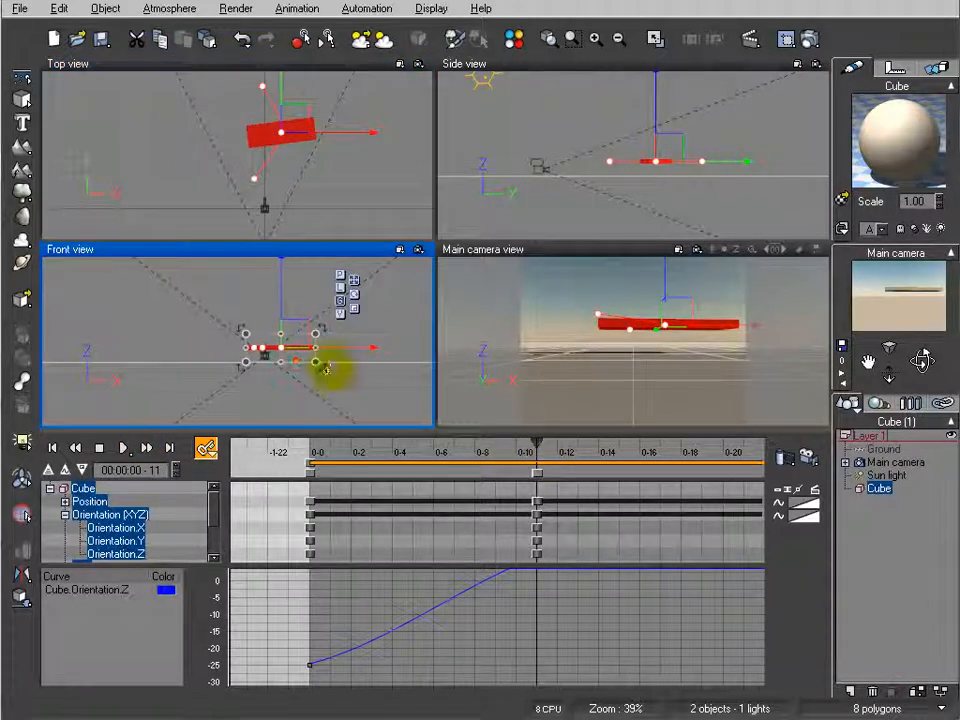
left_click_drag(331, 368, 334, 360)
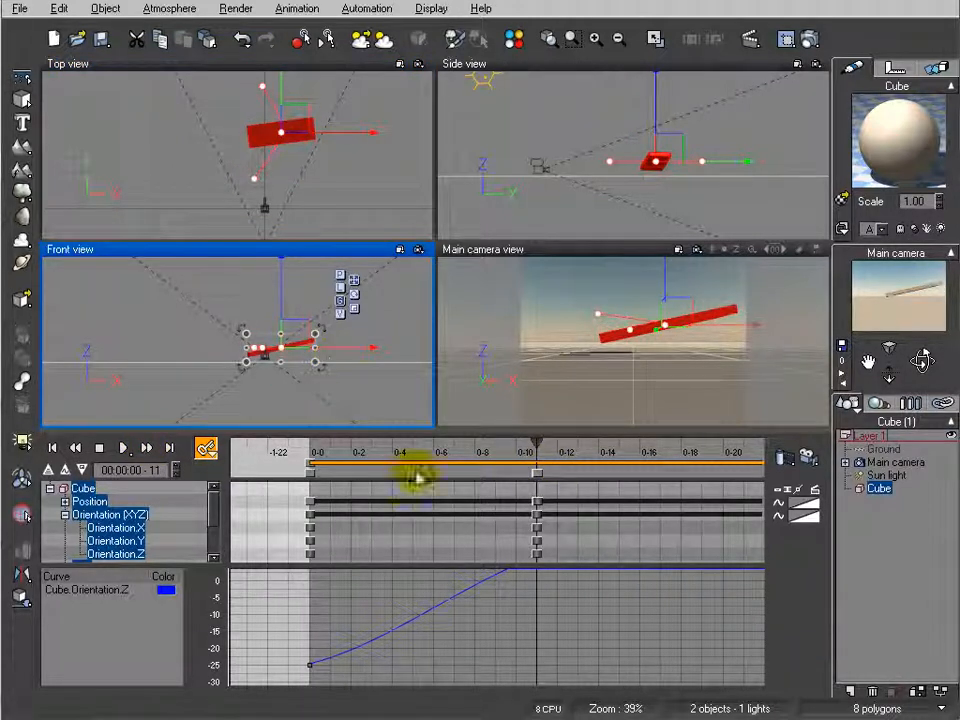
- Scrub back to frame 7, preview the tilted cube's animation in the enlarged main camera view, and return to frame 0 with four views
left_click_drag(536, 444, 454, 450)
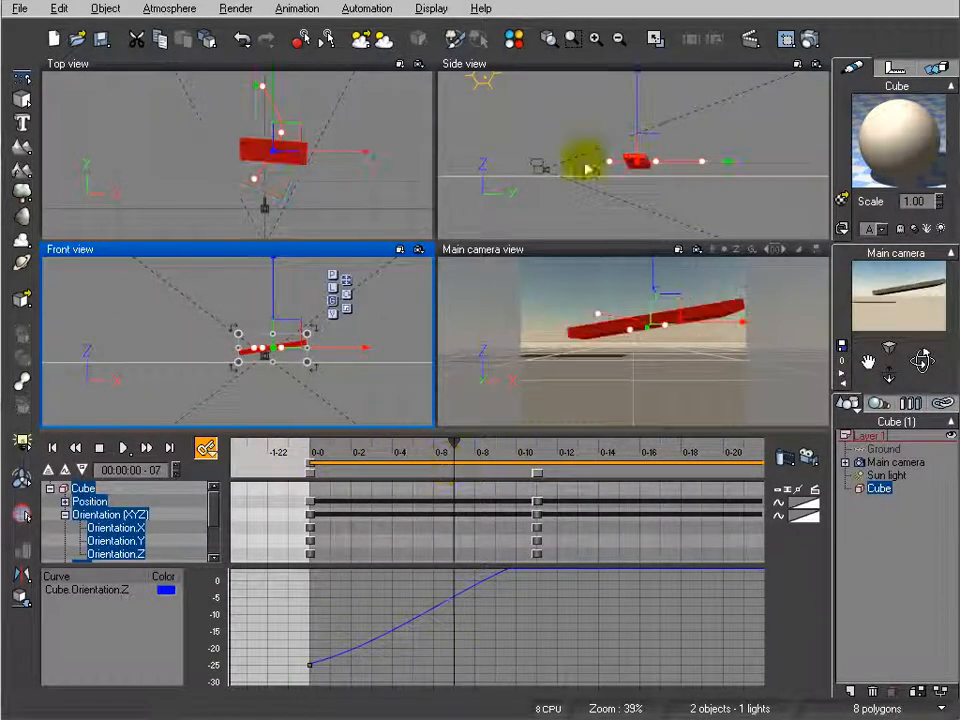
double_click(611, 252)
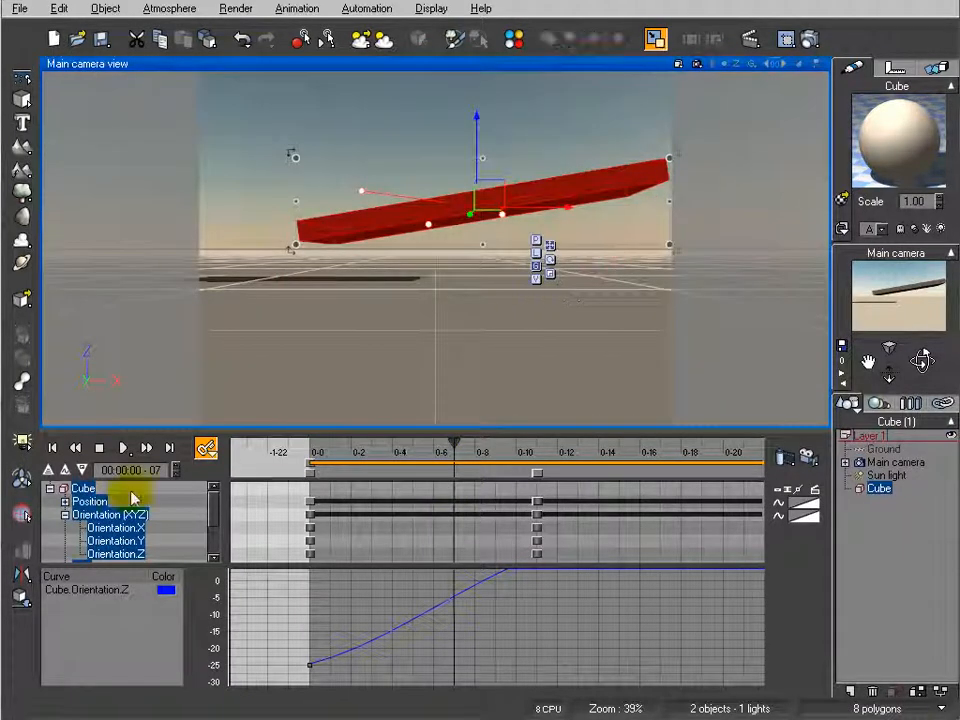
left_click(124, 449)
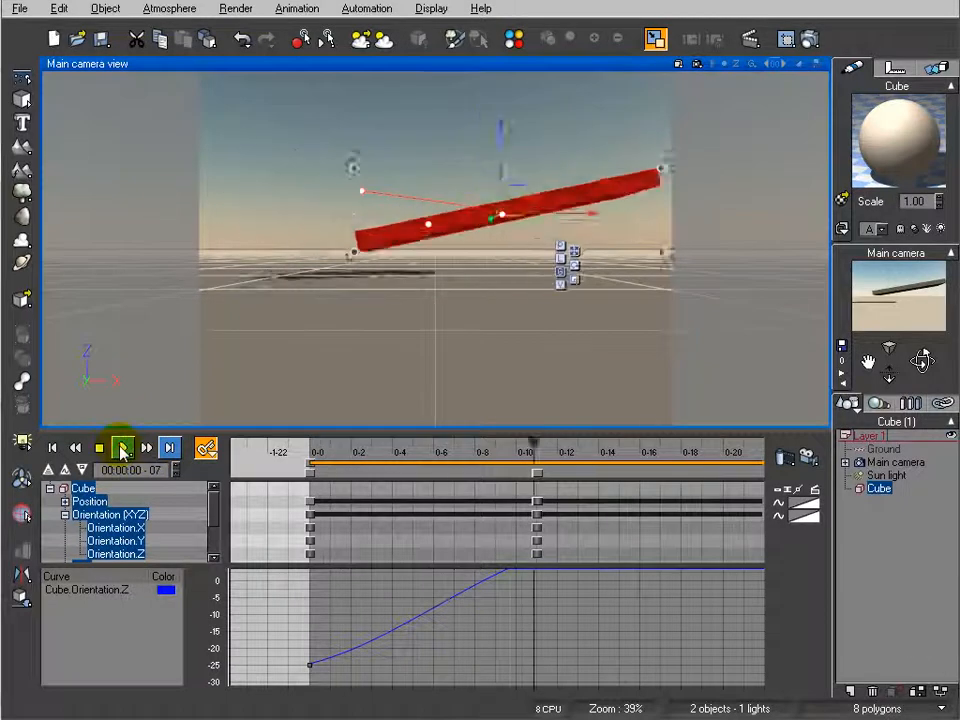
left_click(121, 450)
left_click(53, 448)
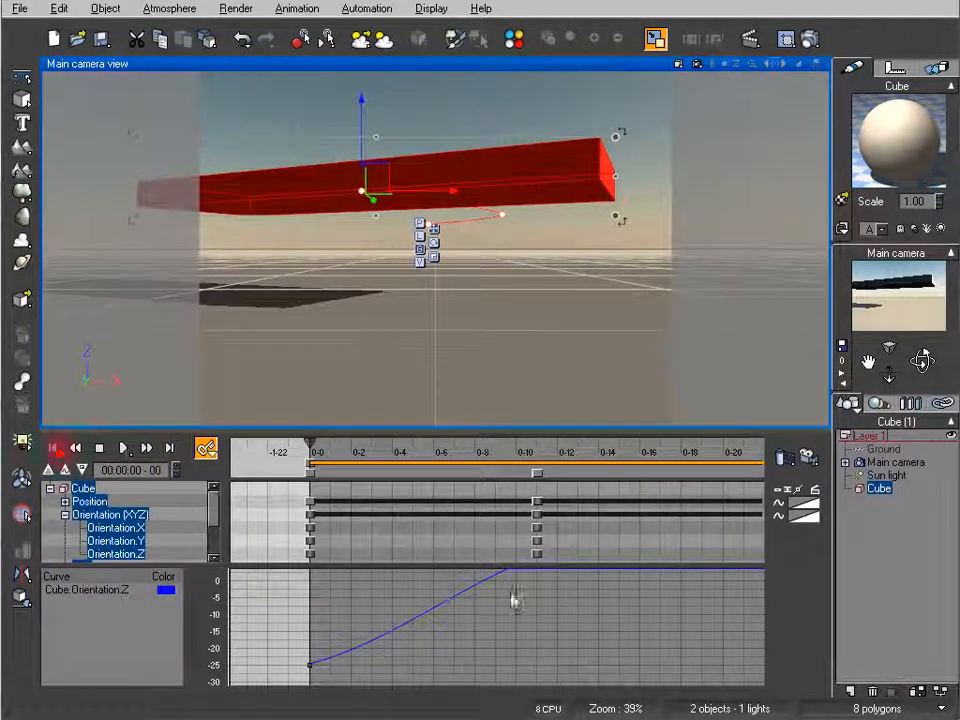
double_click(437, 64)
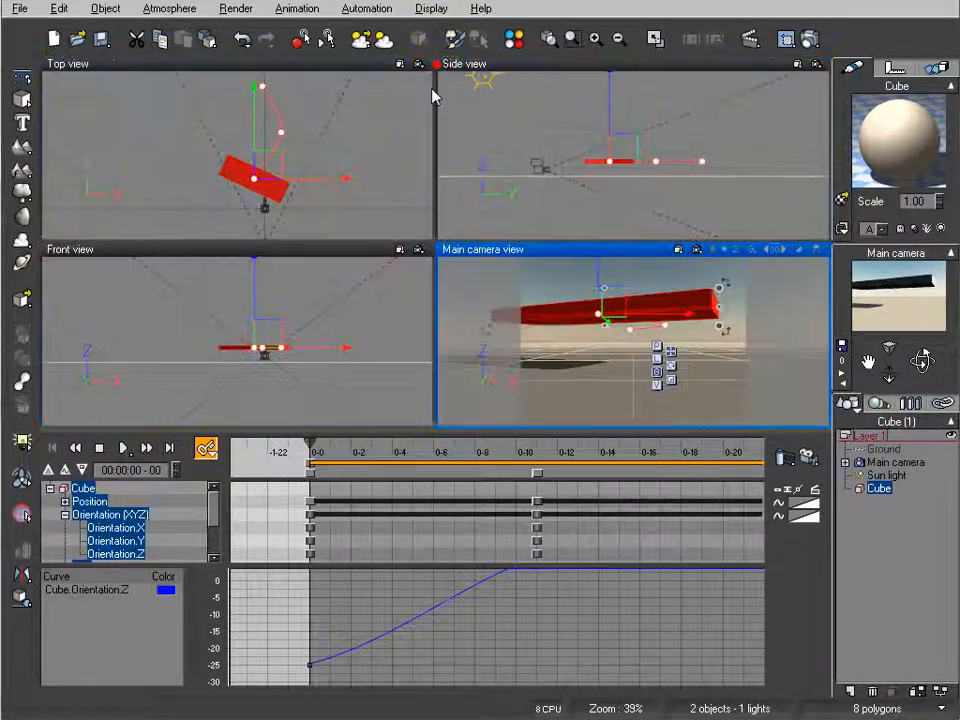
- Tilt the cube clockwise in the front view at frame 0, opposite to its tilt at the middle keyframe
left_click(300, 364)
scroll(287, 368, "up", 3)
left_click_drag(336, 354, 333, 374)
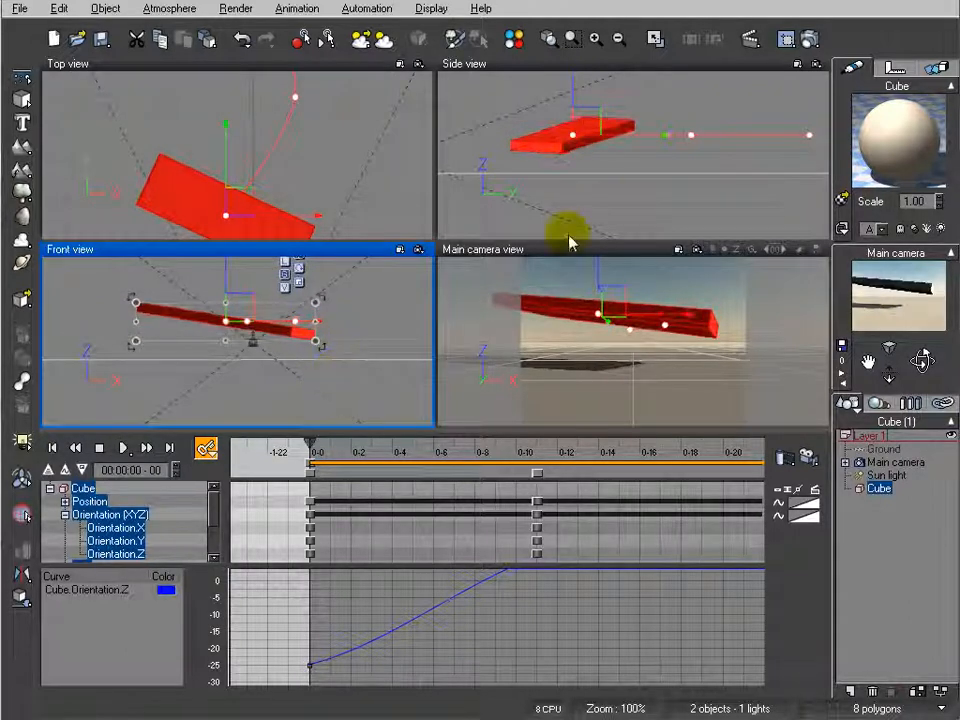
- Preview the cube's animation in the enlarged main camera view and restore the four-view layout
double_click(598, 255)
left_click(123, 448)
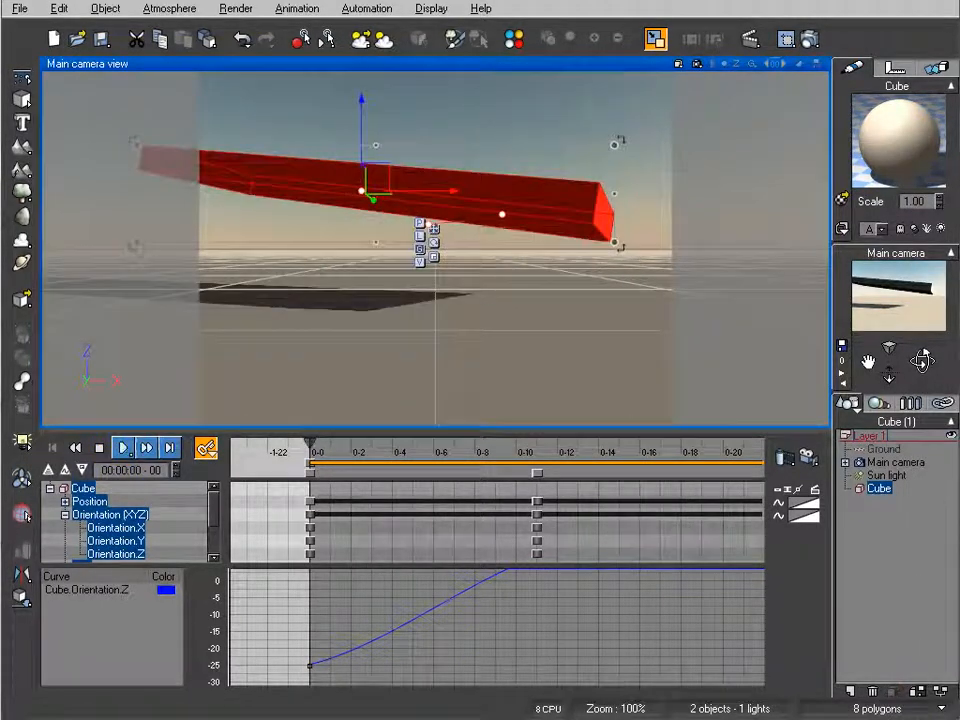
left_click(407, 507)
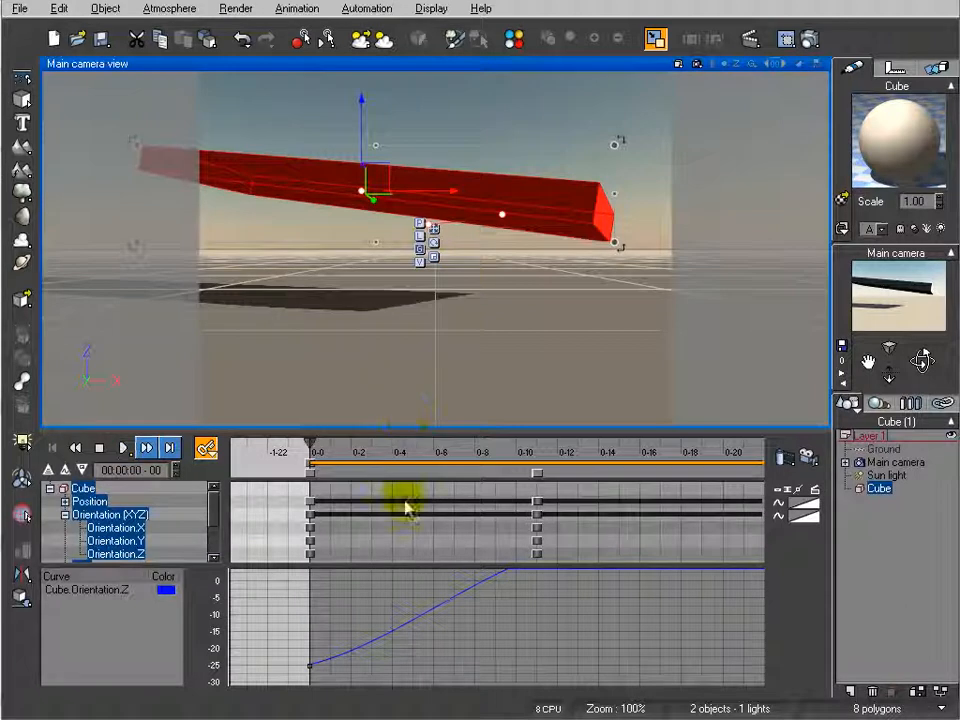
double_click(397, 64)
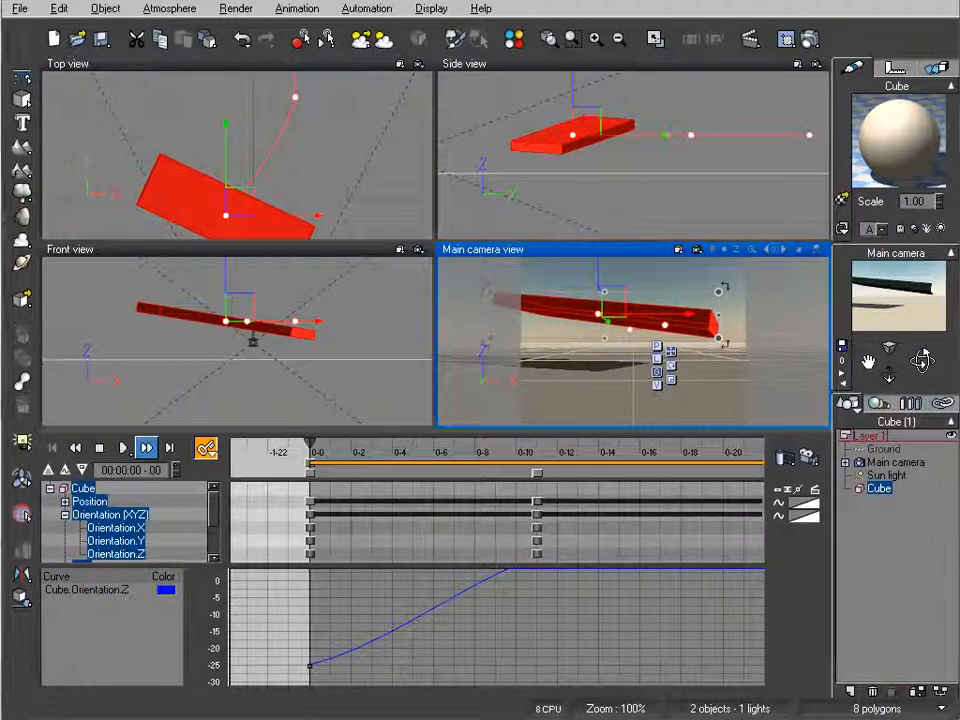
left_click(146, 447)
- Collapse the Orientation components, display the cube's Position curves, and try the option to always show them
left_click(64, 514)
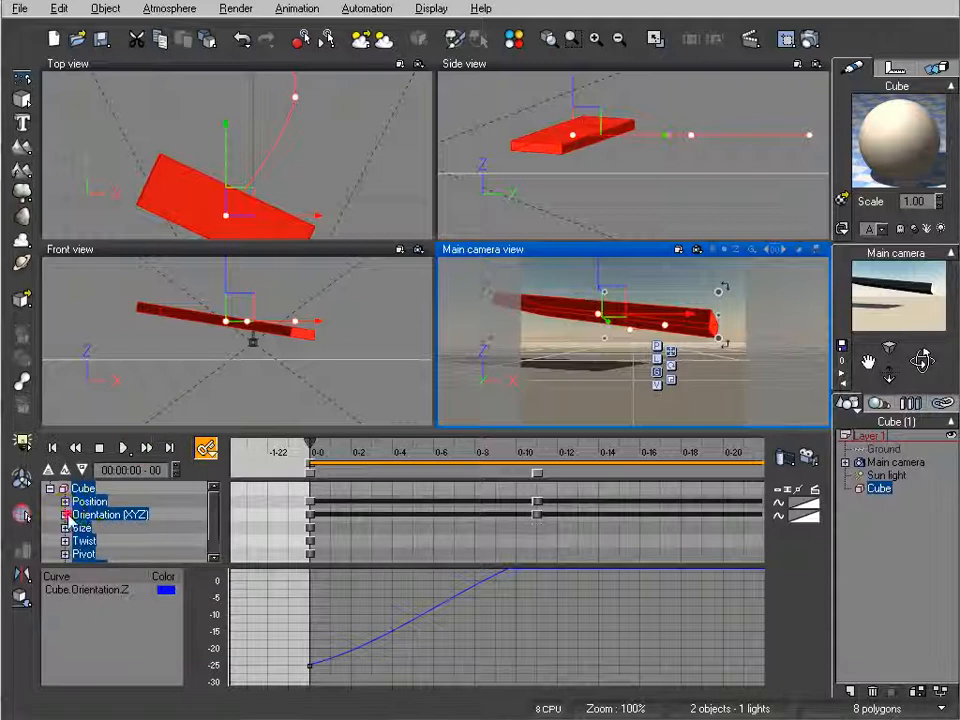
left_click(89, 501)
left_click(780, 502)
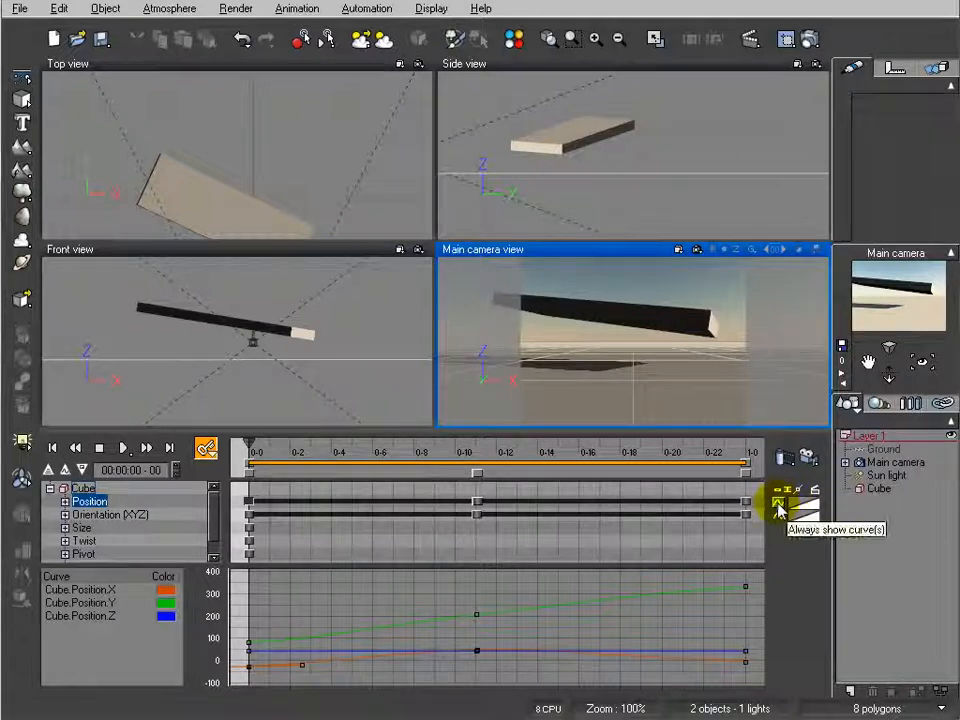
left_click(779, 504)
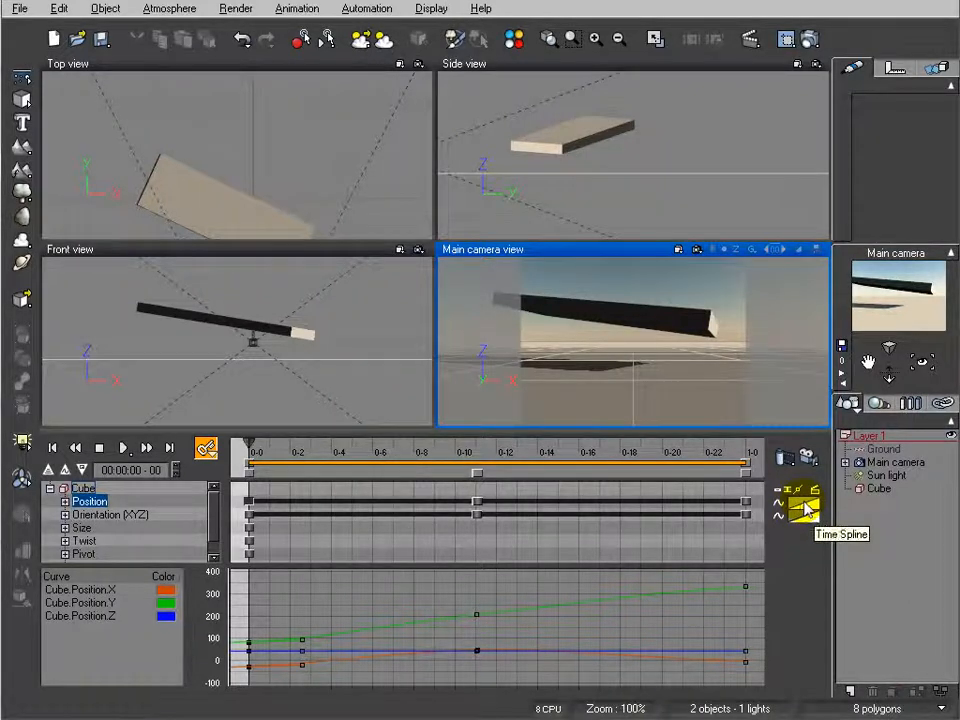
- Apply the Random filter from the Time Splines collection as the time spline of the cube's Position track
left_click(806, 510)
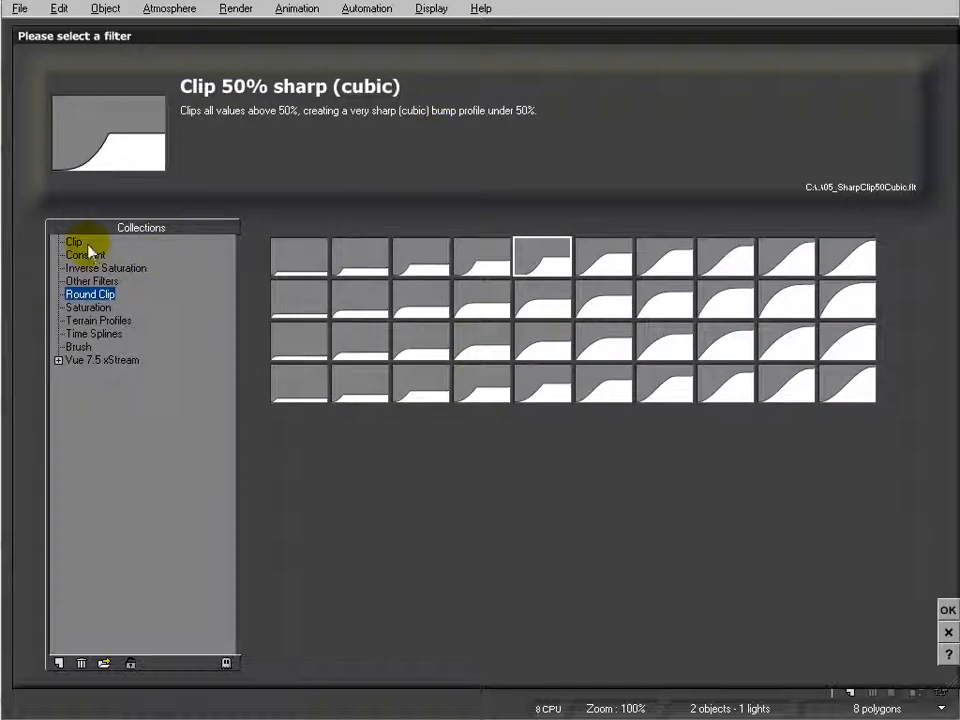
left_click(97, 321)
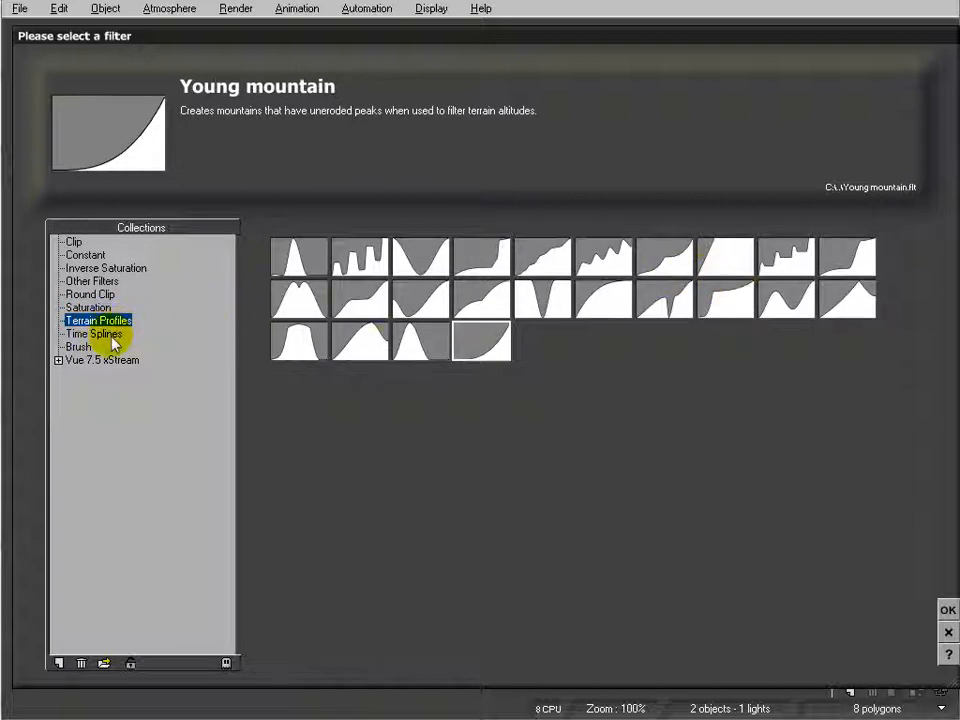
left_click(110, 336)
left_click(542, 342)
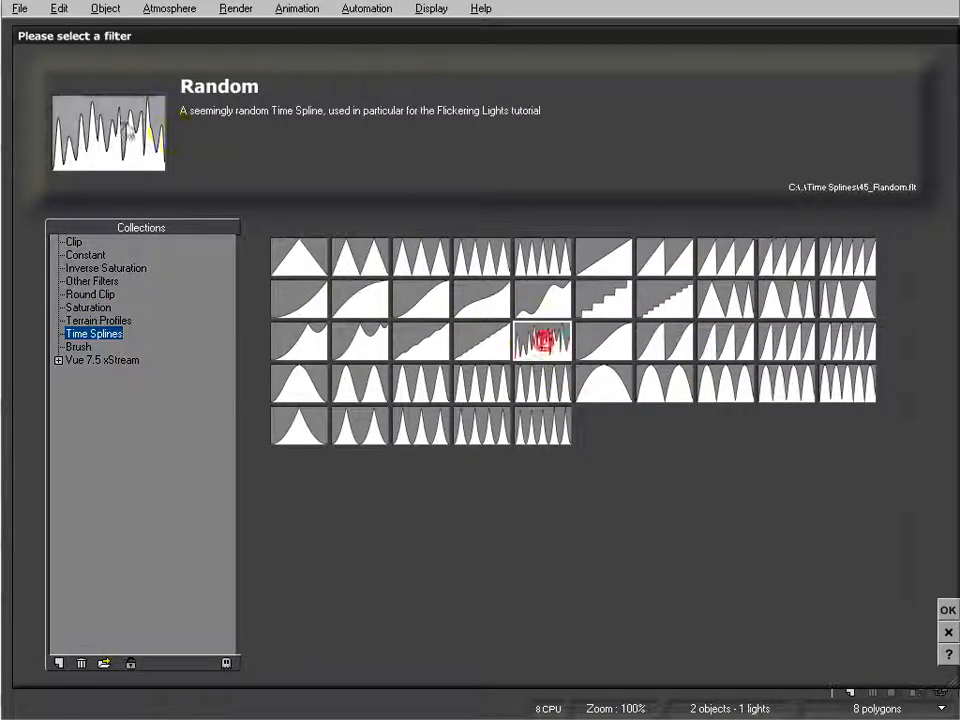
left_click(948, 612)
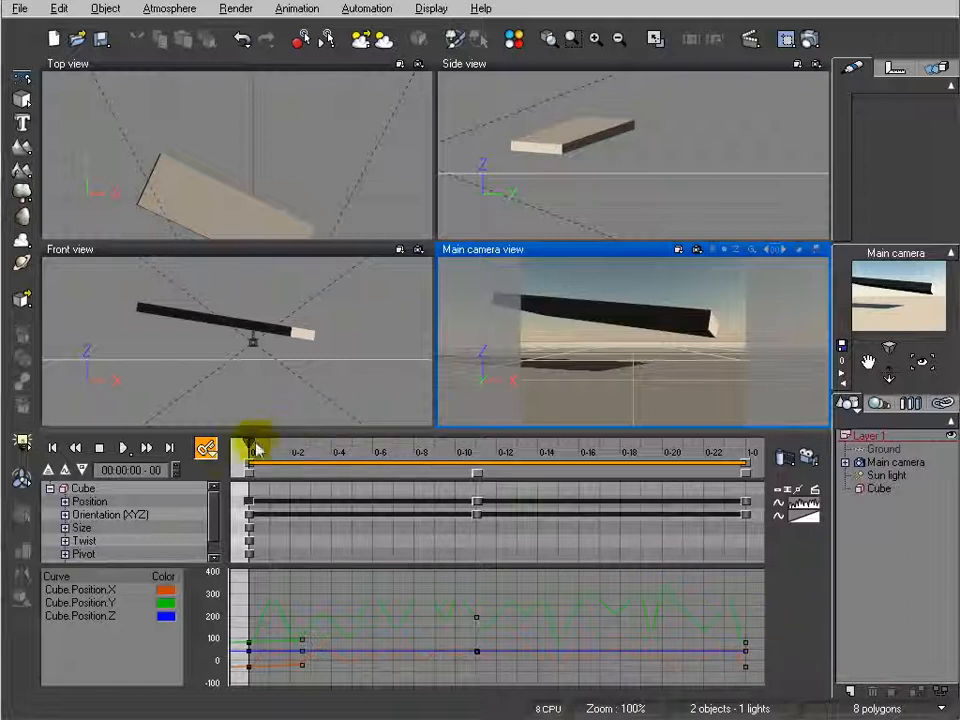
- Scrub the cube's randomized motion to frame 16 and widen the orthographic views around it
left_click_drag(249, 442, 580, 441)
left_click(381, 129)
scroll(379, 122, "down", 5)
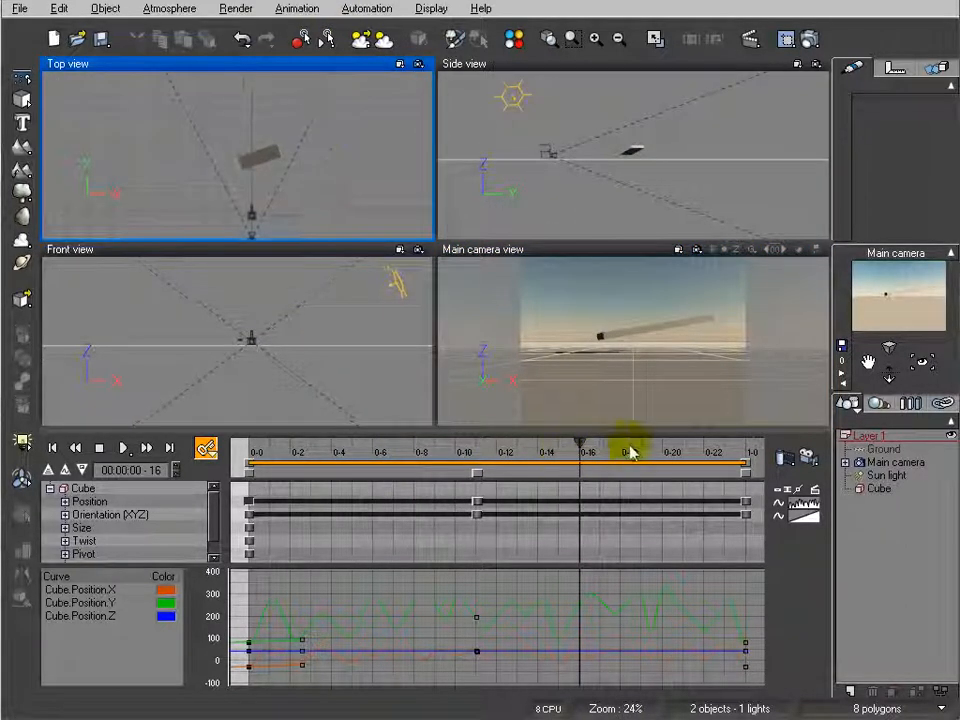
- Scrub the cube's randomized motion back to frame 5 and forward to frame 8
left_click_drag(579, 443, 353, 453)
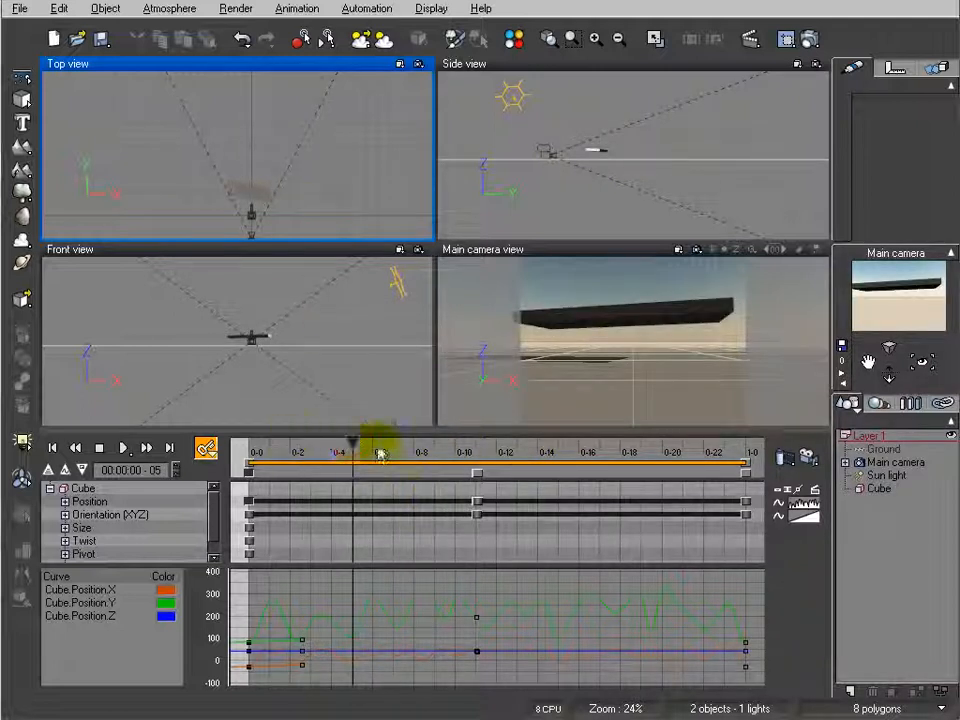
left_click_drag(354, 443, 416, 450)
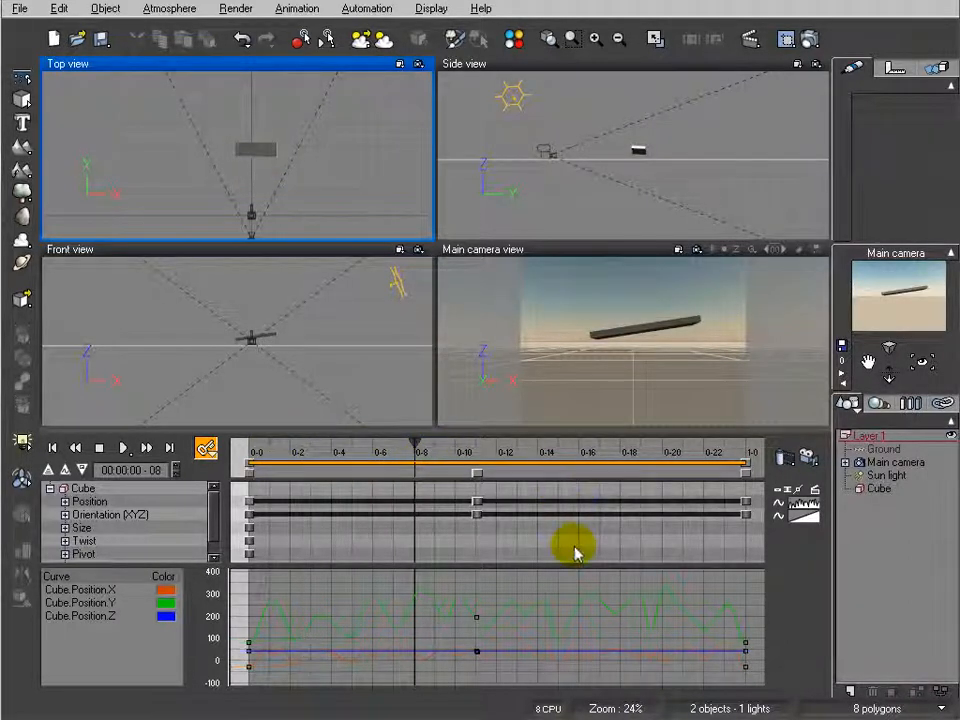
- Reset the time spline of the cube's Position track and scrub through the resulting motion
left_click(805, 506)
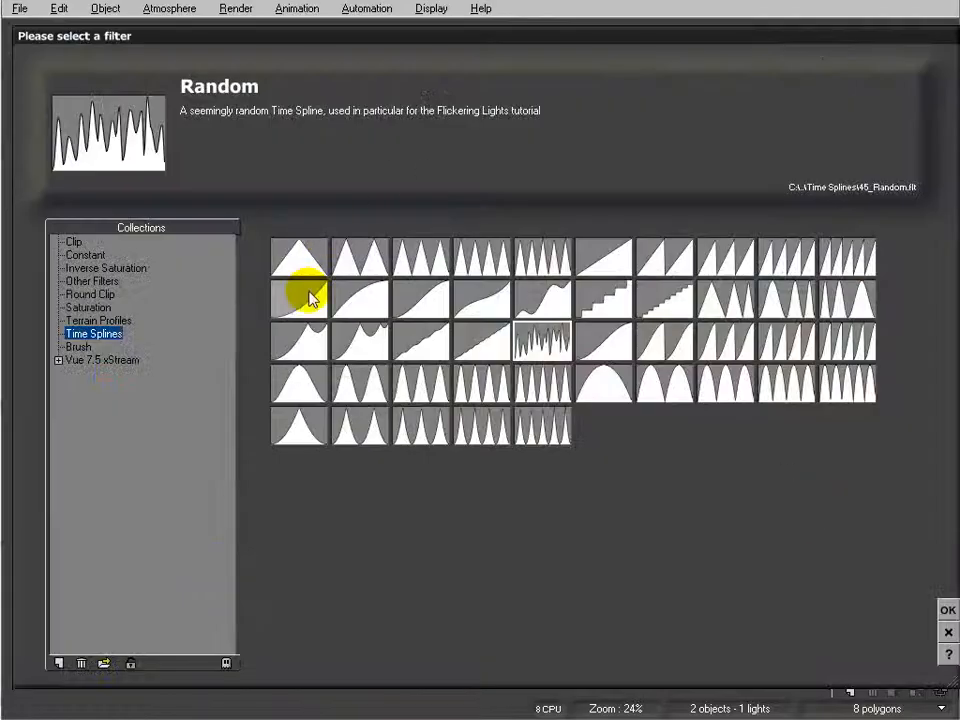
left_click(948, 610)
right_click(805, 515)
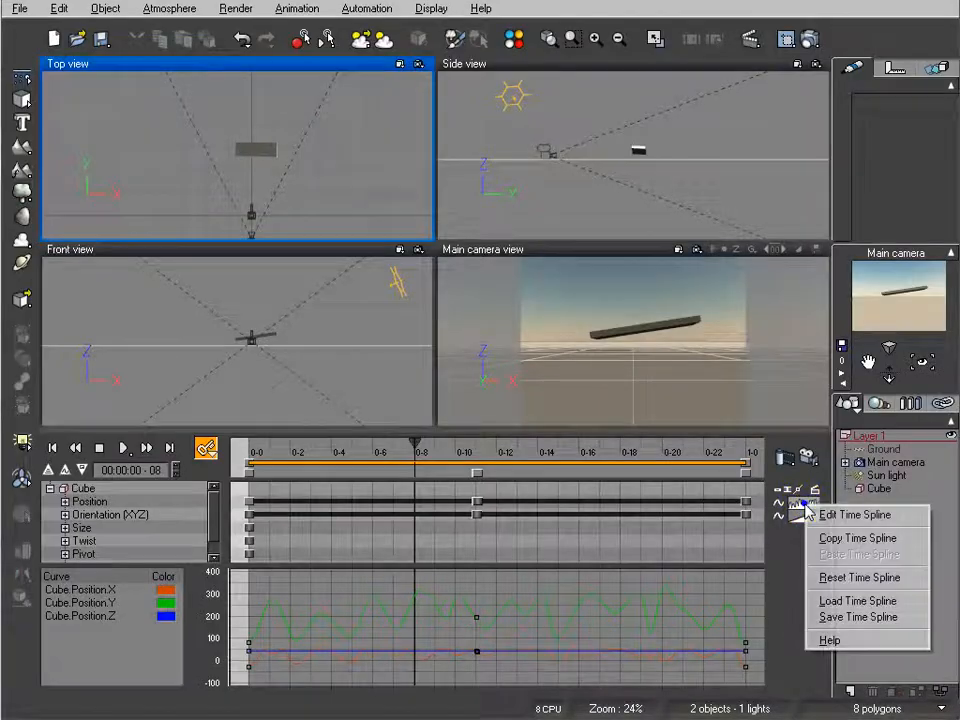
left_click(870, 578)
left_click_drag(412, 440, 538, 467)
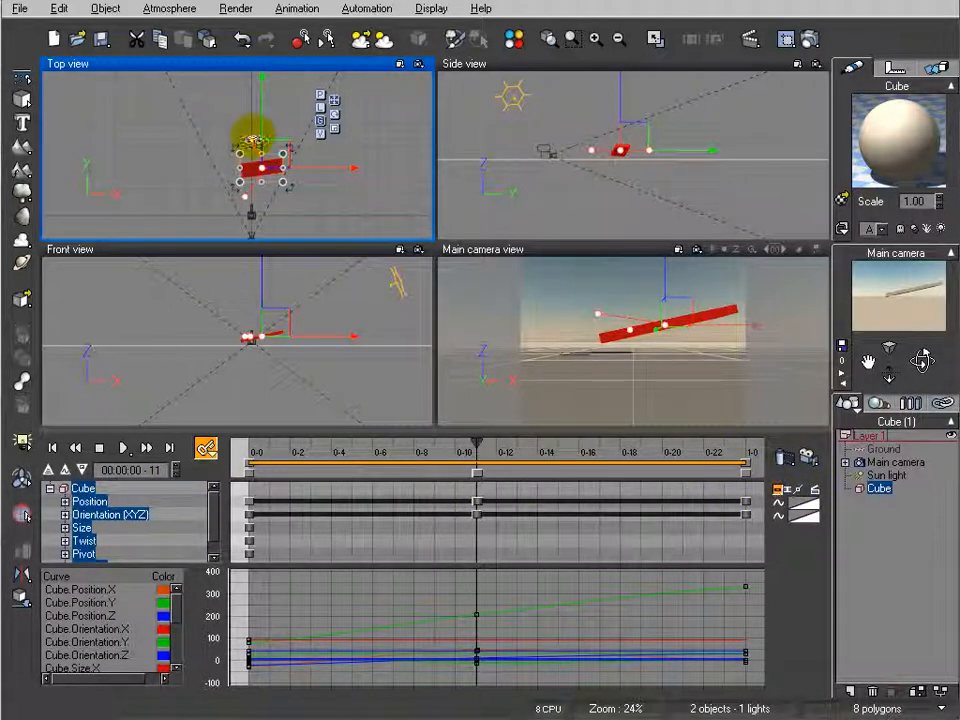
- Display the cube's animation path as a ribbon and with its tangents, examining both around the cube in the Top view
left_click(92, 501)
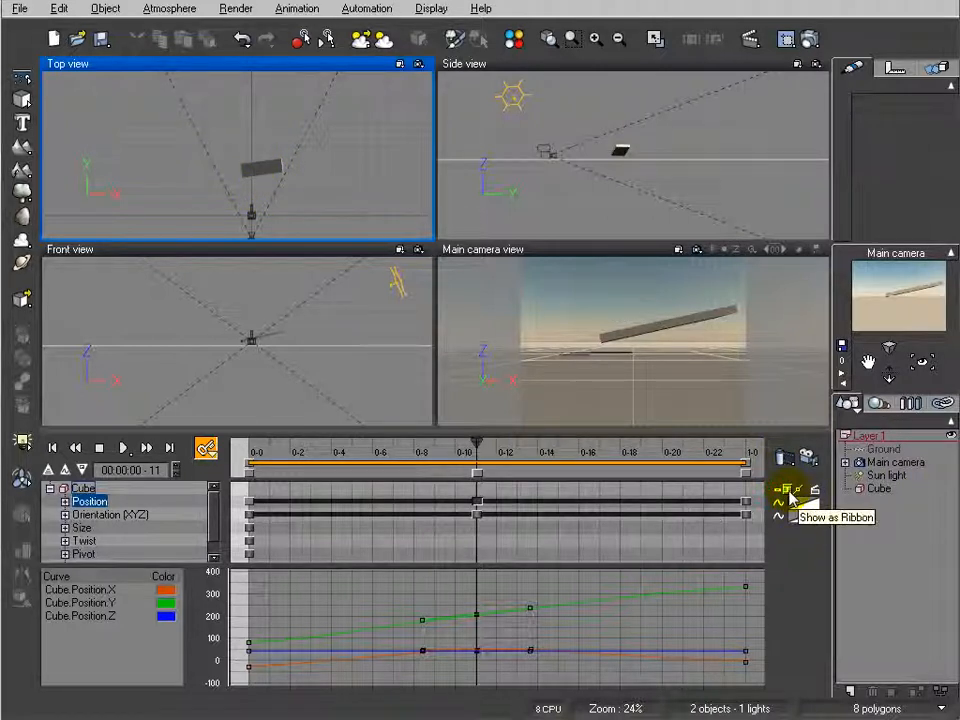
left_click(76, 490)
scroll(299, 180, "up", 4)
right_click_drag(394, 174, 182, 130)
right_click_drag(319, 191, 254, 109)
scroll(309, 148, "down", 1)
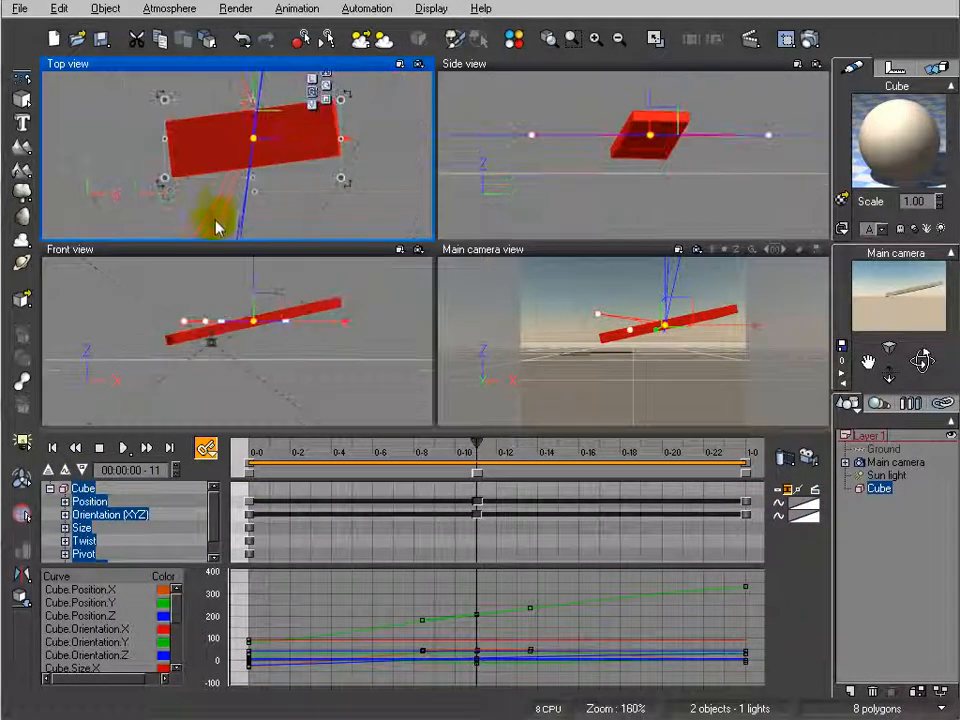
right_click_drag(328, 218, 253, 214)
scroll(360, 146, "down", 1)
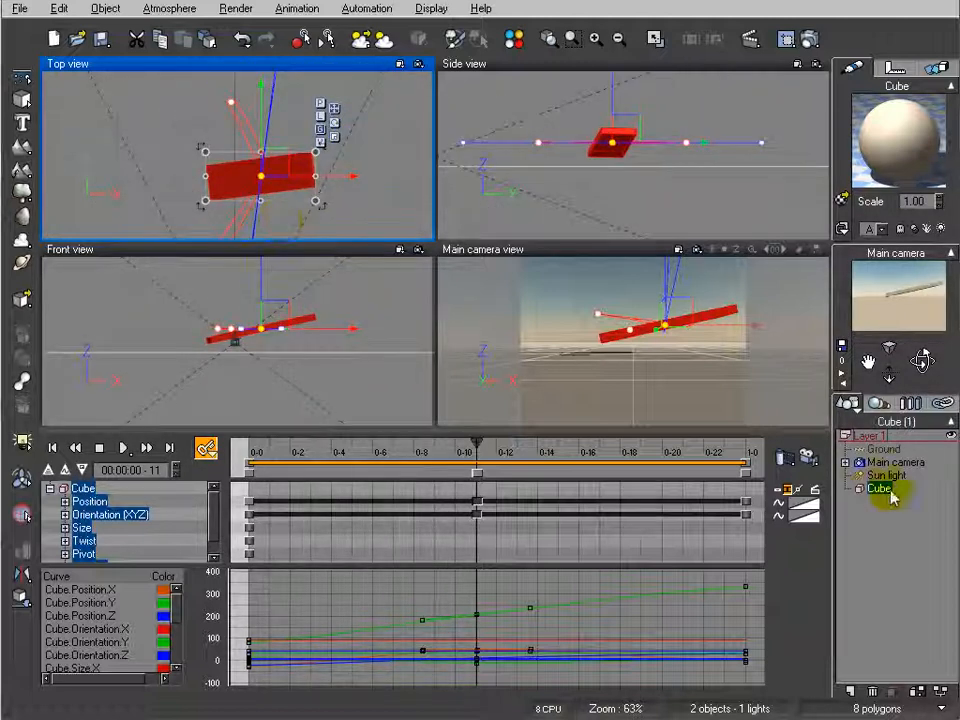
left_click(797, 490)
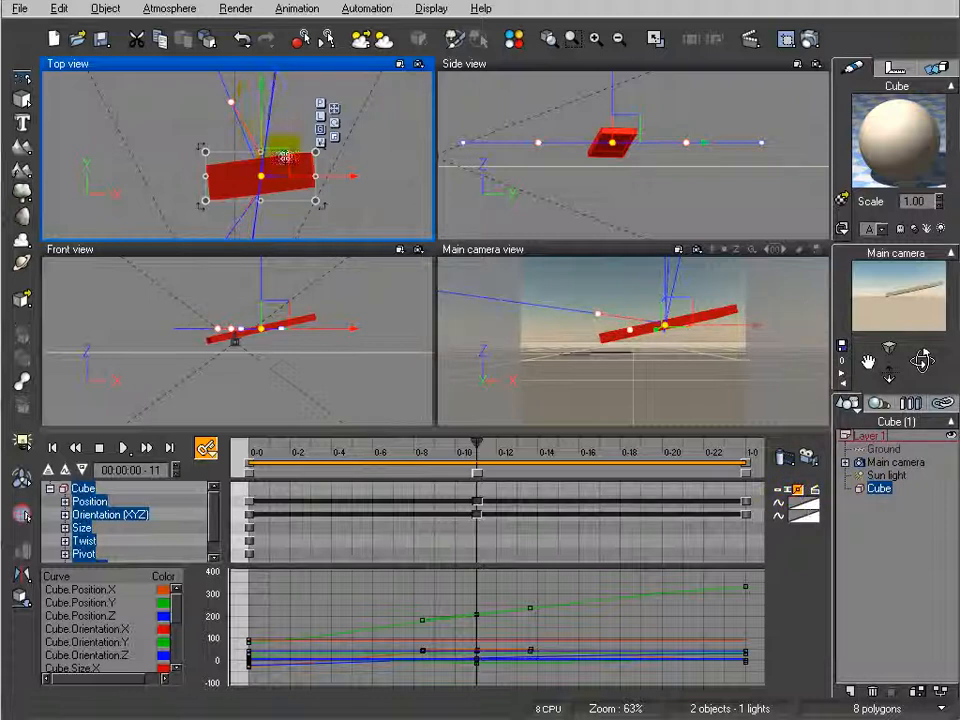
left_click_drag(313, 177, 251, 221)
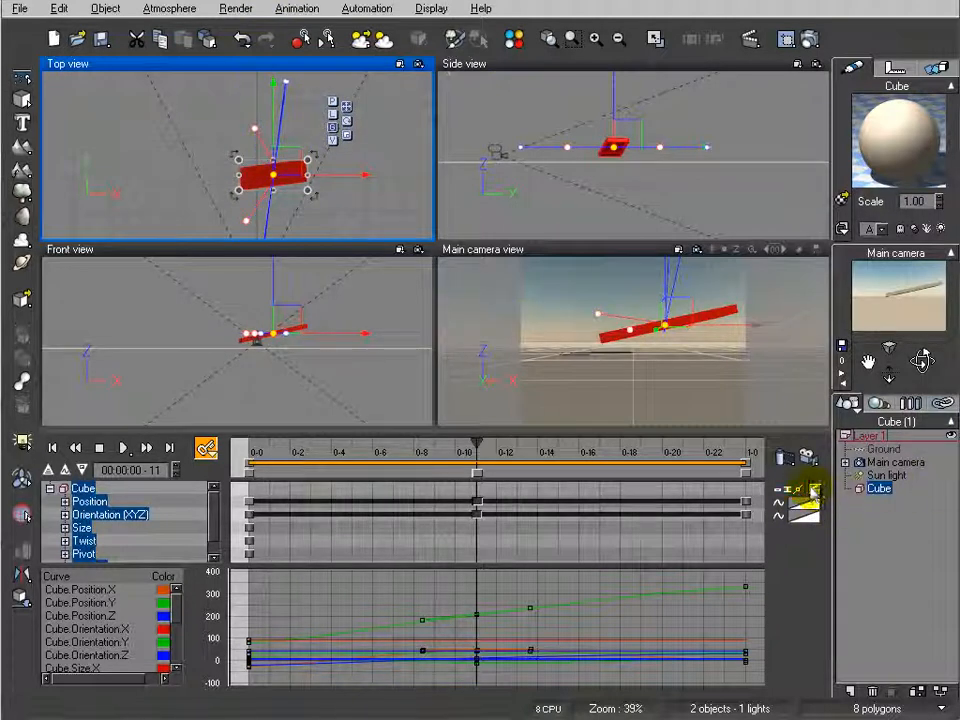
- Open the cube's Animation Toolbox from the timeline, look over its motion and path display options, and close it
left_click(815, 491)
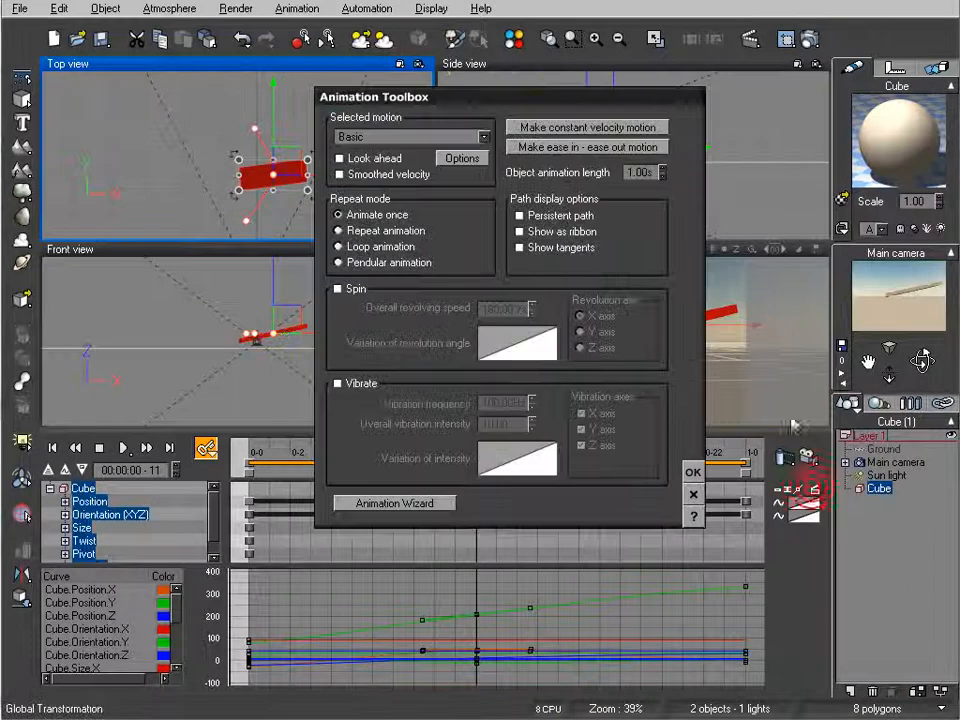
left_click_drag(521, 94, 466, 75)
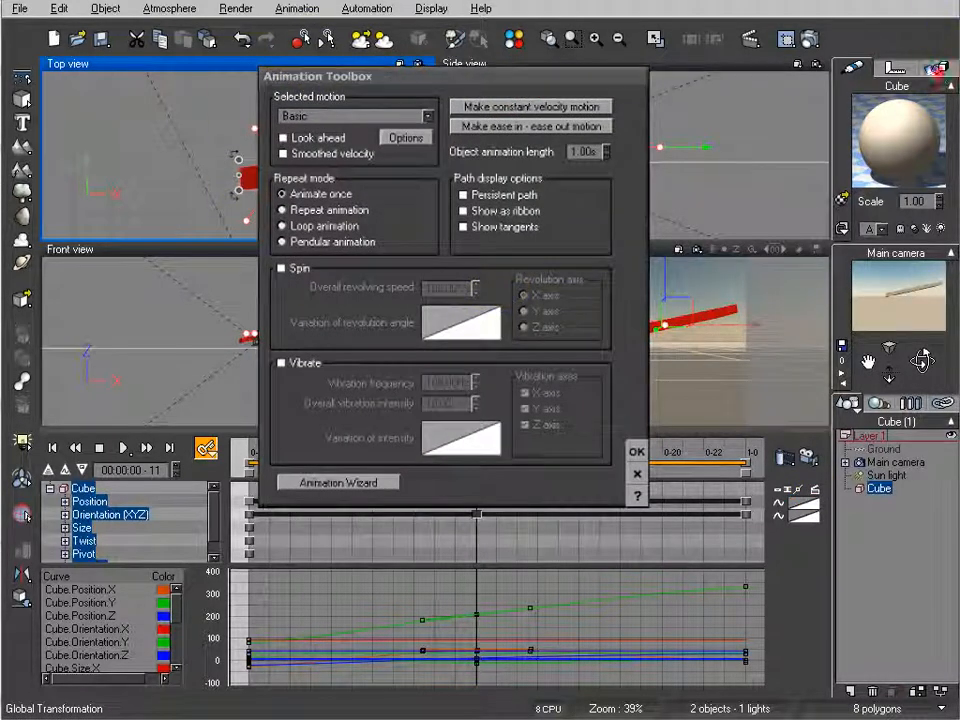
left_click(637, 451)
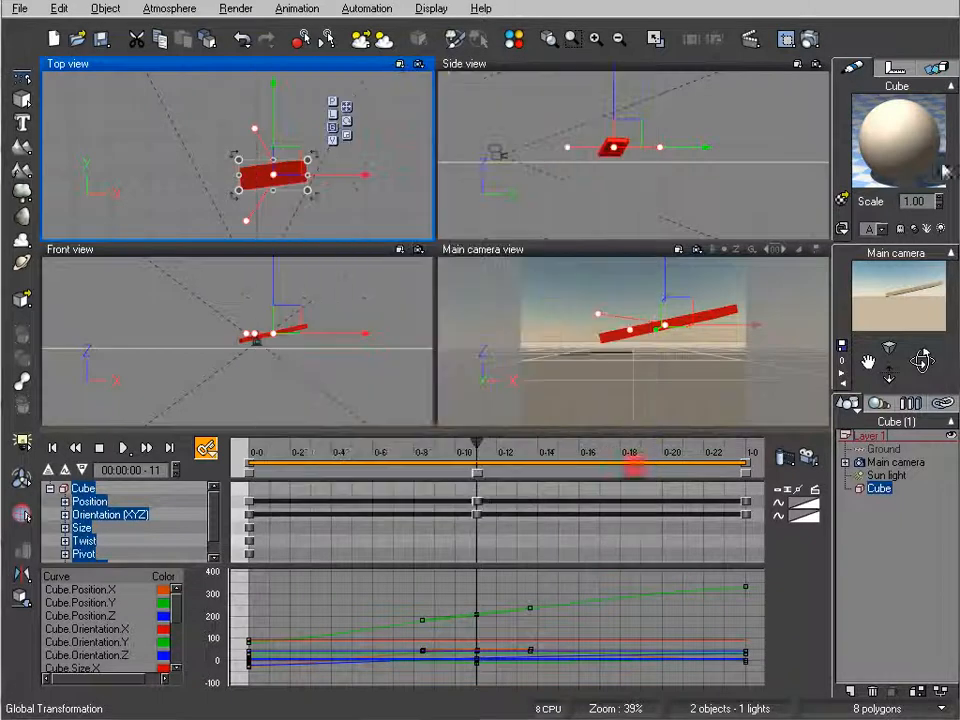
- Reopen the Animation Toolbox from the cube's animation properties, review its settings, and cancel without changing them
left_click(935, 67)
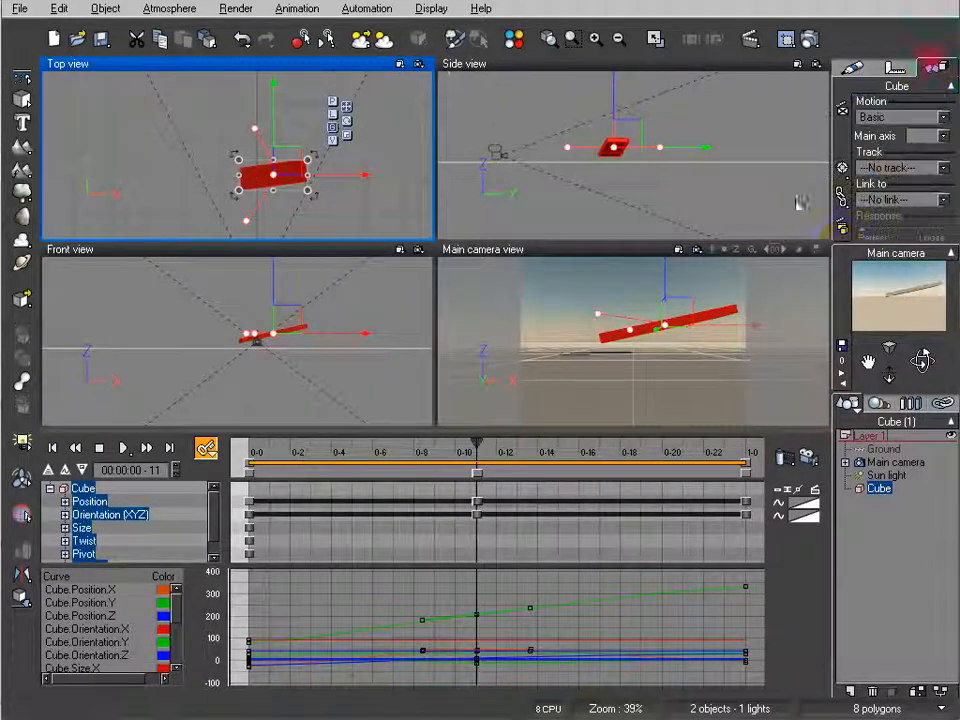
left_click(843, 228)
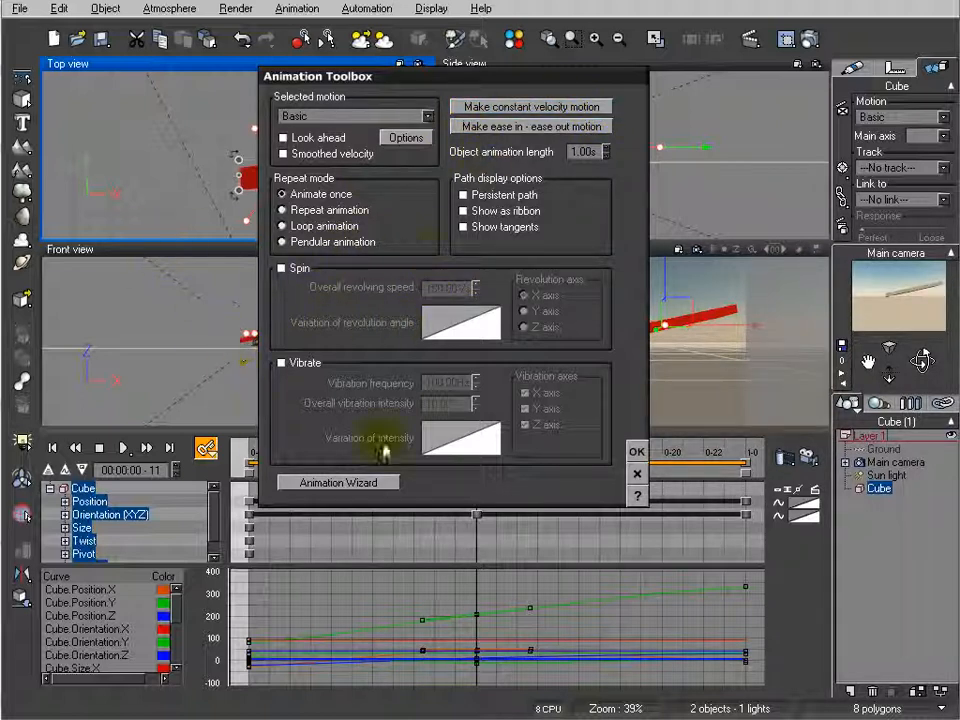
left_click(638, 474)
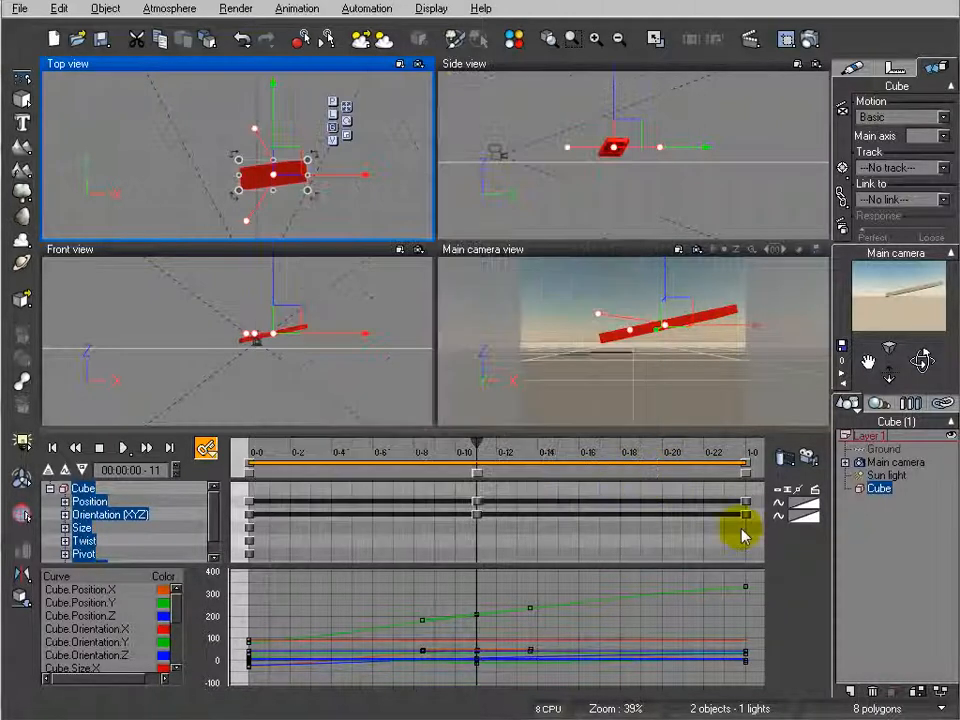